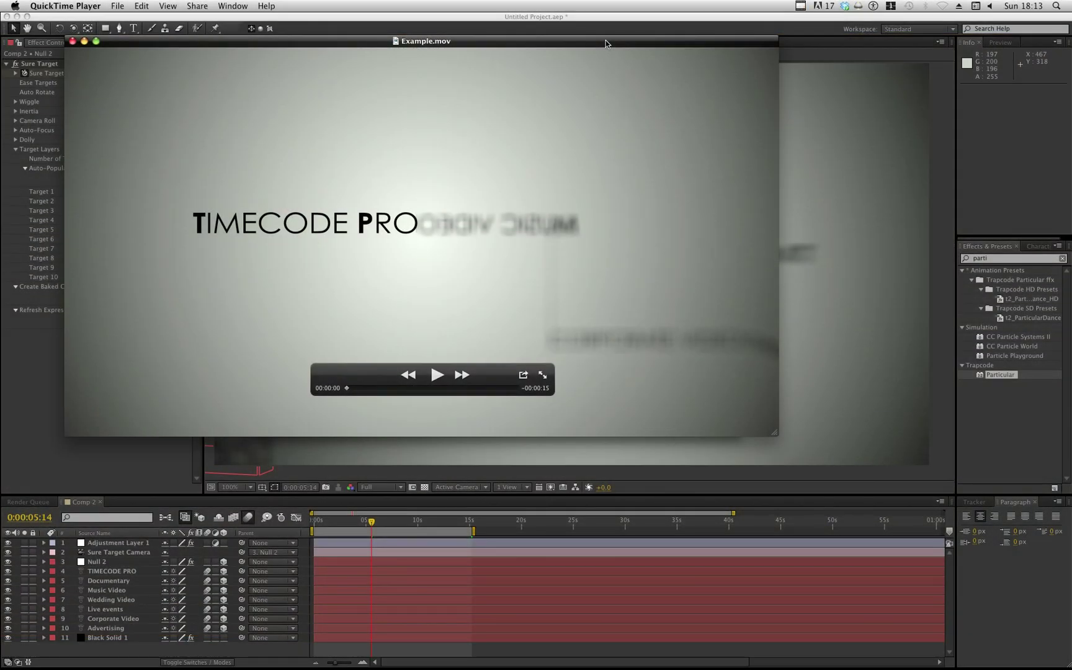
Step: Play the Example.mov preview in QuickTime and scrub back to about 4 seconds
{"action": "left_click_drag", "start_coordinate": [460, 44], "coordinate": [574, 47]}
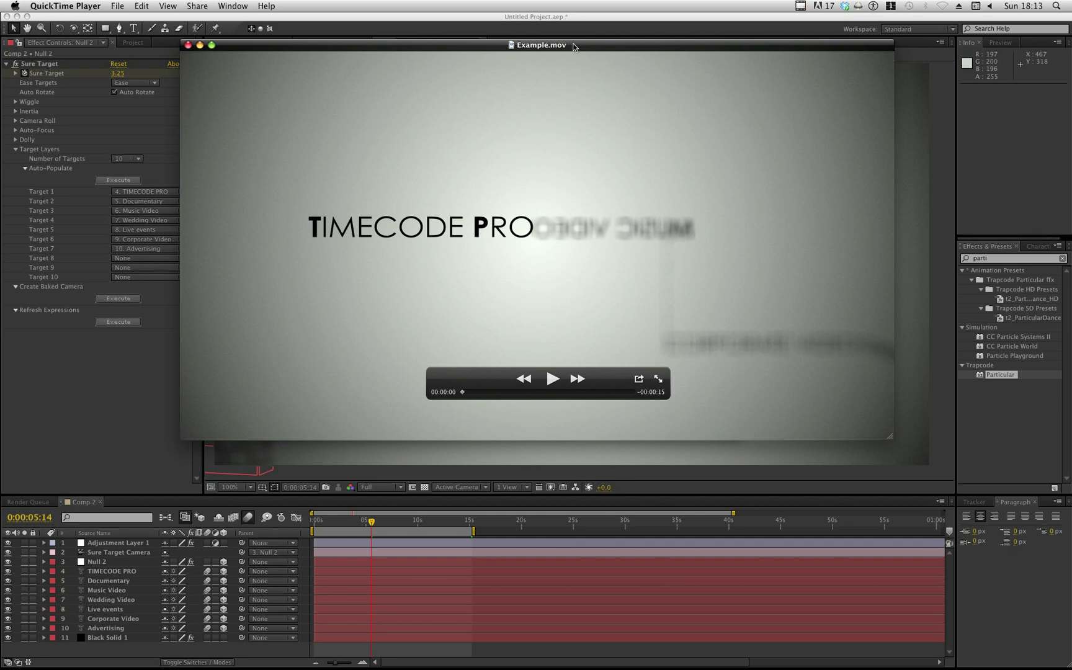
{"action": "left_click", "coordinate": [552, 377]}
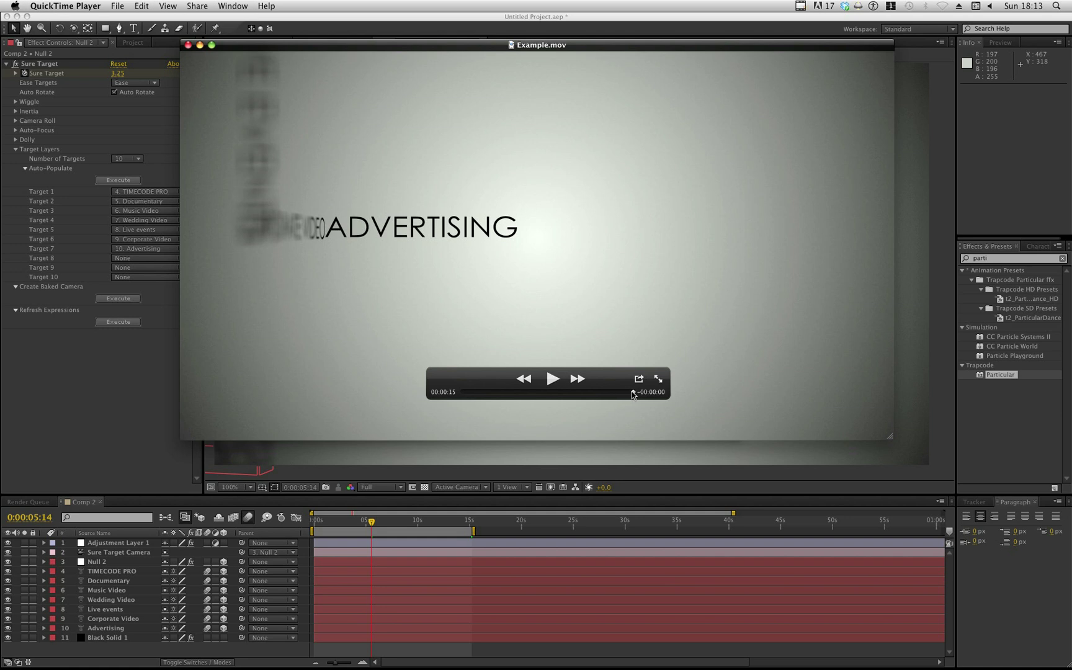
{"action": "mouse_move", "coordinate": [633, 393]}
{"action": "left_mouse_down"}
{"action": "mouse_move", "coordinate": [455, 394]}
{"action": "mouse_move", "coordinate": [630, 394]}
{"action": "left_mouse_up"}
{"action": "left_click_drag", "start_coordinate": [631, 394], "coordinate": [589, 400]}
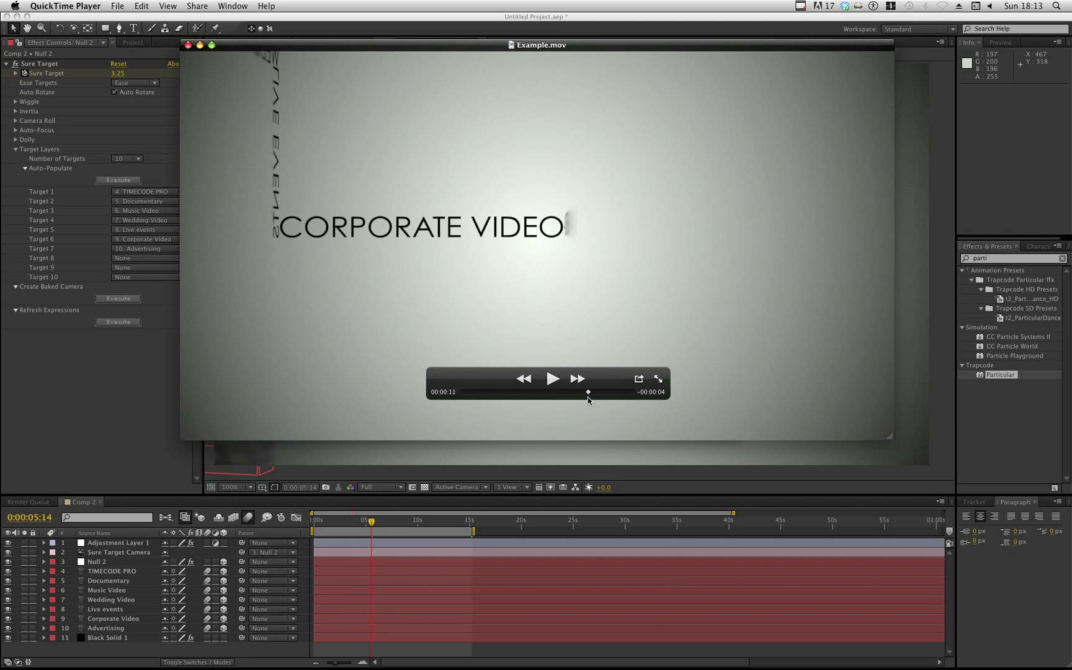
Step: Close the preview windows and create an HDV/HDTV 720 25 (1280×720) composition named Typography
{"action": "left_click", "coordinate": [188, 45]}
{"action": "left_click", "coordinate": [248, 126]}
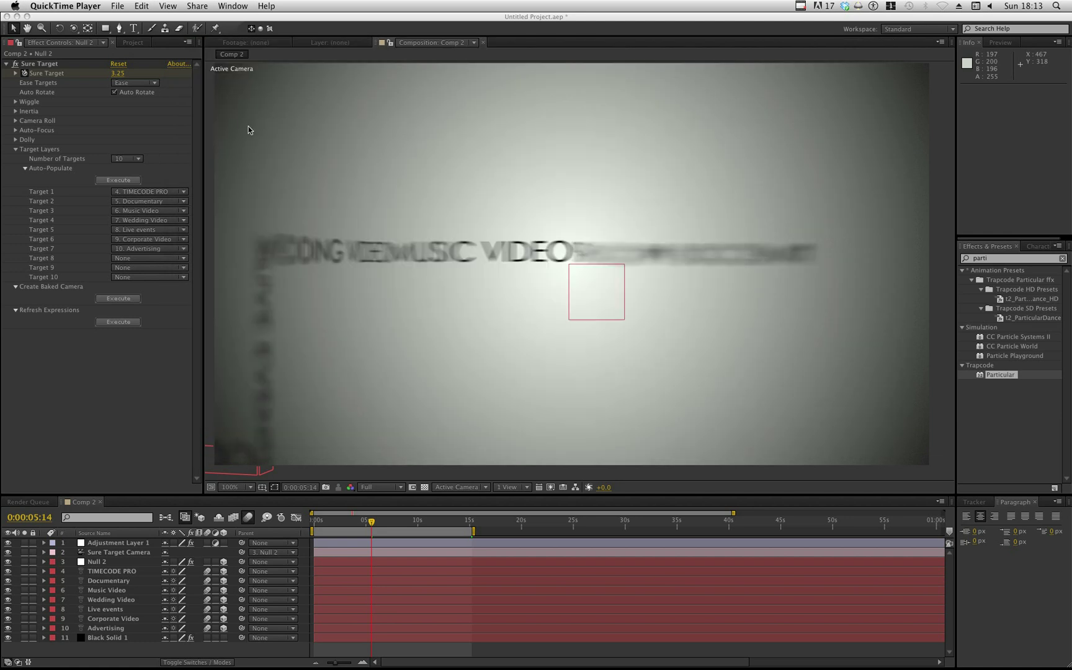
{"action": "left_click", "coordinate": [131, 362]}
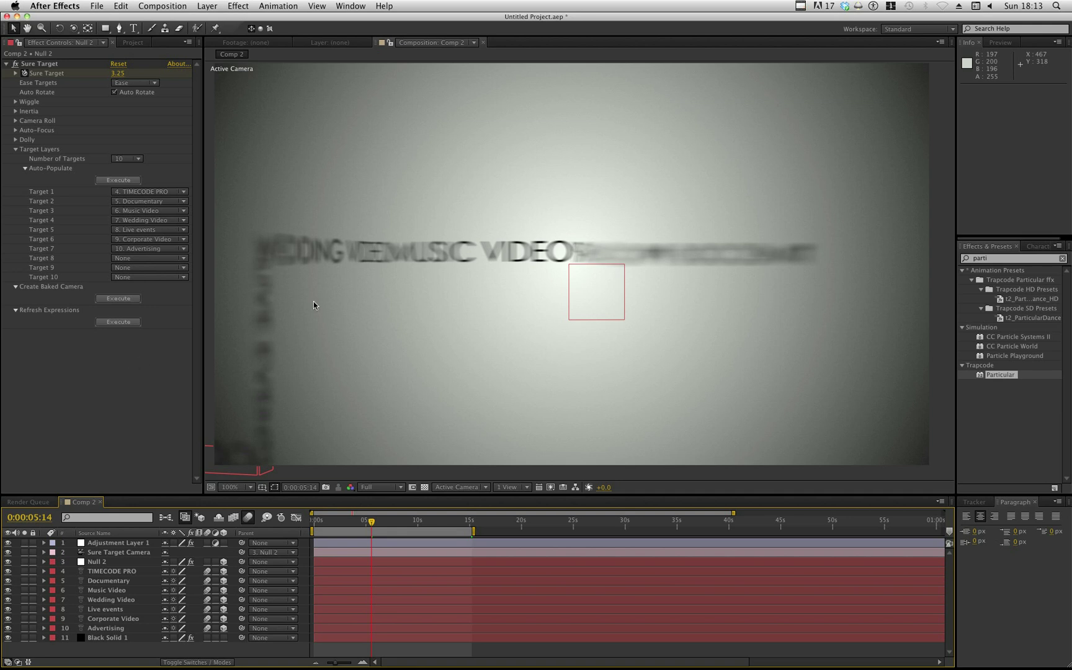
{"action": "key", "text": "super+n"}
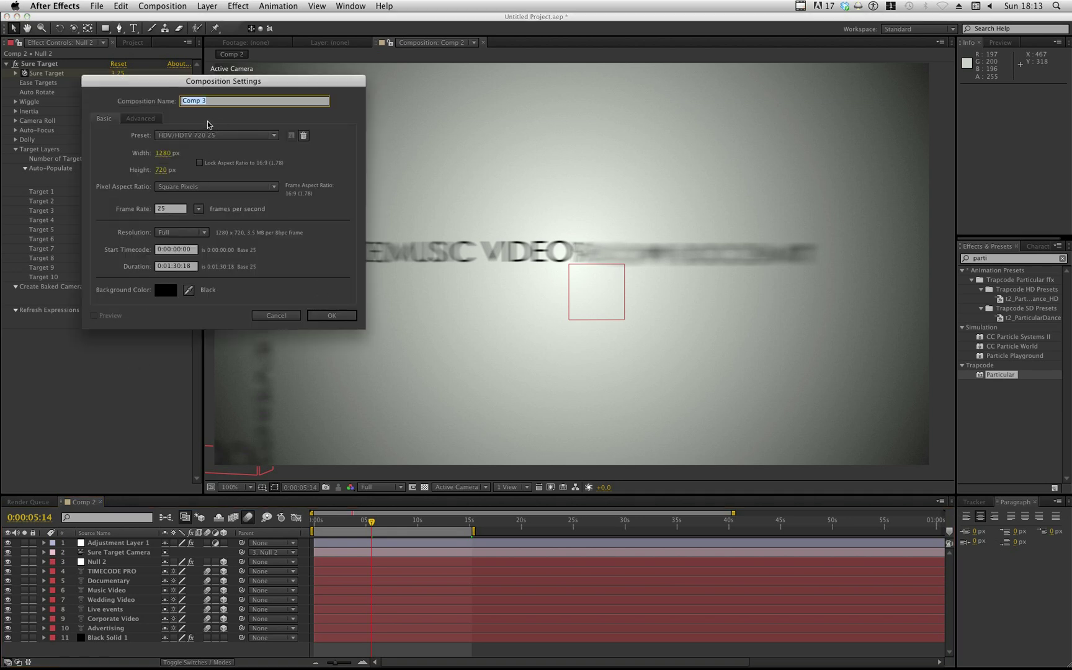
{"action": "left_click", "coordinate": [208, 136]}
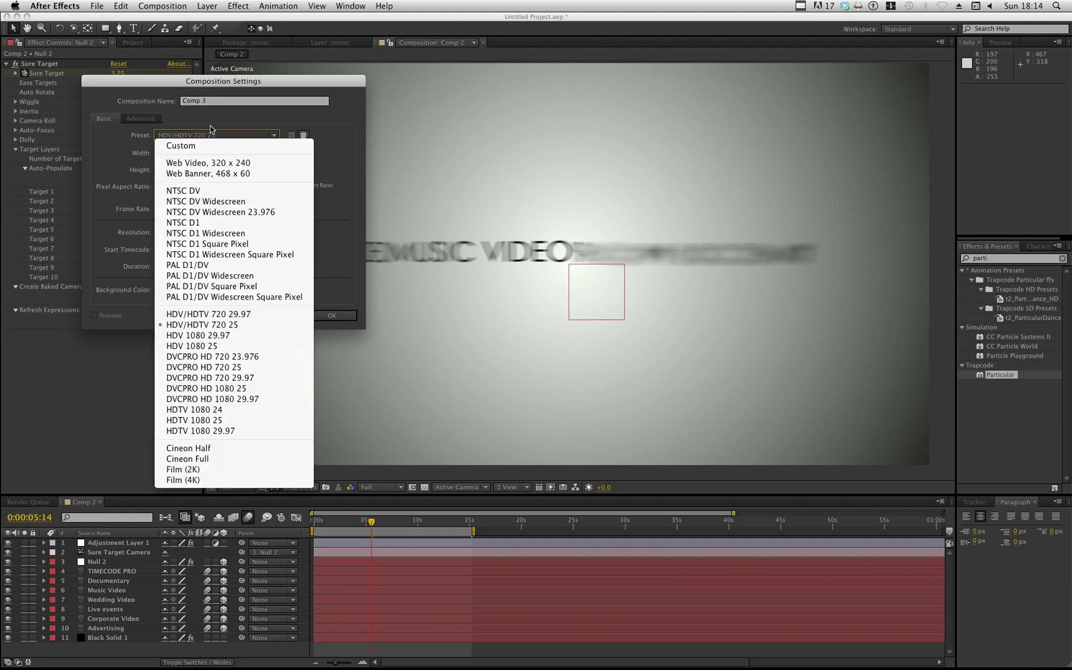
{"action": "left_click", "coordinate": [211, 127]}
{"action": "left_click", "coordinate": [217, 104]}
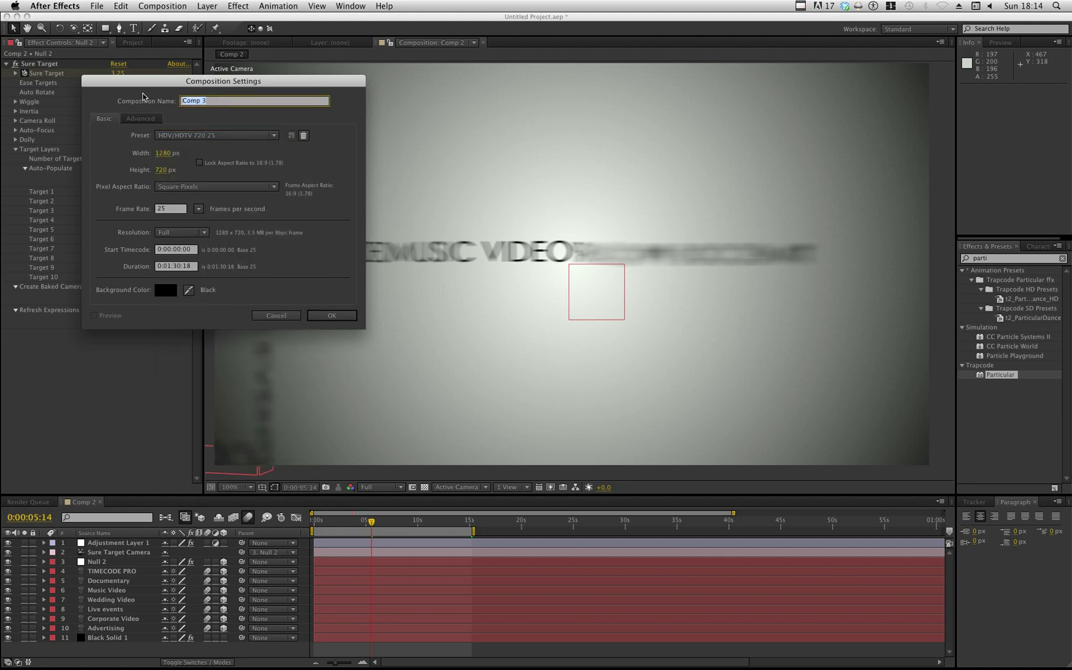
{"action": "type", "text": "Typography"}
{"action": "key", "text": "Return"}
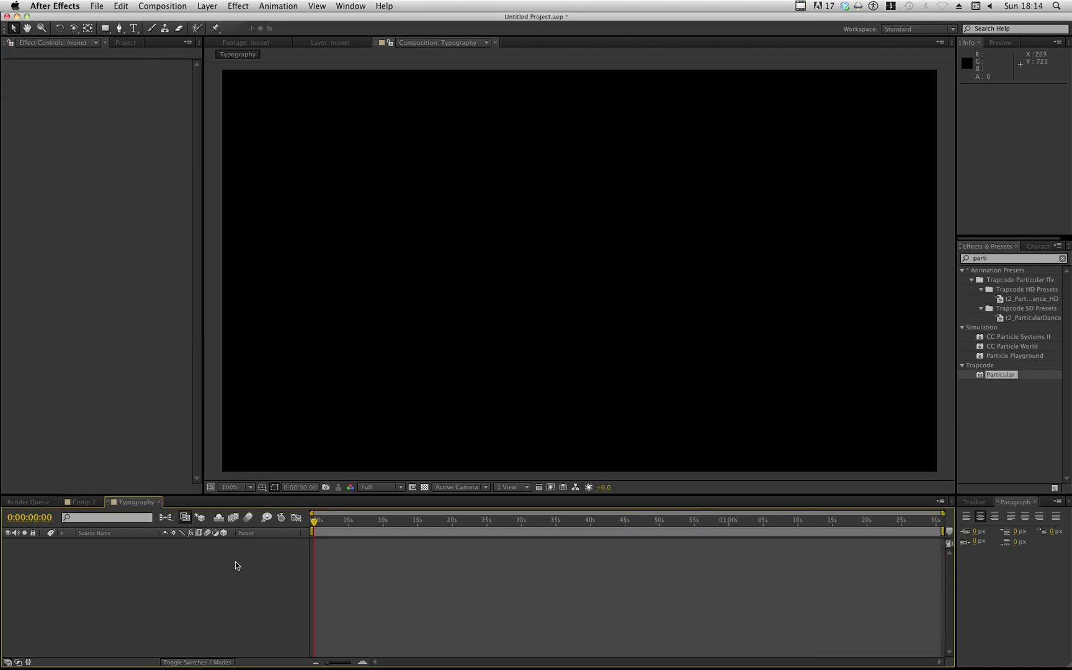
Step: Draw a paragraph text box in the viewer and enter the text TIMECODE PRO
{"action": "left_click", "coordinate": [133, 28]}
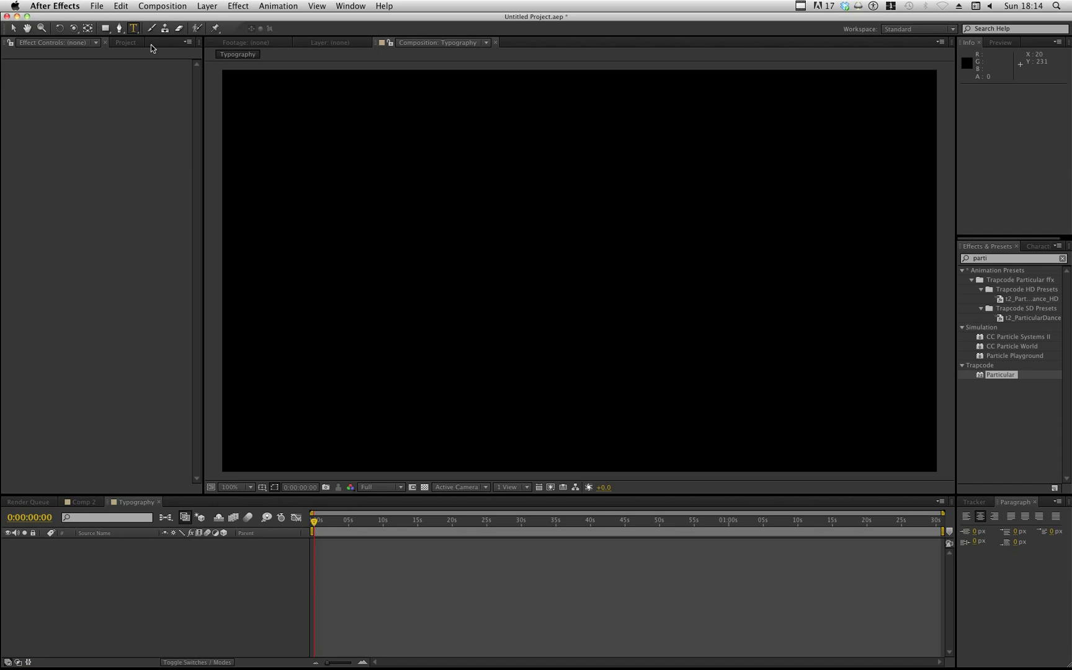
{"action": "left_click_drag", "start_coordinate": [278, 164], "coordinate": [649, 294]}
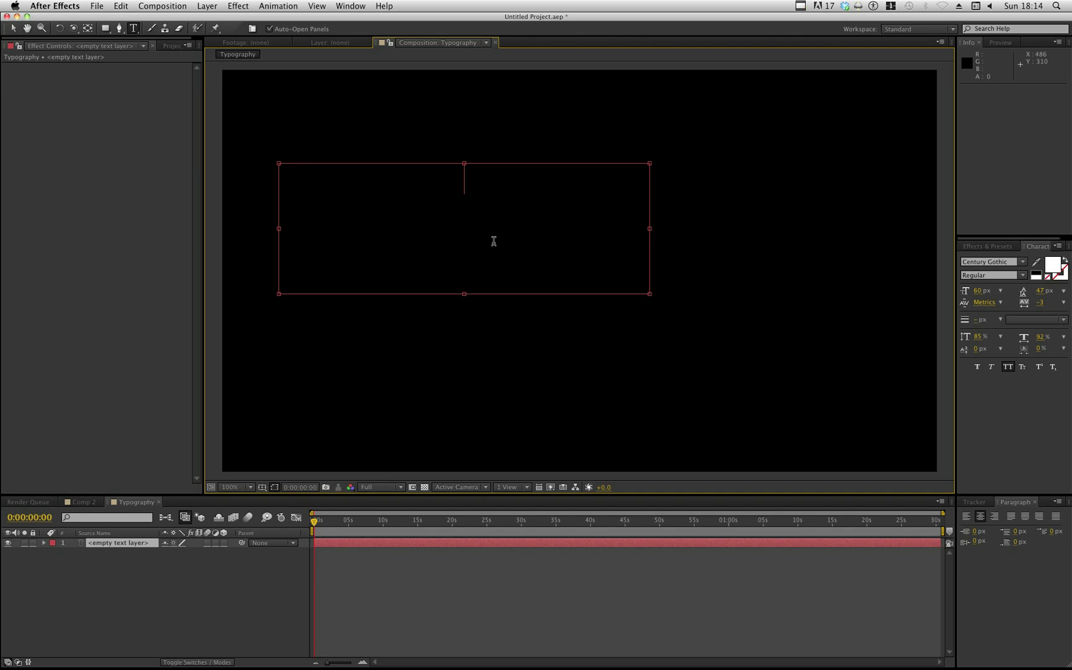
{"action": "type", "text": "TIME"}
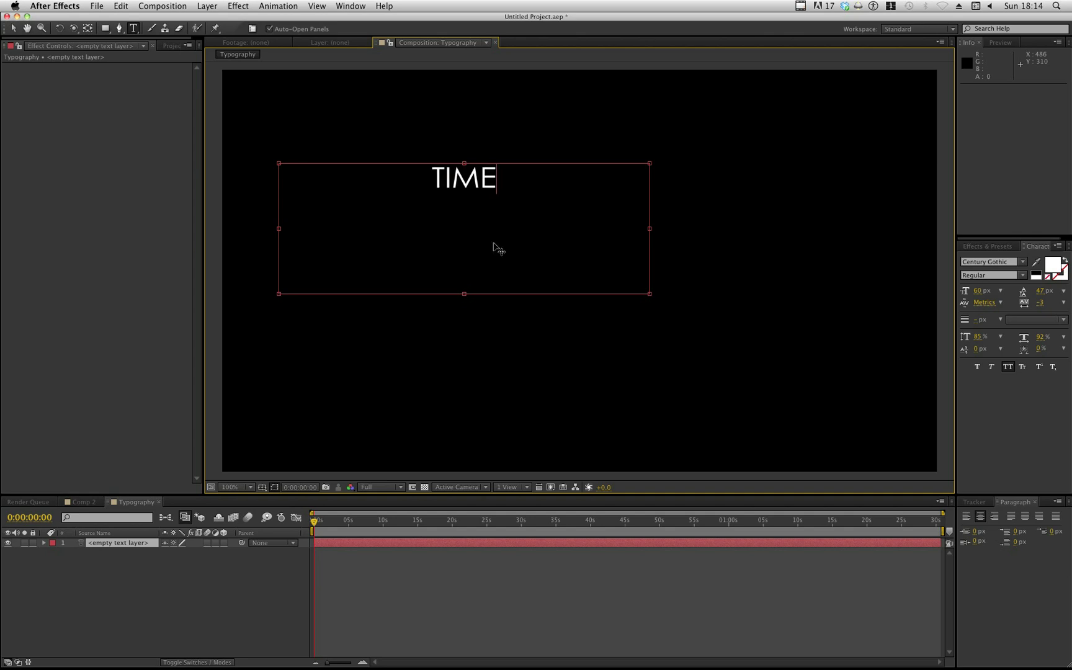
{"action": "type", "text": "CODE PRO"}
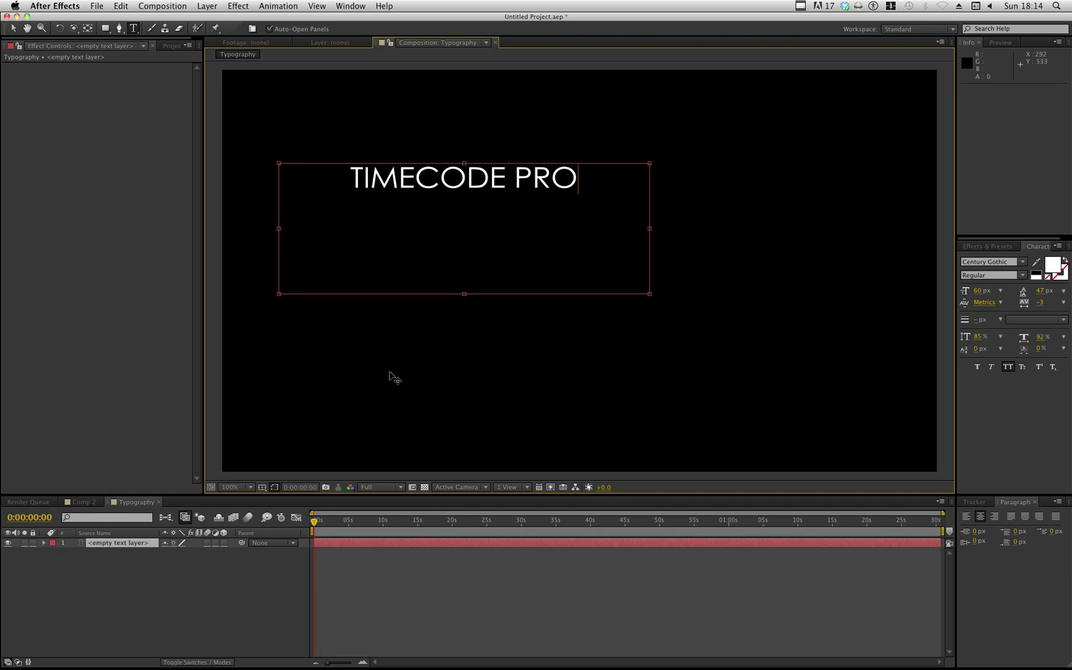
{"action": "left_click", "coordinate": [437, 583]}
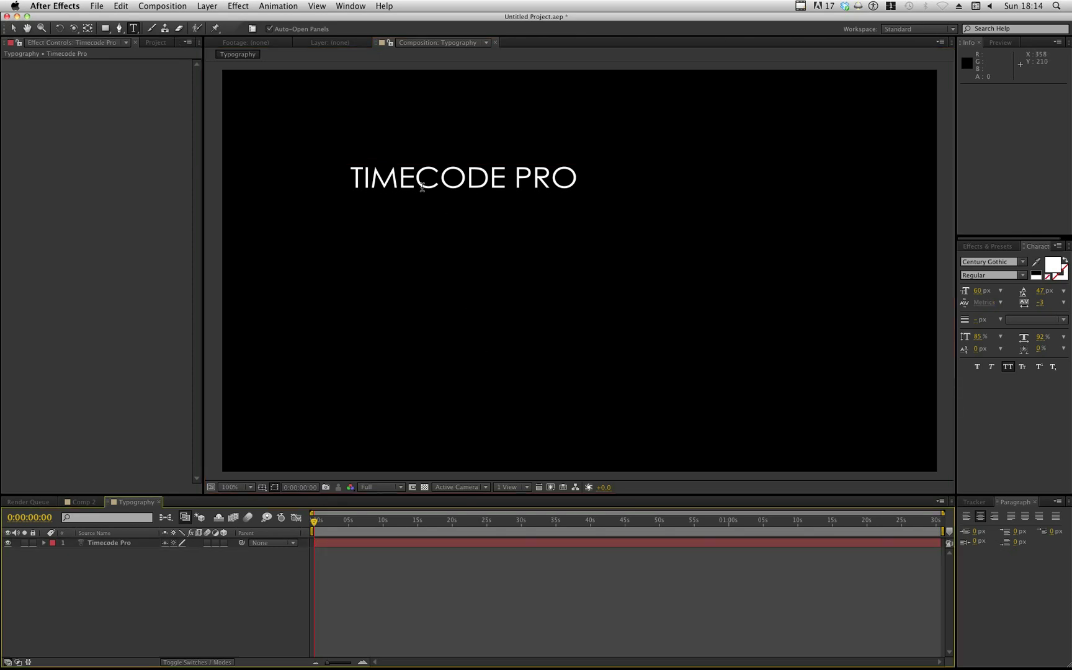
Step: Move the anchor point to the text's centre with Pan Behind and position the text at 400, 250
{"action": "left_click", "coordinate": [14, 28]}
{"action": "left_click_drag", "start_coordinate": [435, 182], "coordinate": [434, 232]}
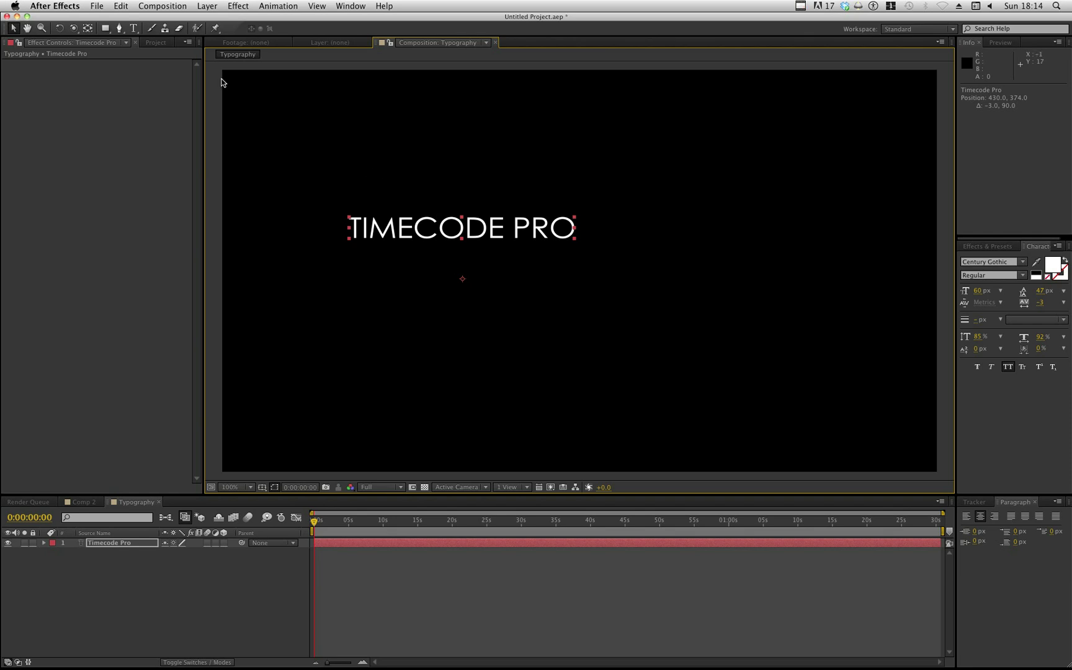
{"action": "left_click", "coordinate": [88, 29]}
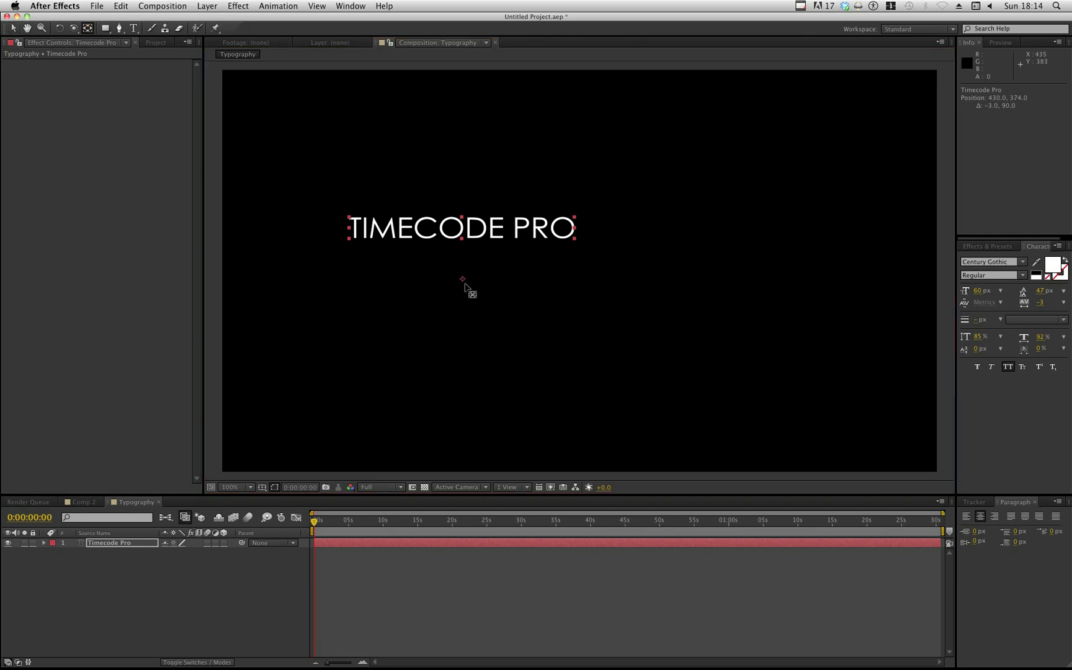
{"action": "left_click_drag", "start_coordinate": [462, 279], "coordinate": [399, 210]}
{"action": "key", "text": "v"}
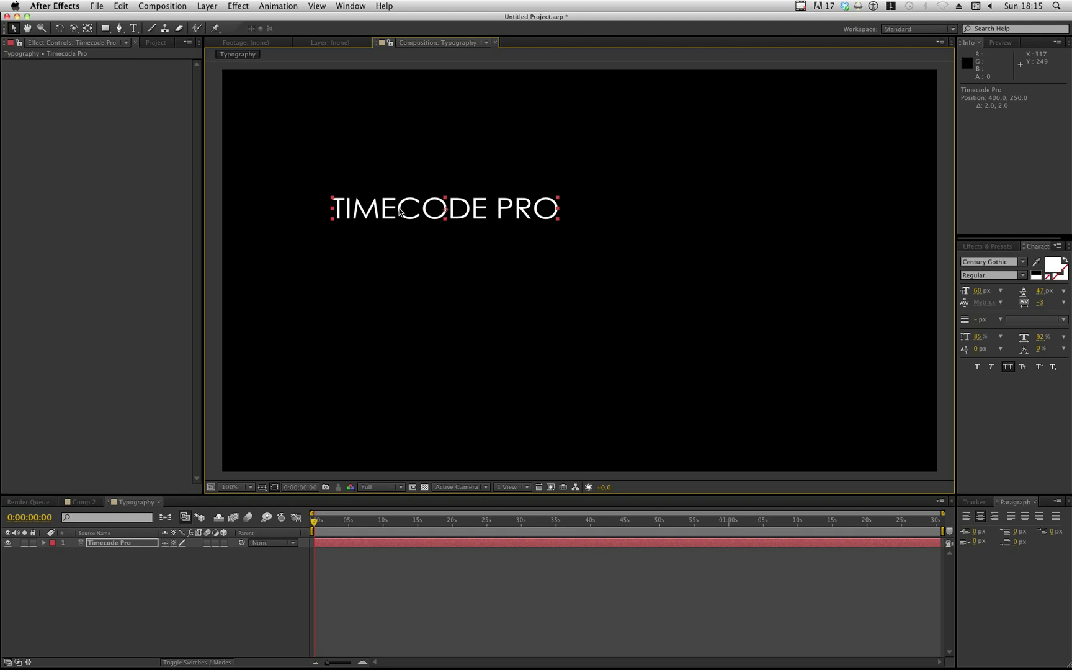
Step: Duplicate the Timecode Pro layer until there are six copies
{"action": "left_click", "coordinate": [158, 571]}
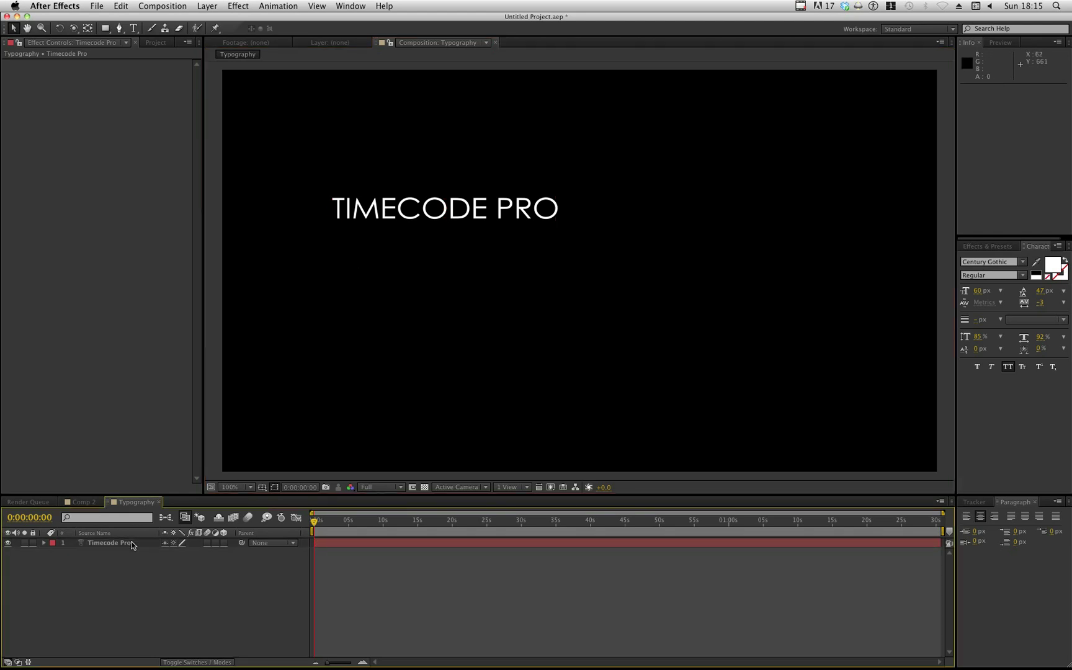
{"action": "left_click", "coordinate": [132, 545]}
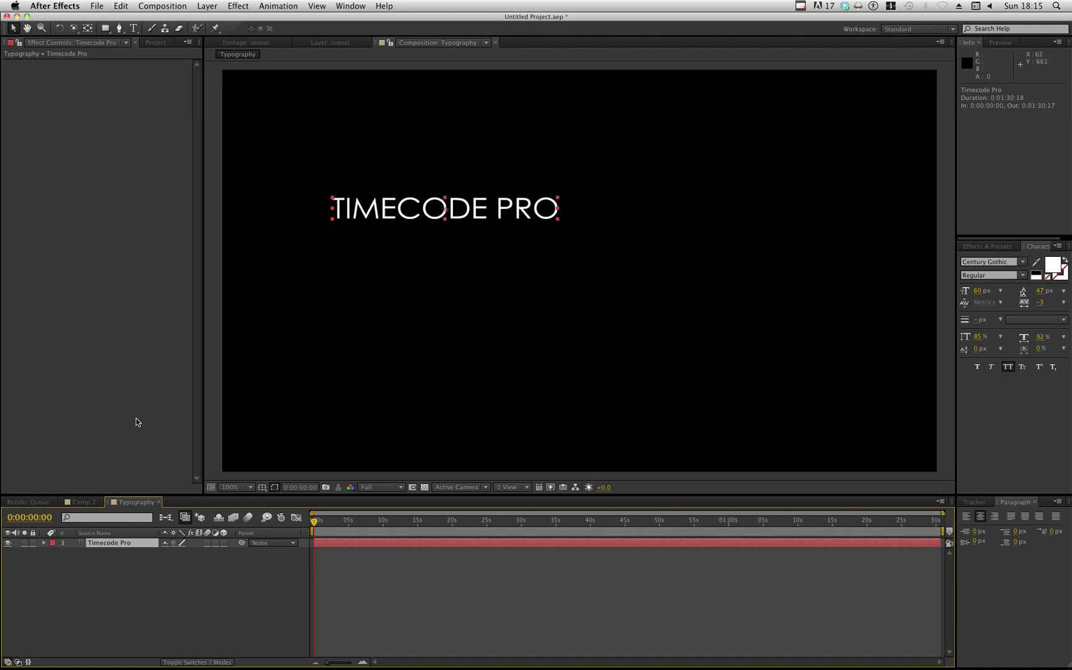
{"action": "left_click", "coordinate": [120, 5]}
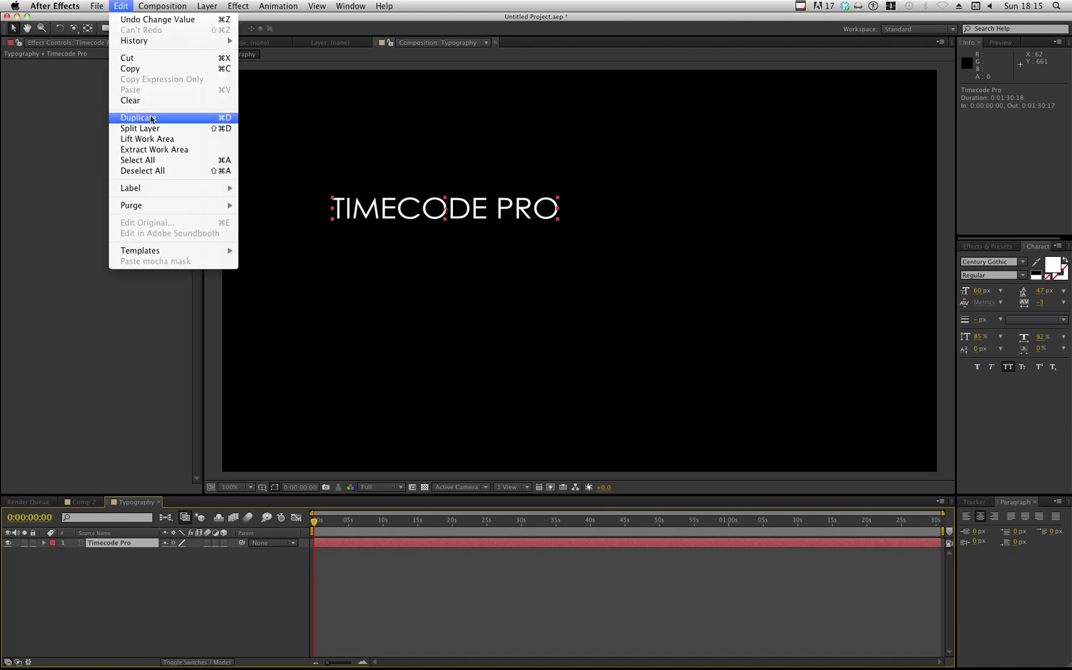
{"action": "left_click", "coordinate": [225, 118]}
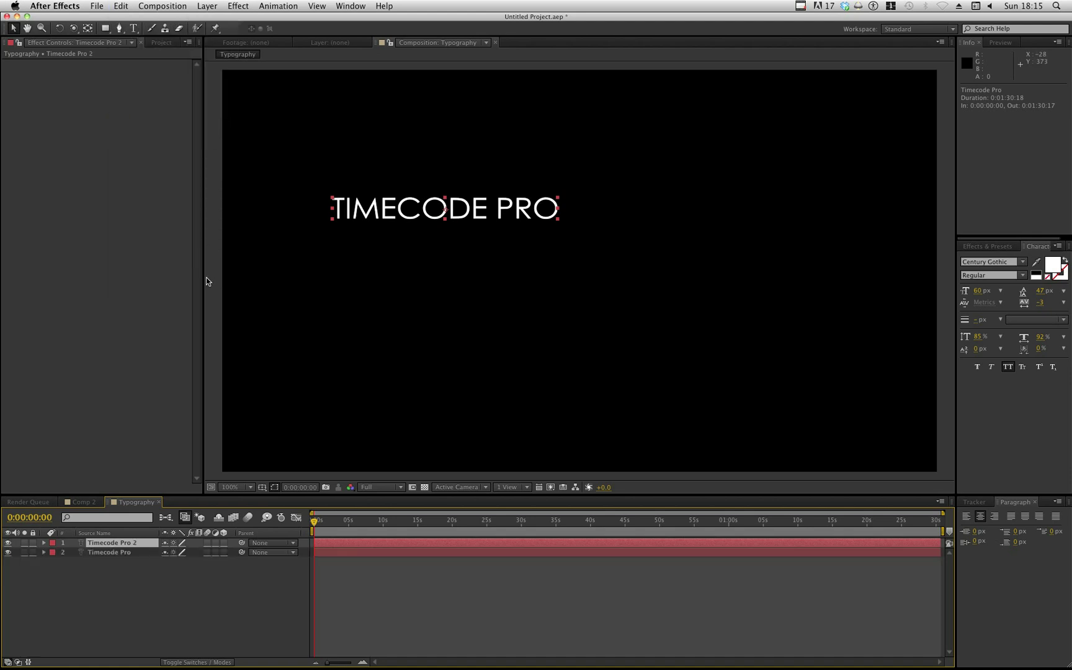
{"action": "key", "text": "super+d"}
{"action": "key", "text": "super+d"}
{"action": "key", "text": "super+d"}
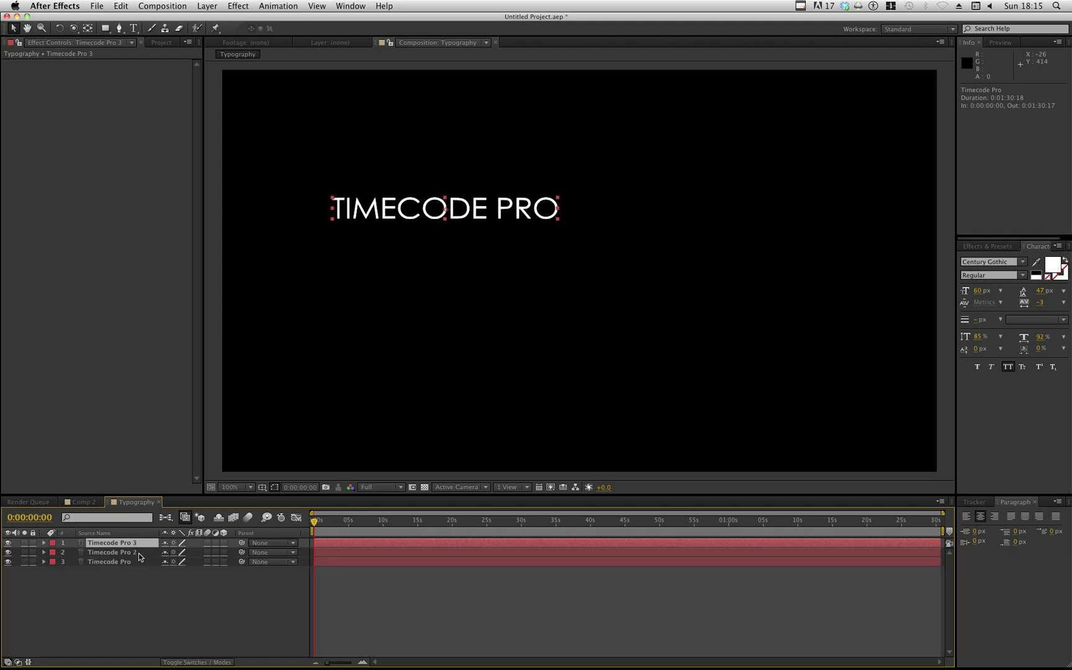
{"action": "key", "text": "super+d"}
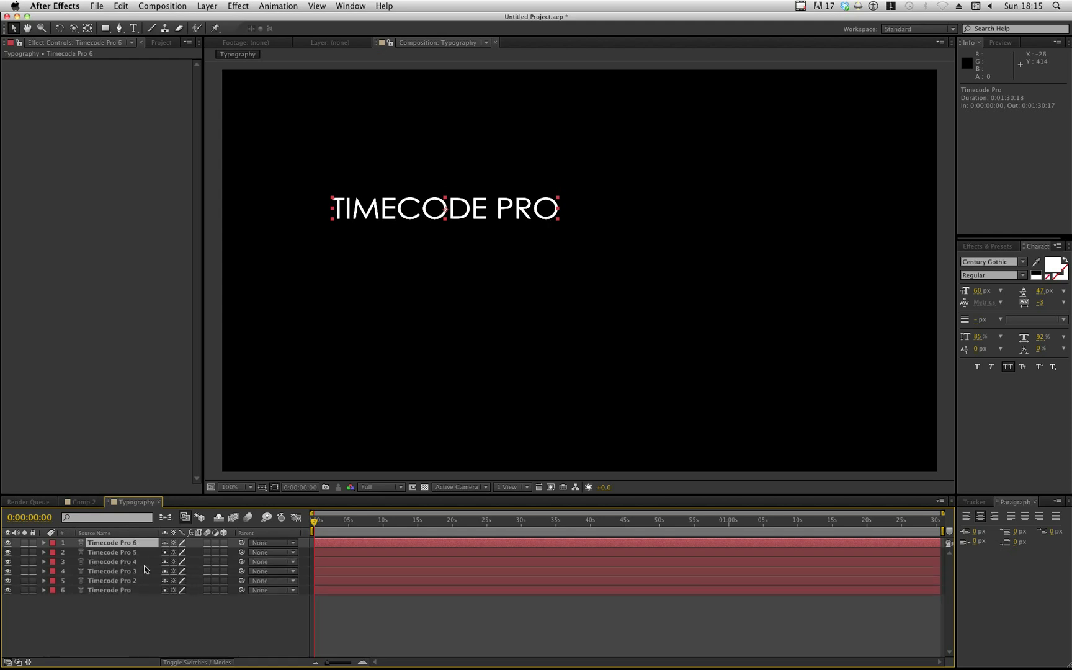
Step: Select all six text layers and switch them all to 3D layers
{"action": "left_click_drag", "start_coordinate": [149, 617], "coordinate": [131, 546]}
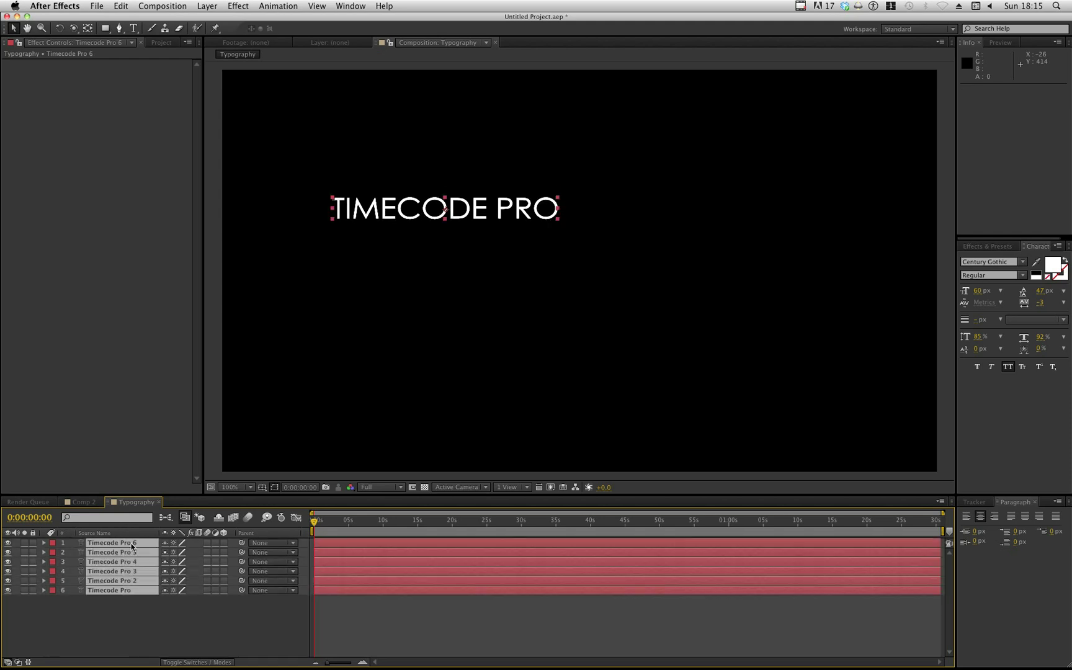
{"action": "left_click", "coordinate": [157, 624]}
{"action": "left_click_drag", "start_coordinate": [141, 613], "coordinate": [133, 546]}
{"action": "left_click", "coordinate": [224, 543]}
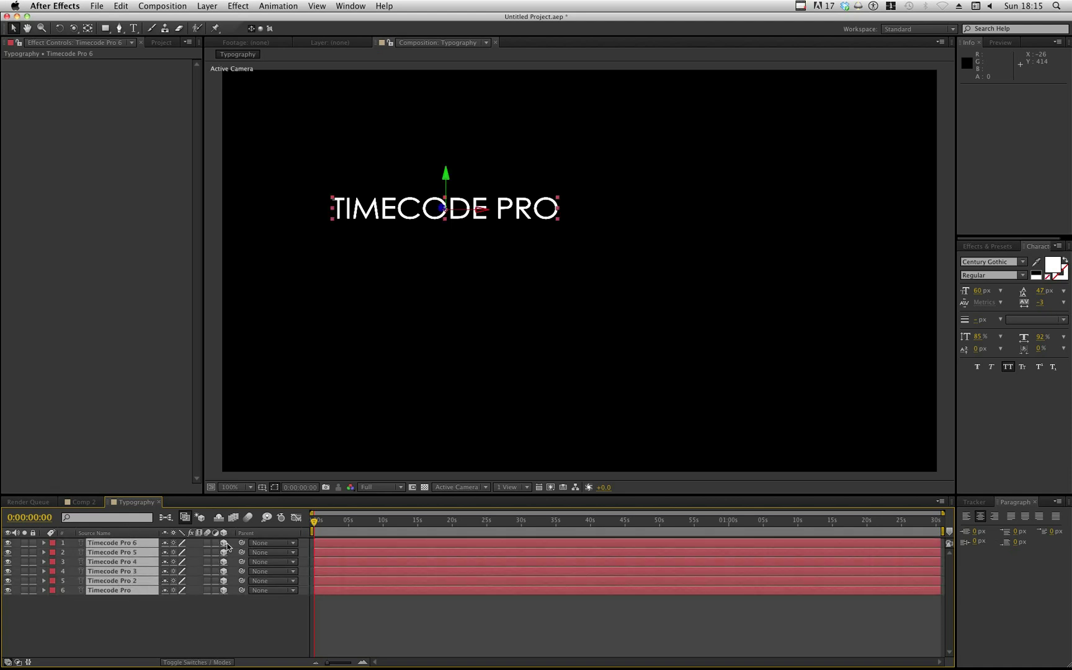
{"action": "left_click", "coordinate": [229, 611]}
{"action": "left_click", "coordinate": [224, 590]}
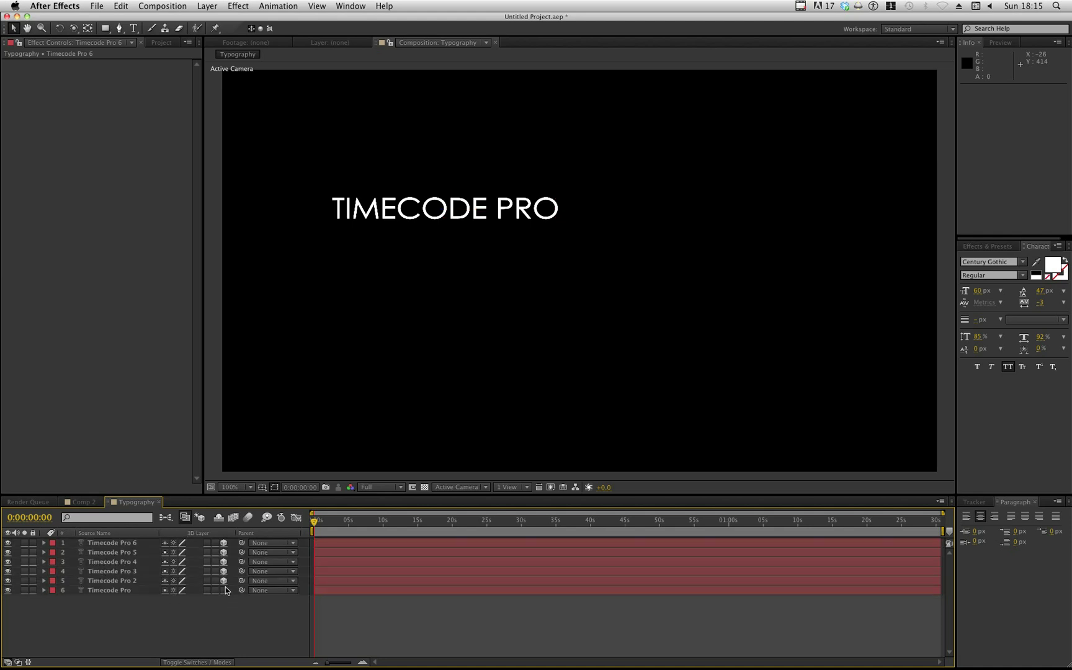
{"action": "left_click", "coordinate": [224, 590]}
Step: Move Timecode Pro 6 to the right, drop one left copy lower, and raise Timecode Pro 4 by 75 px
{"action": "left_click", "coordinate": [467, 216]}
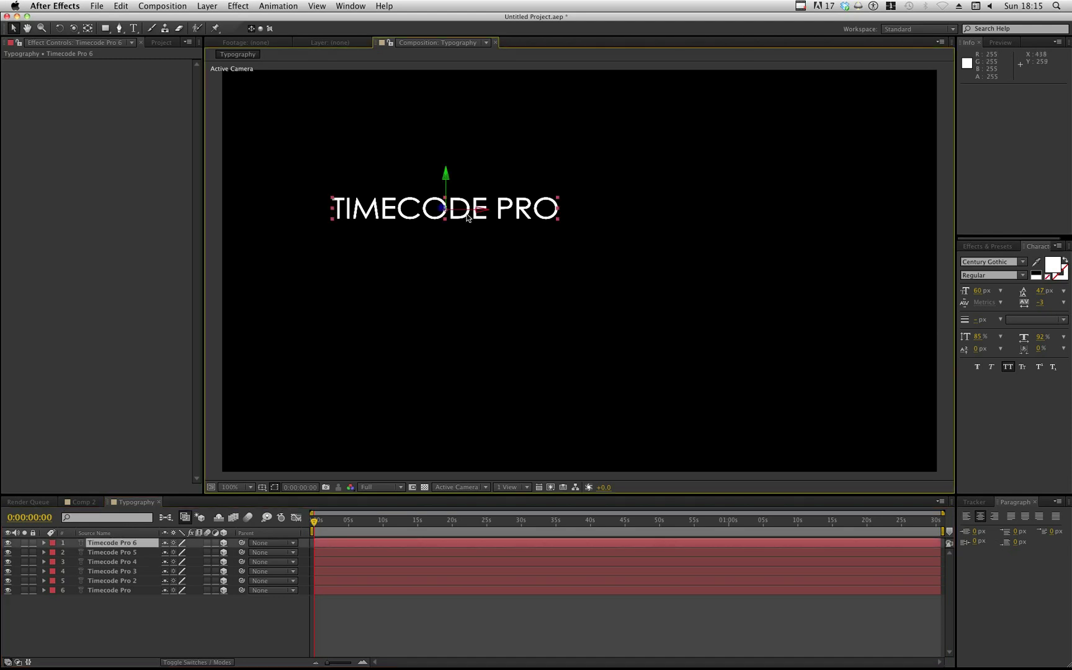
{"action": "left_click_drag", "start_coordinate": [467, 216], "coordinate": [743, 211]}
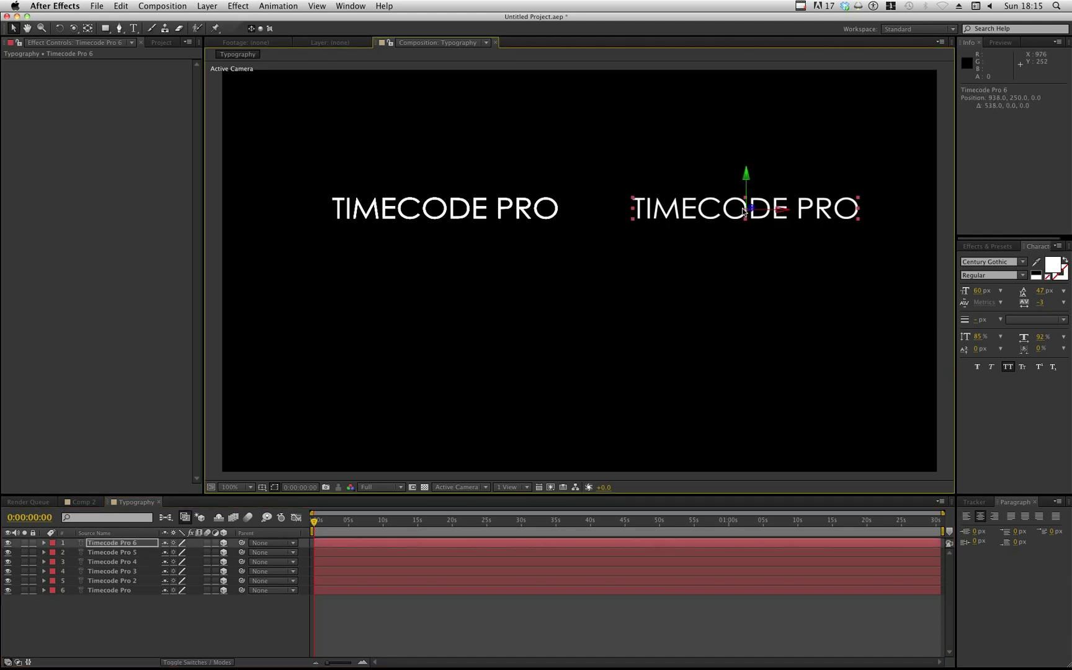
{"action": "left_click", "coordinate": [462, 215]}
{"action": "left_click_drag", "start_coordinate": [447, 180], "coordinate": [447, 321]}
{"action": "left_click", "coordinate": [467, 215]}
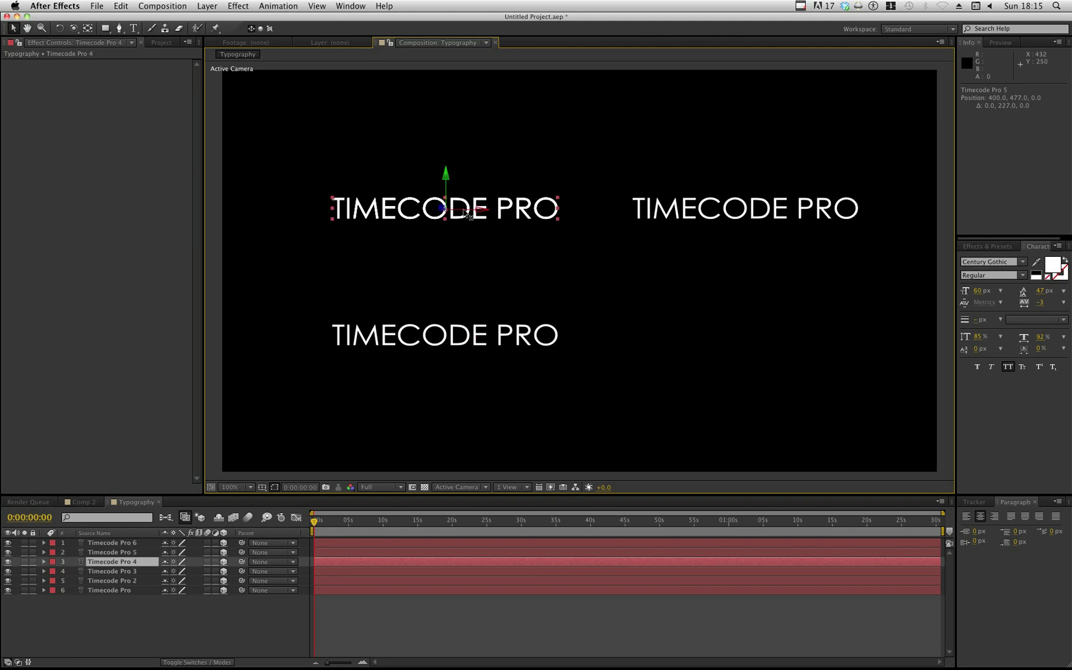
{"action": "left_click_drag", "start_coordinate": [446, 176], "coordinate": [446, 130]}
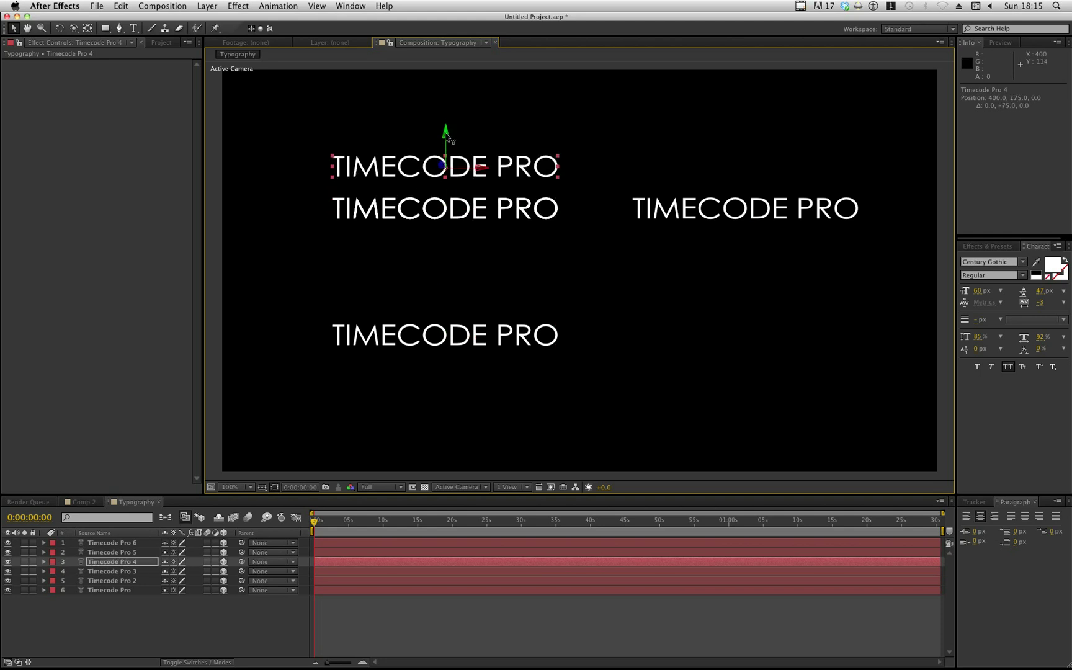
Step: Move Timecode Pro 3 to the right, lower Timecode Pro 2 about 86 px, and select all six layers
{"action": "left_click", "coordinate": [437, 212]}
{"action": "left_click_drag", "start_coordinate": [436, 212], "coordinate": [829, 327]}
{"action": "left_click", "coordinate": [449, 215]}
{"action": "left_click_drag", "start_coordinate": [451, 179], "coordinate": [451, 231]}
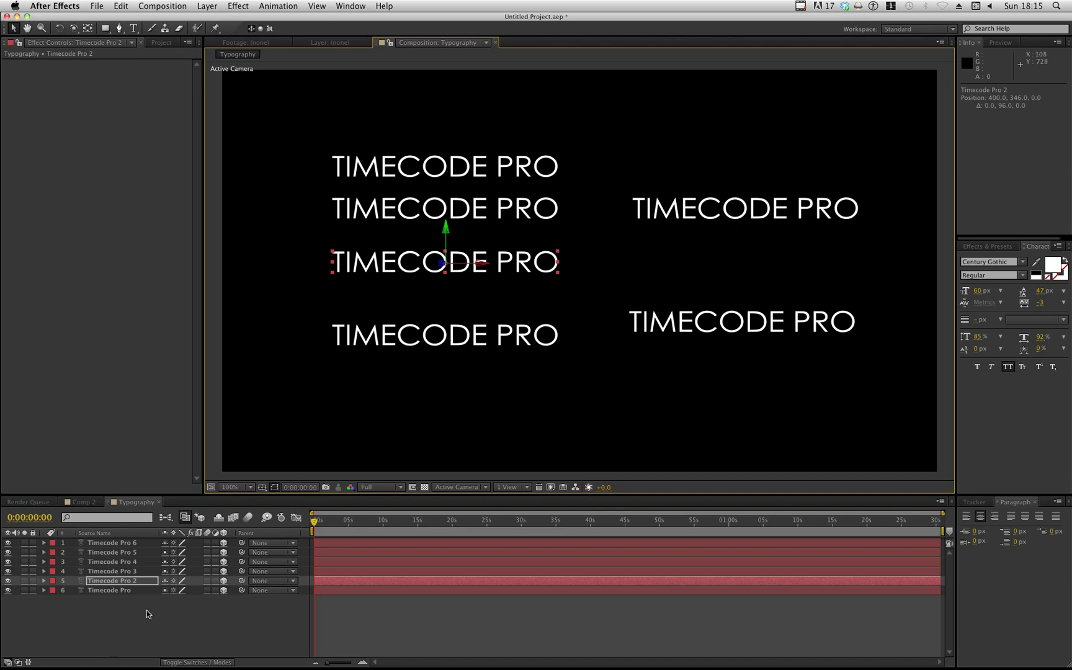
{"action": "left_click_drag", "start_coordinate": [163, 626], "coordinate": [105, 539]}
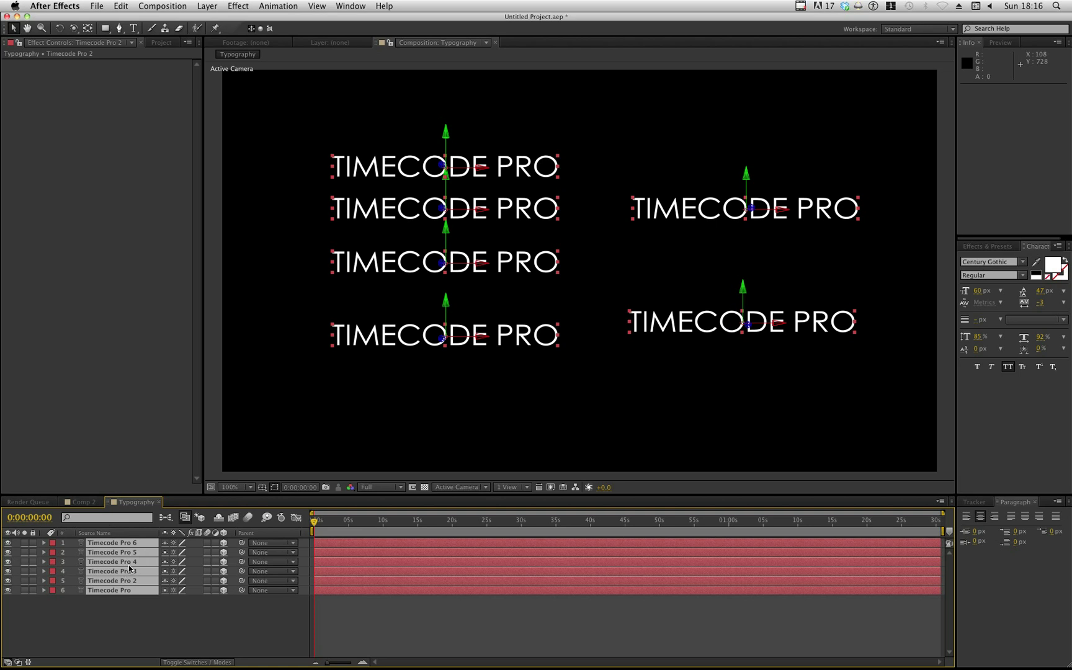
Step: Rotate Timecode Pro 6 to Y 90° so it is edge-on and shift it further right
{"action": "key", "text": "r"}
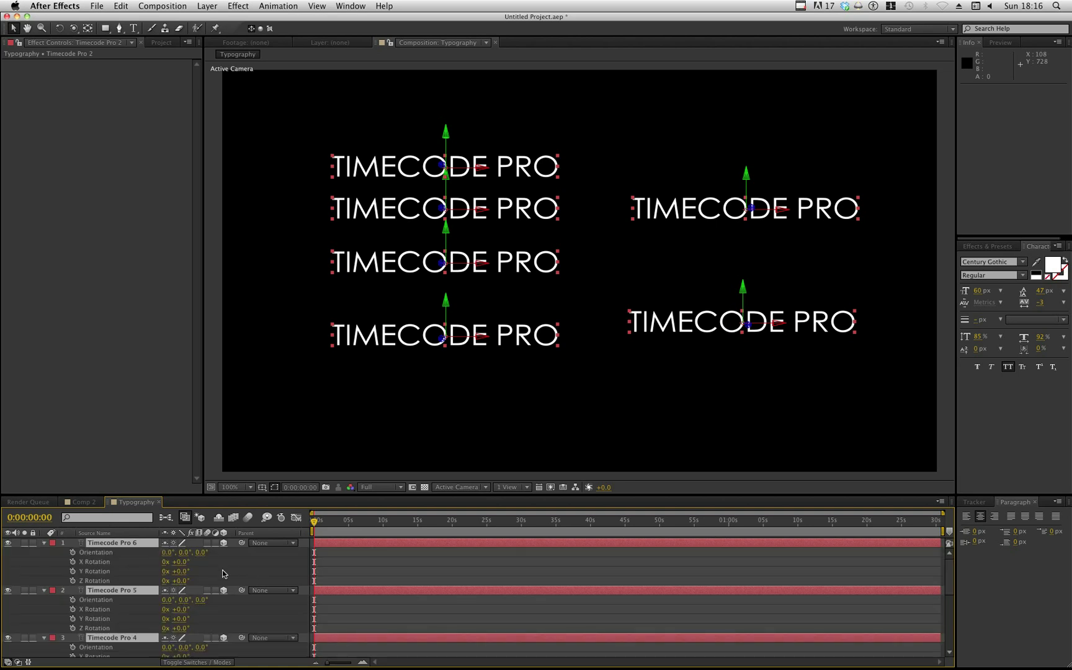
{"action": "left_click", "coordinate": [248, 567]}
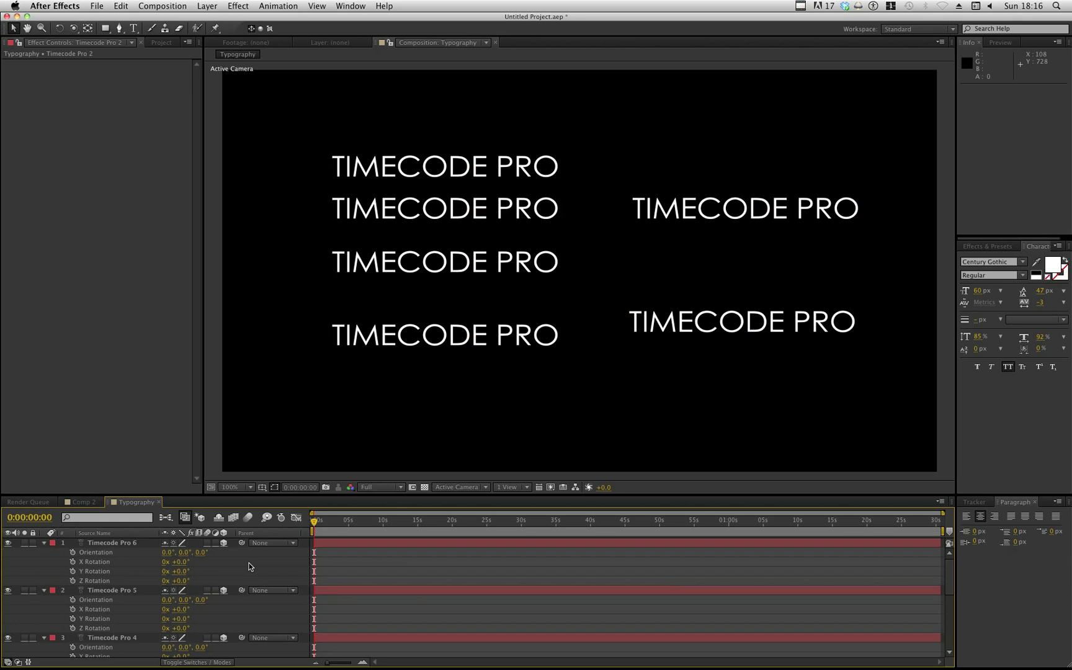
{"action": "left_click", "coordinate": [93, 554]}
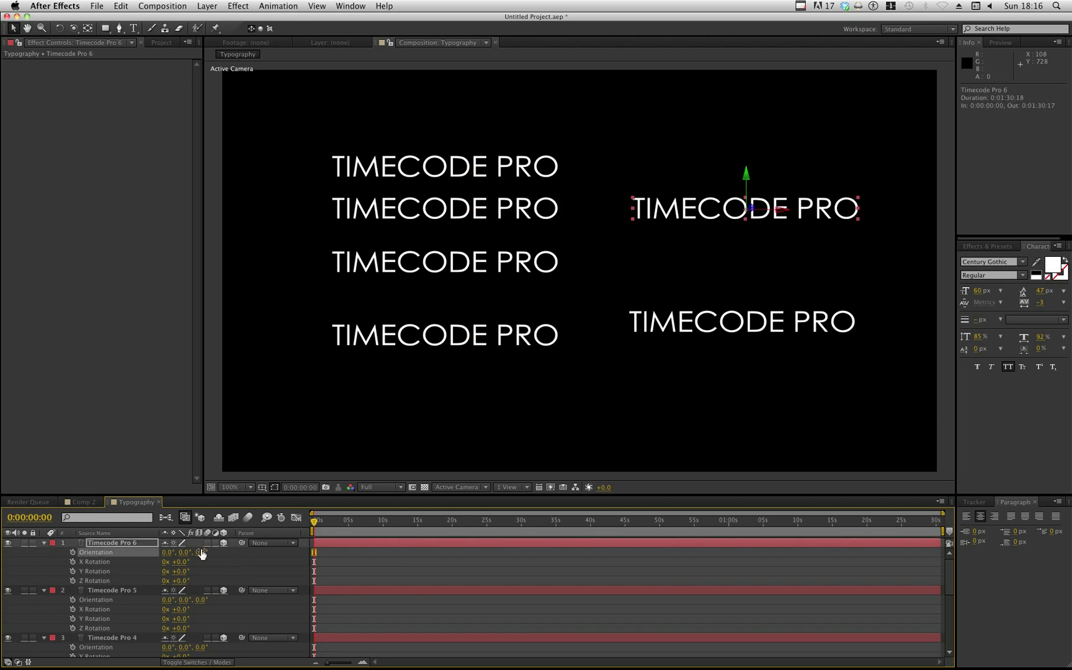
{"action": "left_click", "coordinate": [101, 572]}
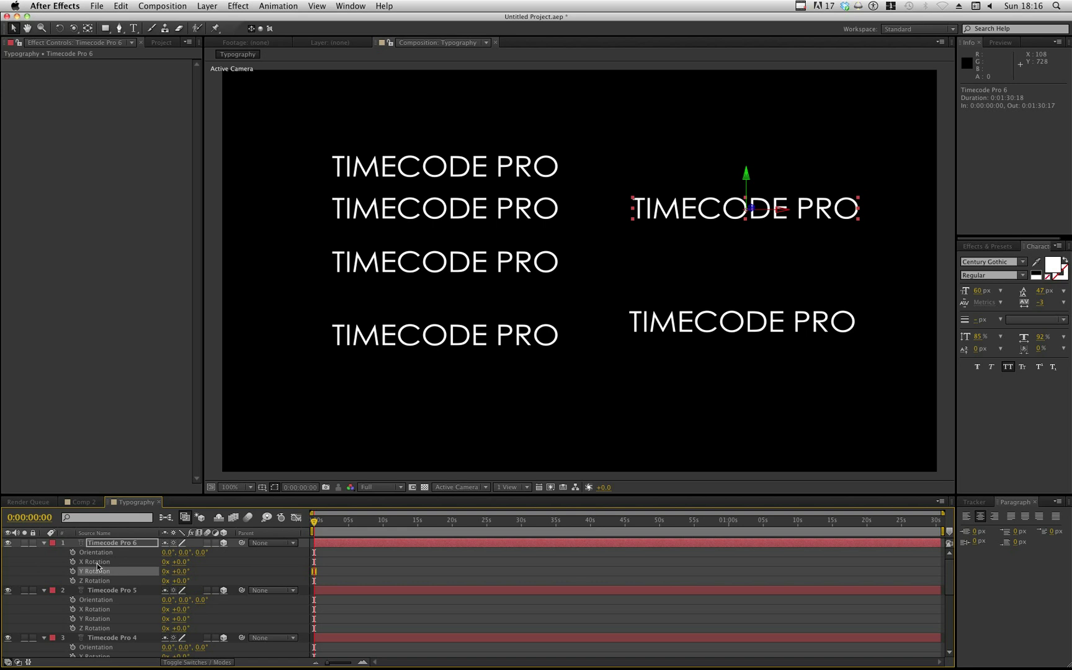
{"action": "left_click", "coordinate": [97, 579]}
{"action": "left_click", "coordinate": [217, 576]}
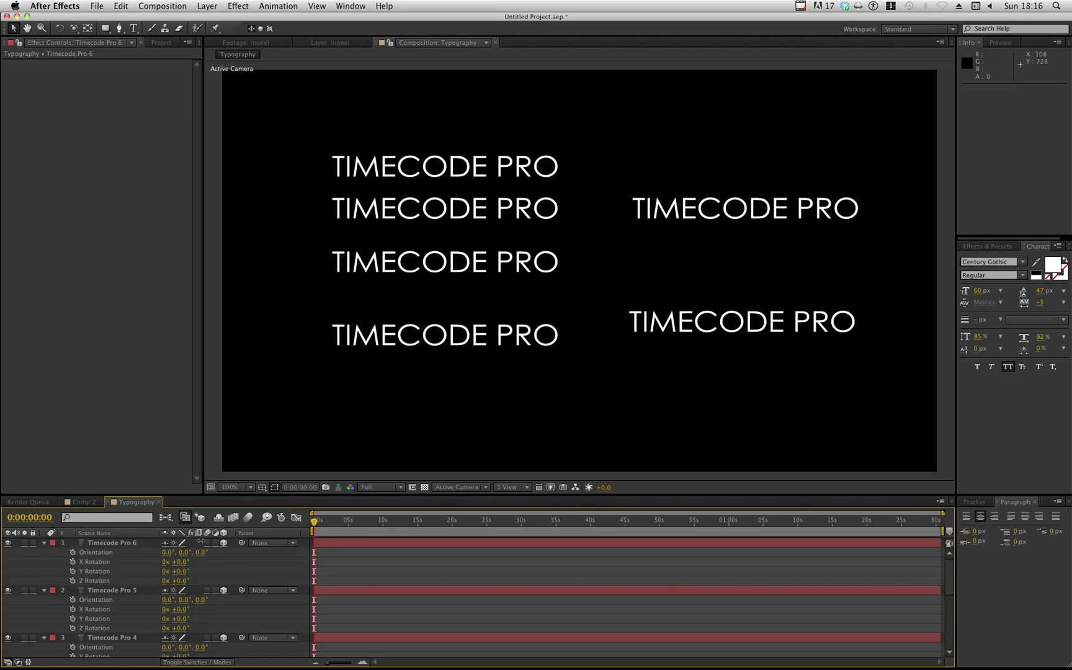
{"action": "left_click", "coordinate": [122, 544]}
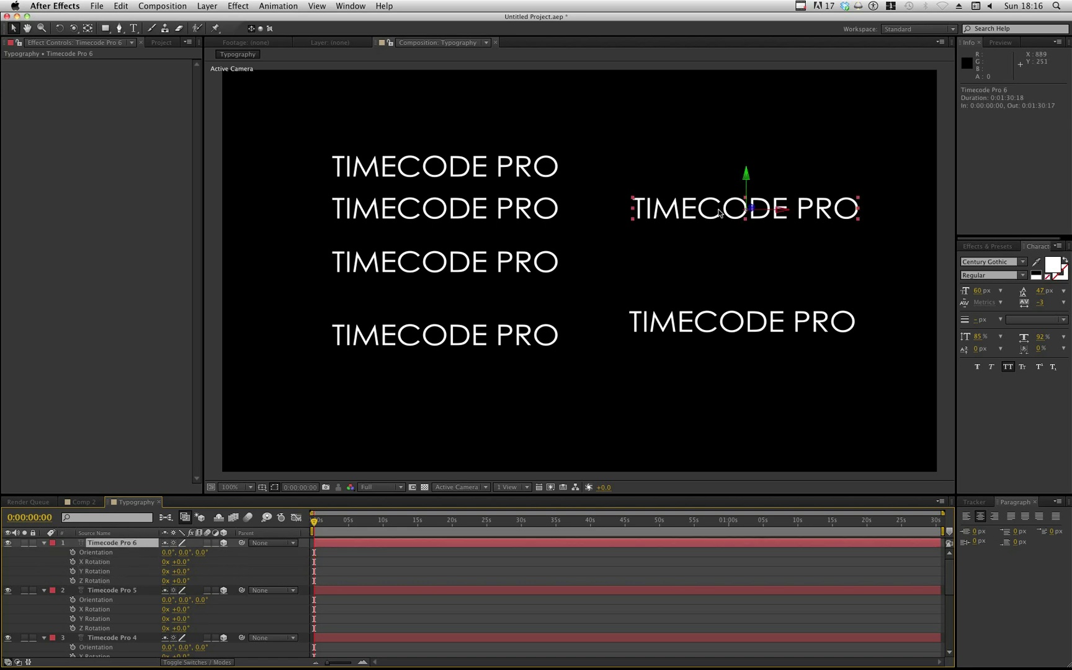
{"action": "left_click_drag", "start_coordinate": [186, 574], "coordinate": [236, 576]}
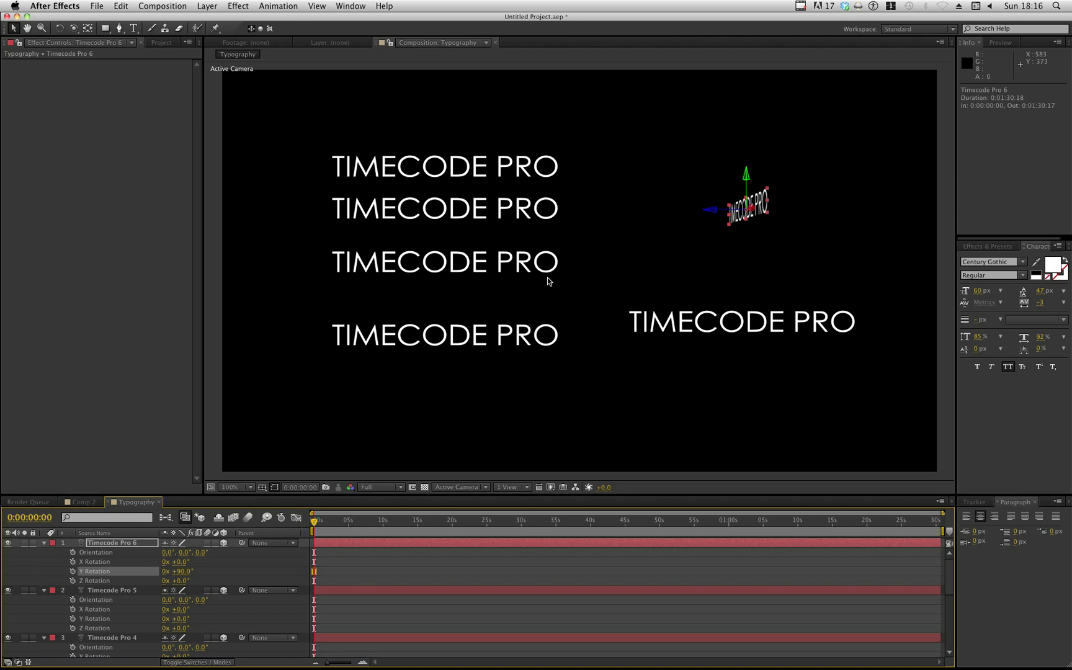
{"action": "left_click_drag", "start_coordinate": [714, 215], "coordinate": [777, 212]}
Step: Move Timecode Pro 3 to the upper right, and turn Timecode Pro to Y -90° and move it right
{"action": "left_click", "coordinate": [702, 326]}
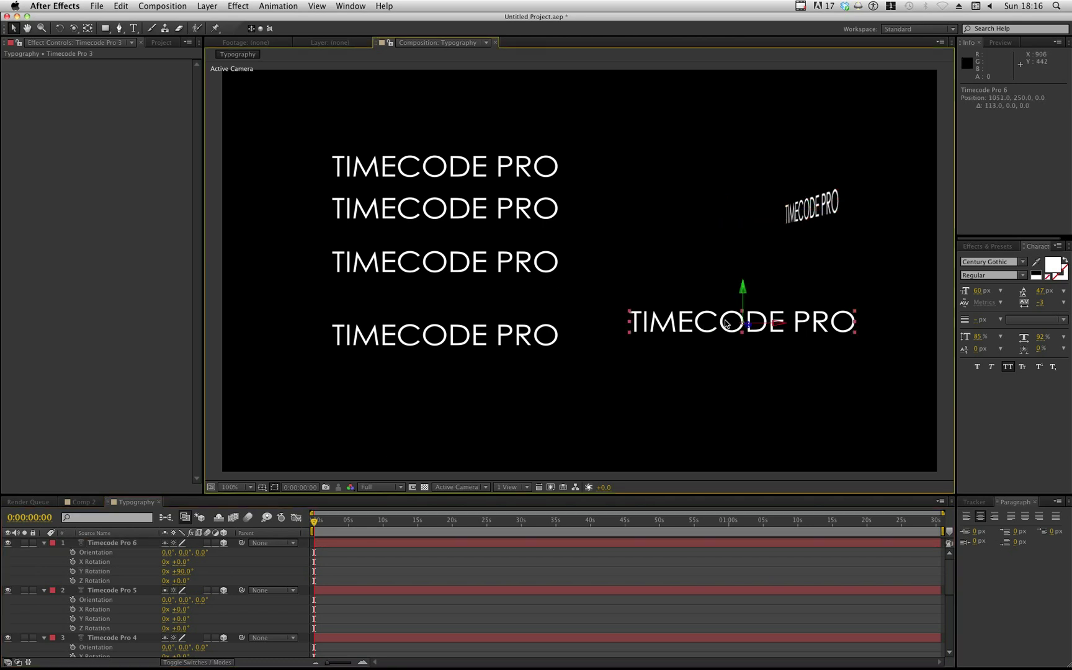
{"action": "left_click_drag", "start_coordinate": [745, 292], "coordinate": [739, 168]}
{"action": "left_click", "coordinate": [498, 209]}
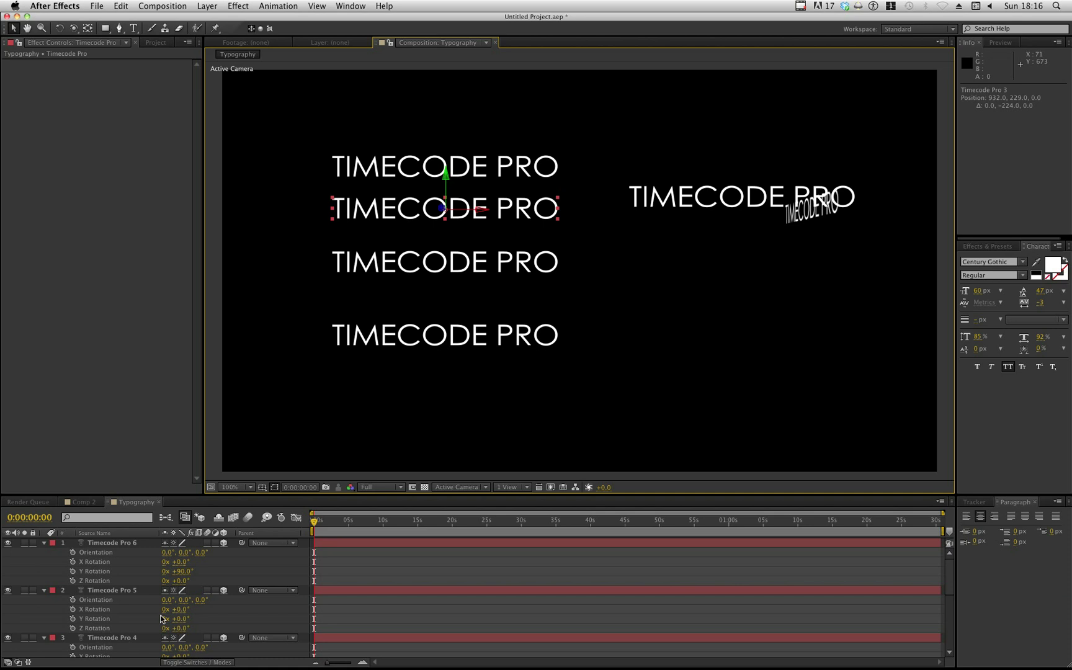
{"action": "scroll", "coordinate": [161, 619], "scroll_direction": "down", "scroll_amount": 5}
{"action": "left_click", "coordinate": [129, 620]}
{"action": "left_click_drag", "start_coordinate": [183, 651], "coordinate": [135, 651]}
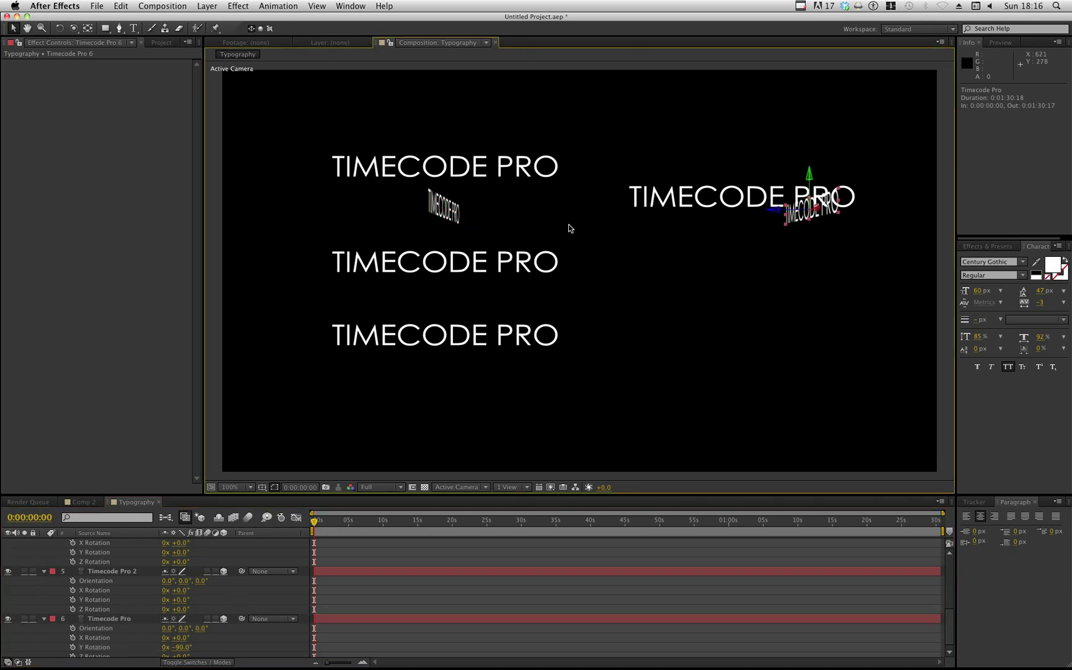
{"action": "left_click", "coordinate": [460, 215]}
{"action": "left_click_drag", "start_coordinate": [484, 213], "coordinate": [660, 223]}
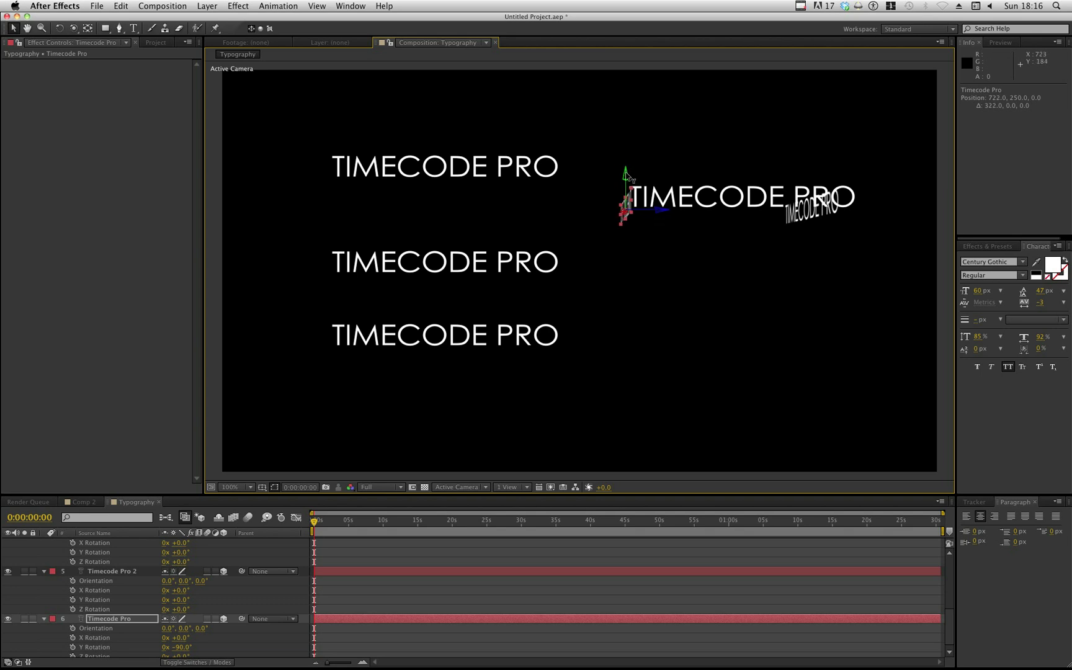
{"action": "left_click_drag", "start_coordinate": [628, 177], "coordinate": [771, 111]}
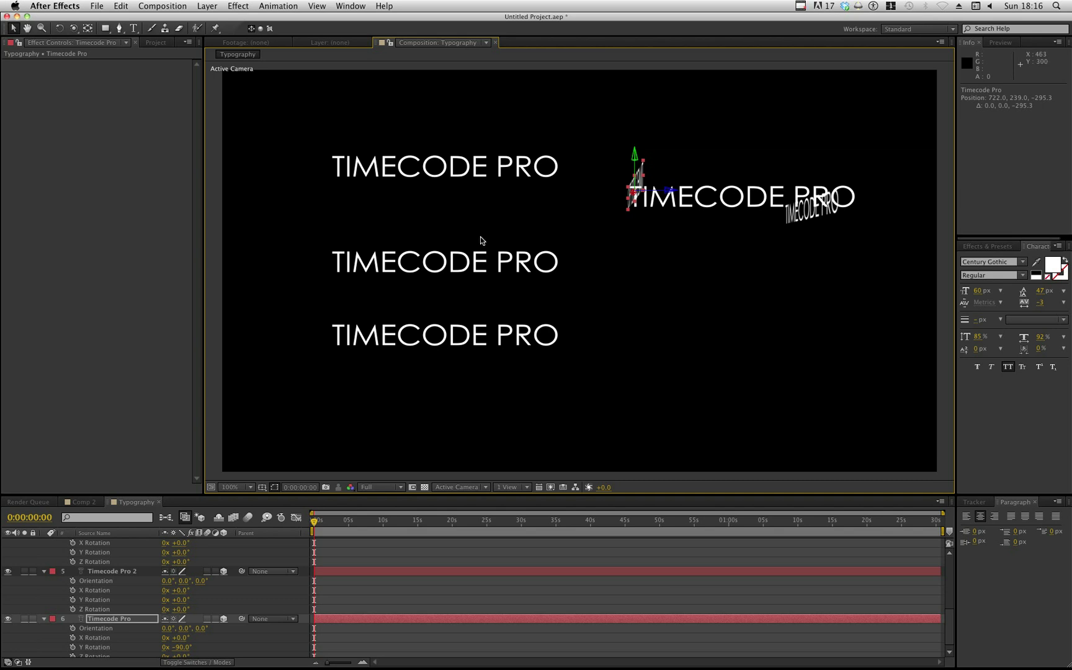
Step: Lower Timecode Pro 4 by 20 px, flip it to Y 180°, and shift it right to 553, 195, -117.5
{"action": "left_click", "coordinate": [475, 172]}
{"action": "left_click_drag", "start_coordinate": [447, 135], "coordinate": [449, 148]}
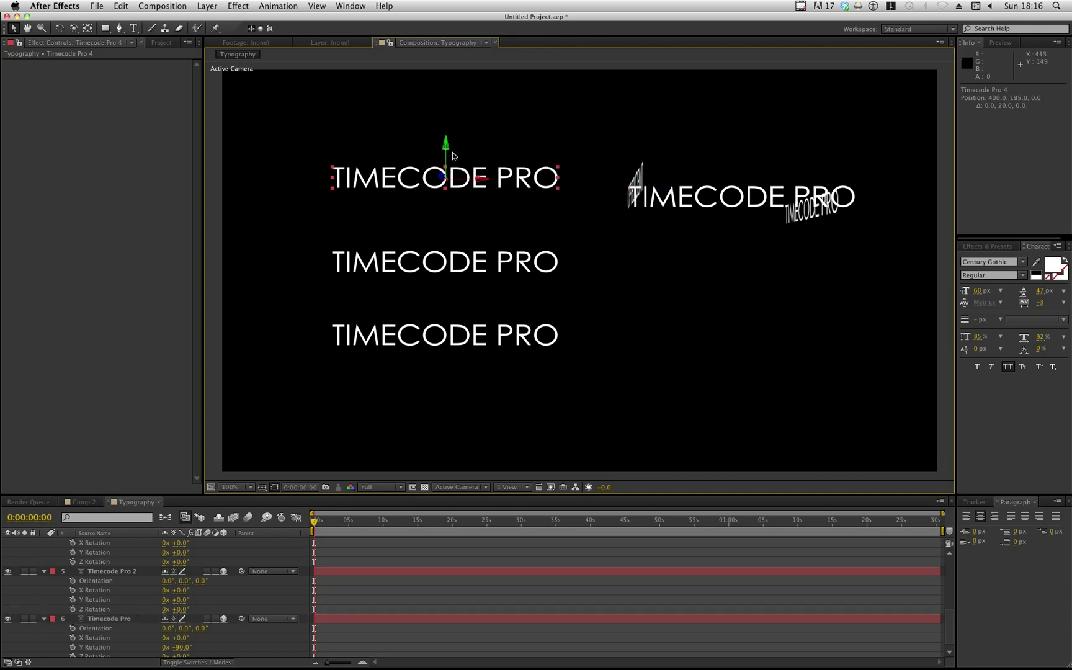
{"action": "scroll", "coordinate": [133, 602], "scroll_direction": "up", "scroll_amount": 3}
{"action": "scroll", "coordinate": [134, 600], "scroll_direction": "up", "scroll_amount": 2}
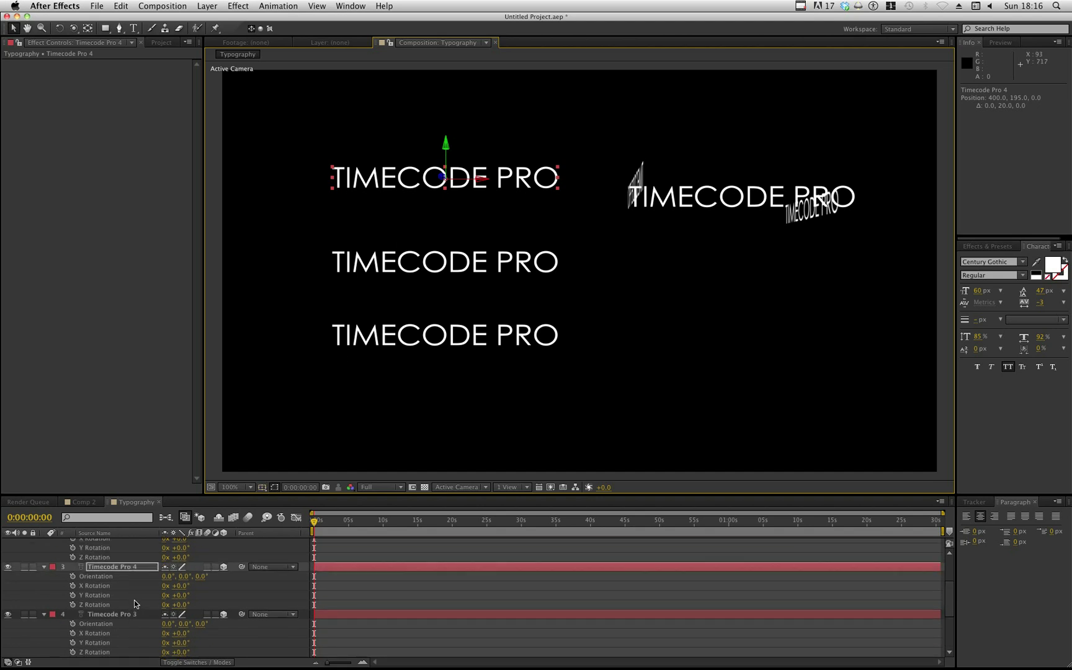
{"action": "left_click", "coordinate": [133, 596]}
{"action": "left_click_drag", "start_coordinate": [180, 624], "coordinate": [285, 625]}
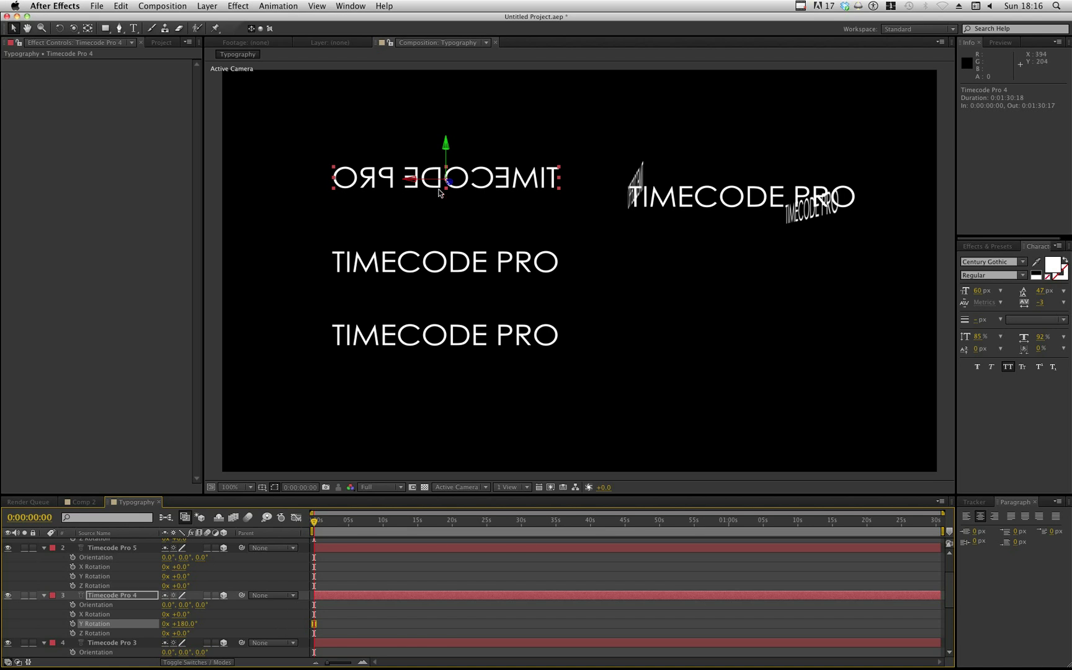
{"action": "left_click_drag", "start_coordinate": [415, 181], "coordinate": [497, 178]}
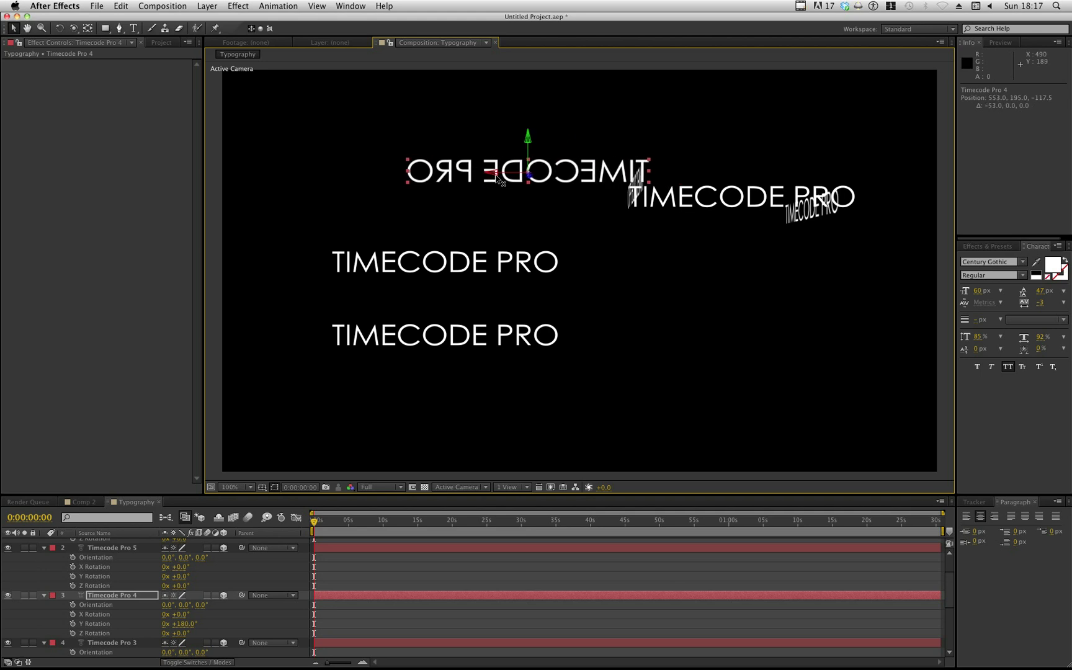
Step: Stand Timecode Pro 2 upright (X 180°, Z 90°) and align it with Timecode Pro 5 at 584, 597, -102.1
{"action": "left_click", "coordinate": [421, 261]}
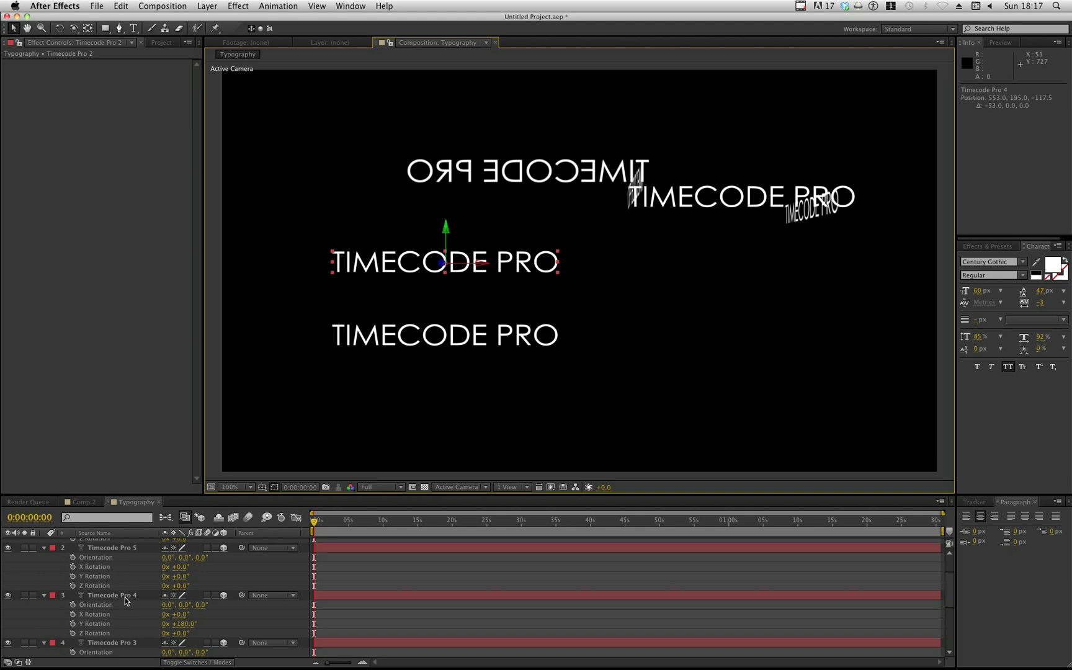
{"action": "scroll", "coordinate": [139, 598], "scroll_direction": "down", "scroll_amount": 5}
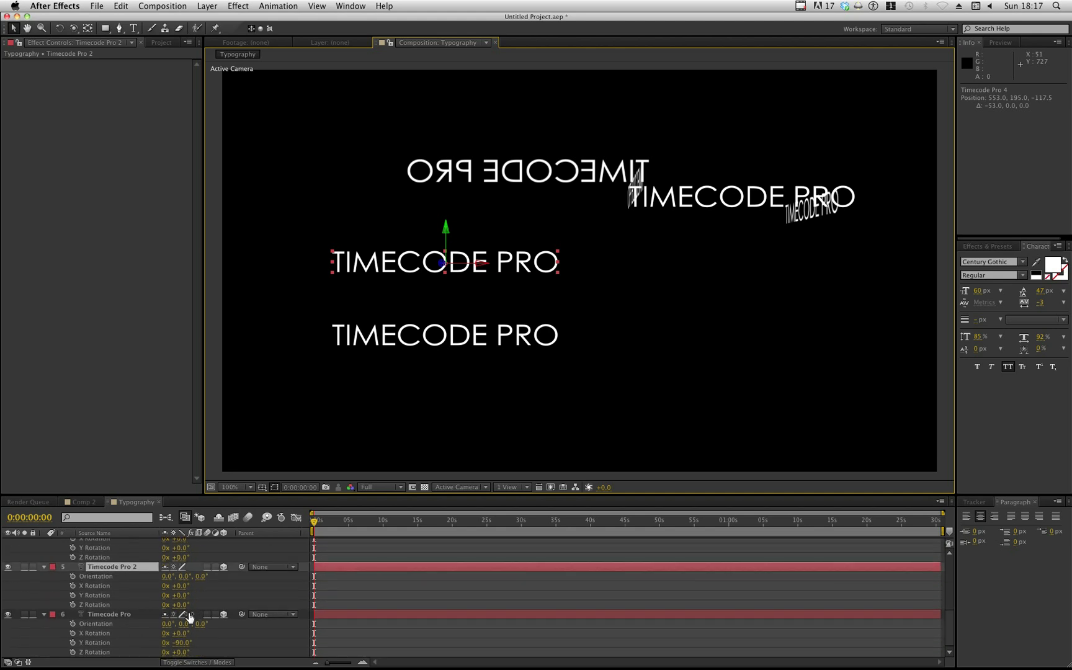
{"action": "left_click_drag", "start_coordinate": [184, 598], "coordinate": [272, 574]}
{"action": "key", "text": "super+z"}
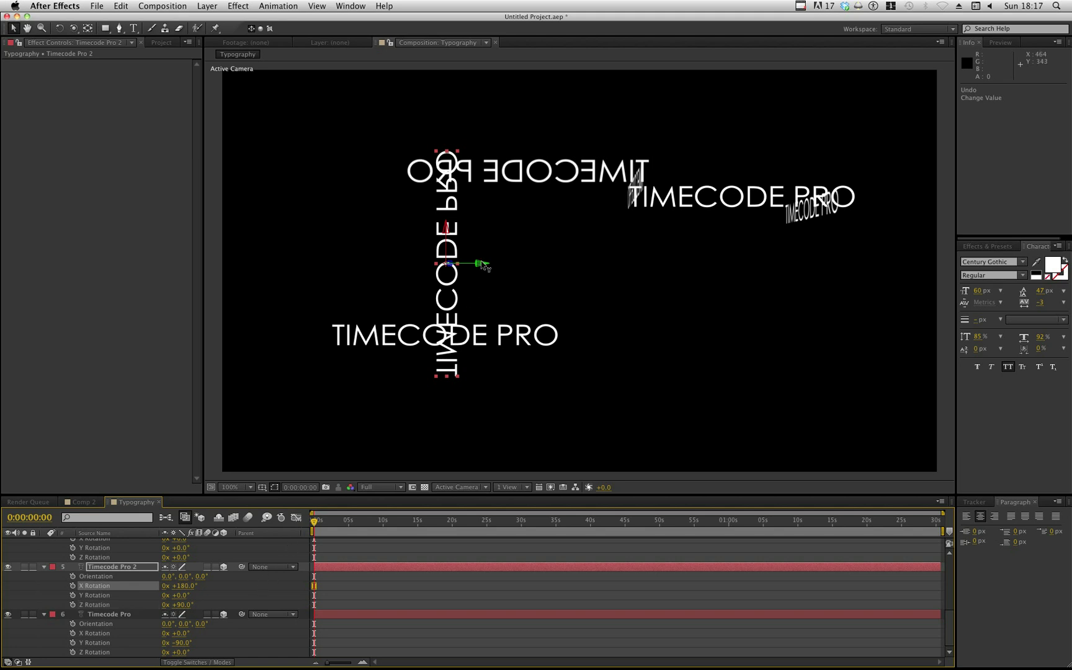
{"action": "left_click_drag", "start_coordinate": [483, 266], "coordinate": [393, 313]}
{"action": "left_click_drag", "start_coordinate": [420, 265], "coordinate": [579, 411]}
{"action": "left_click", "coordinate": [479, 329]}
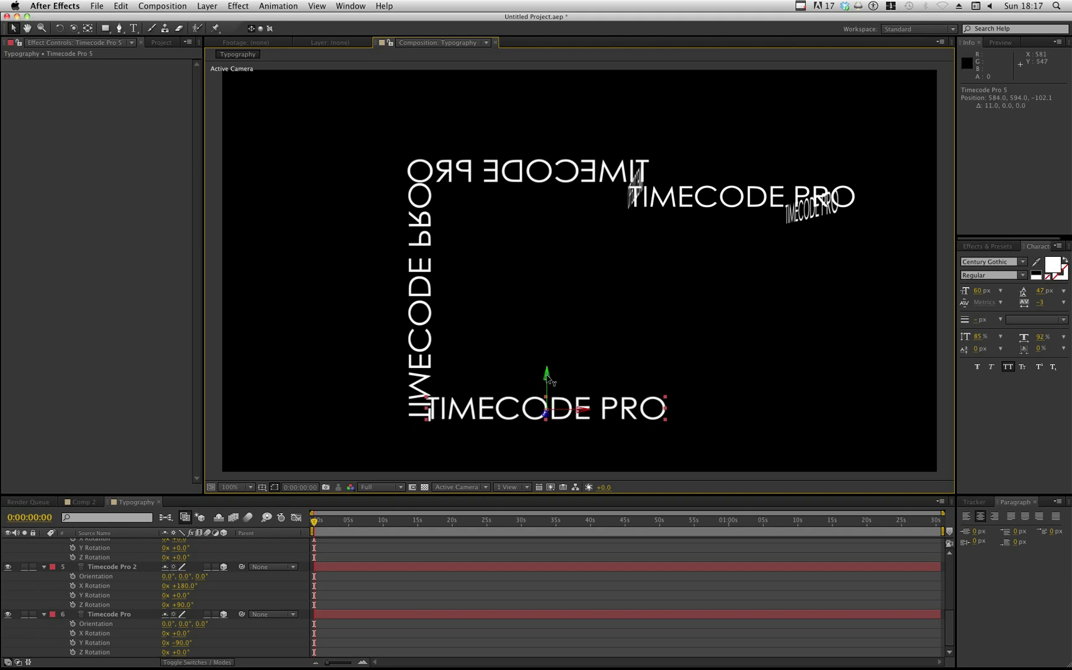
{"action": "left_click_drag", "start_coordinate": [548, 376], "coordinate": [548, 378]}
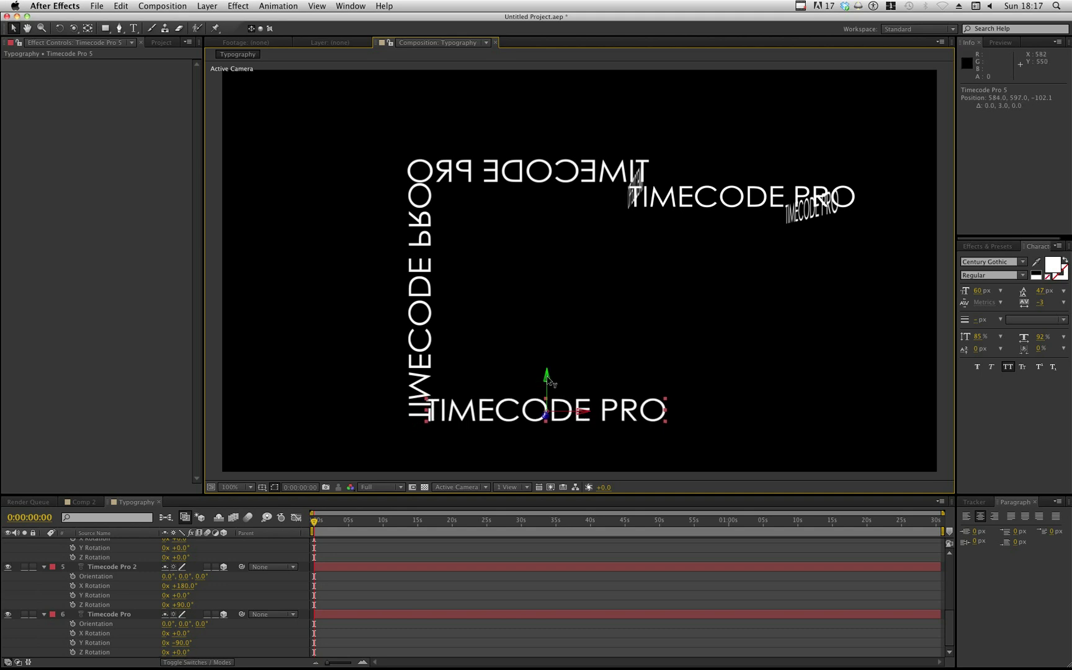
{"action": "left_click", "coordinate": [441, 548]}
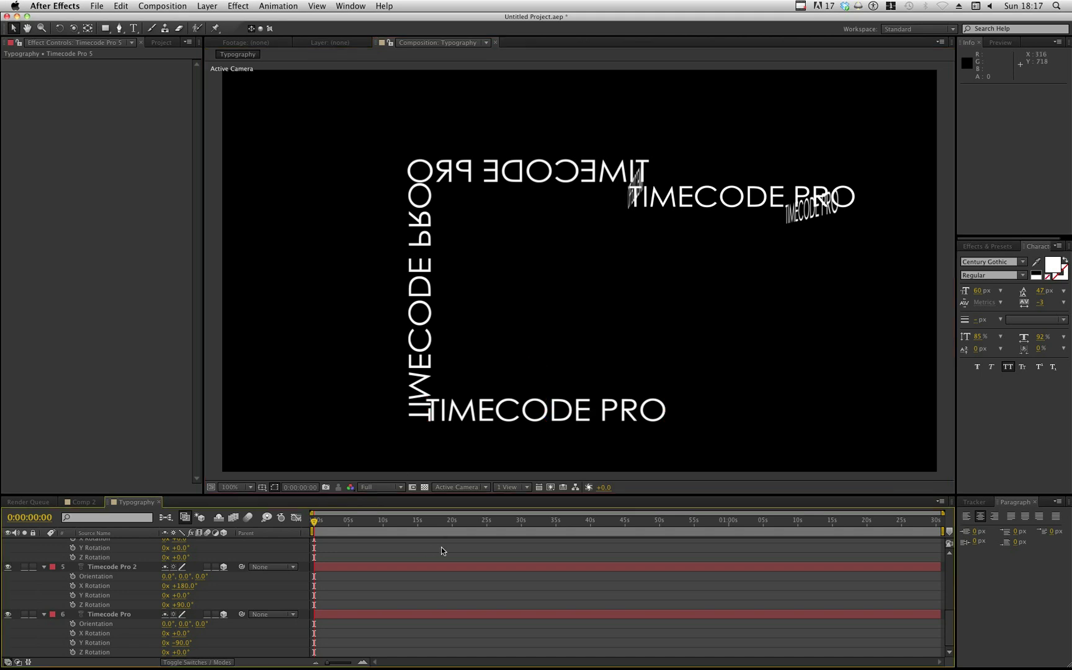
Step: Add a Two-Node Camera named Camera 1 and orbit it to view the text in perspective
{"action": "left_click", "coordinate": [279, 9]}
{"action": "mouse_move", "coordinate": [207, 6]}
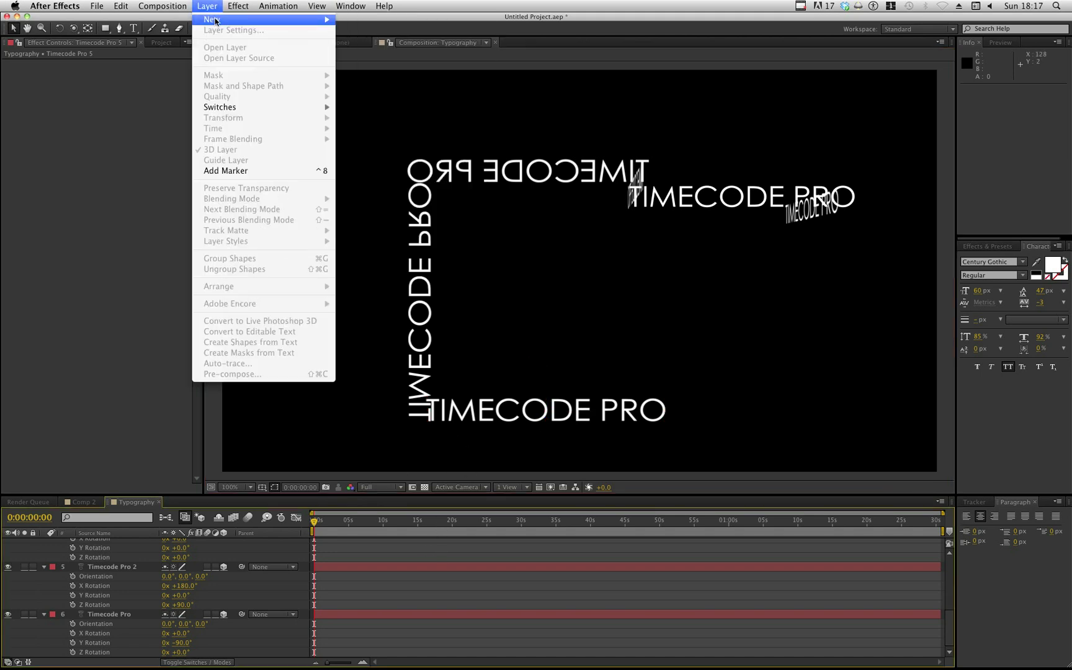
{"action": "mouse_move", "coordinate": [298, 20]}
{"action": "left_click", "coordinate": [380, 59]}
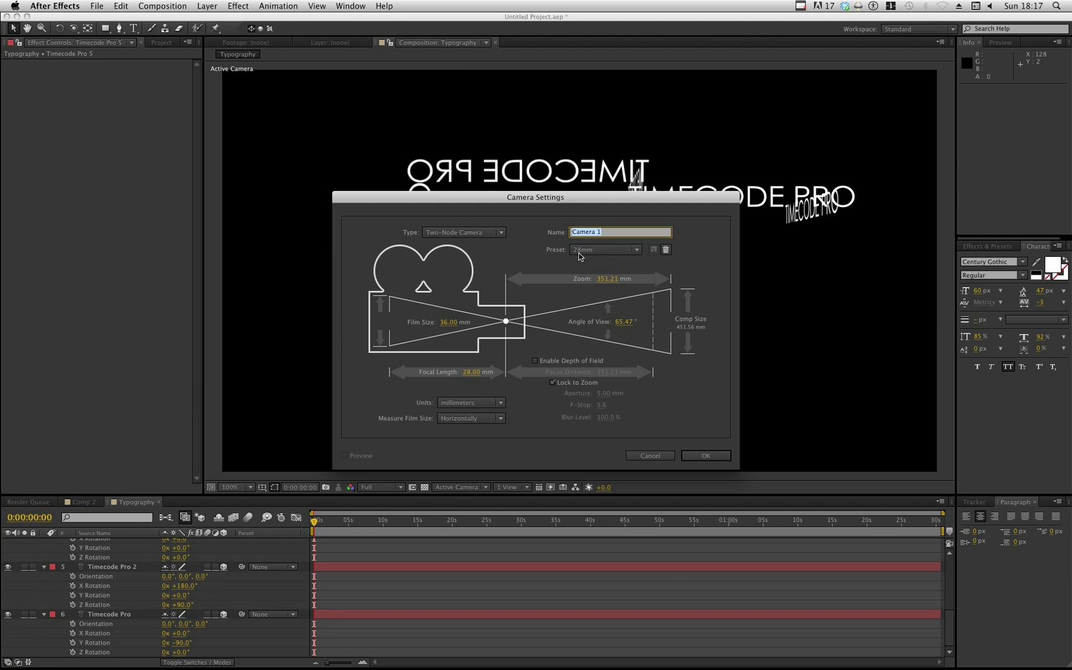
{"action": "left_click", "coordinate": [709, 457]}
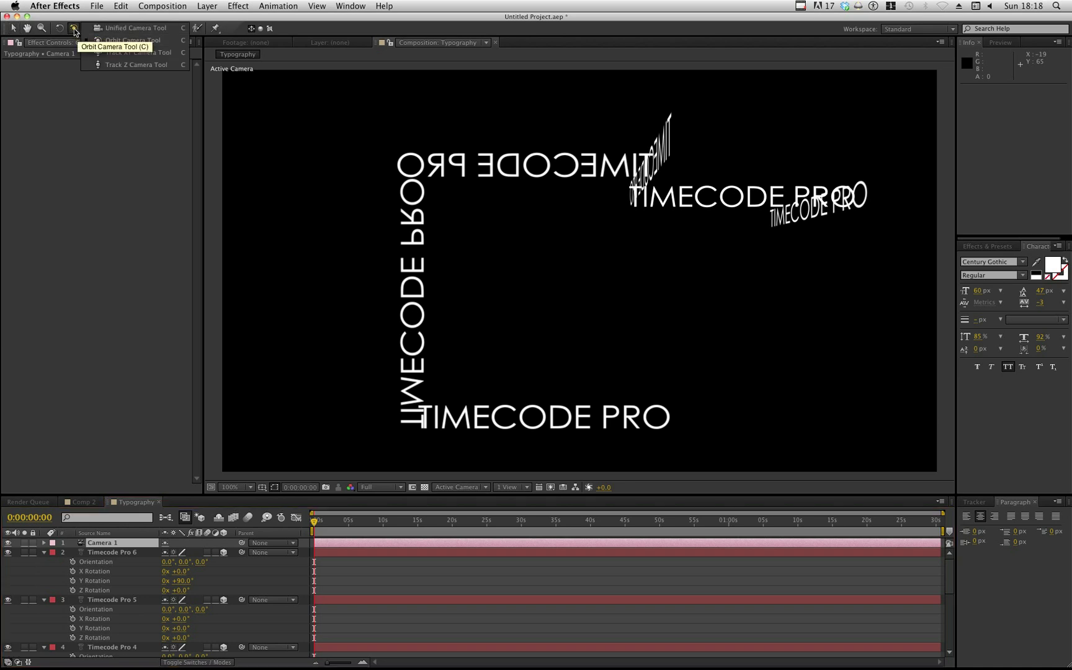
{"action": "left_click_drag", "start_coordinate": [74, 28], "coordinate": [137, 41]}
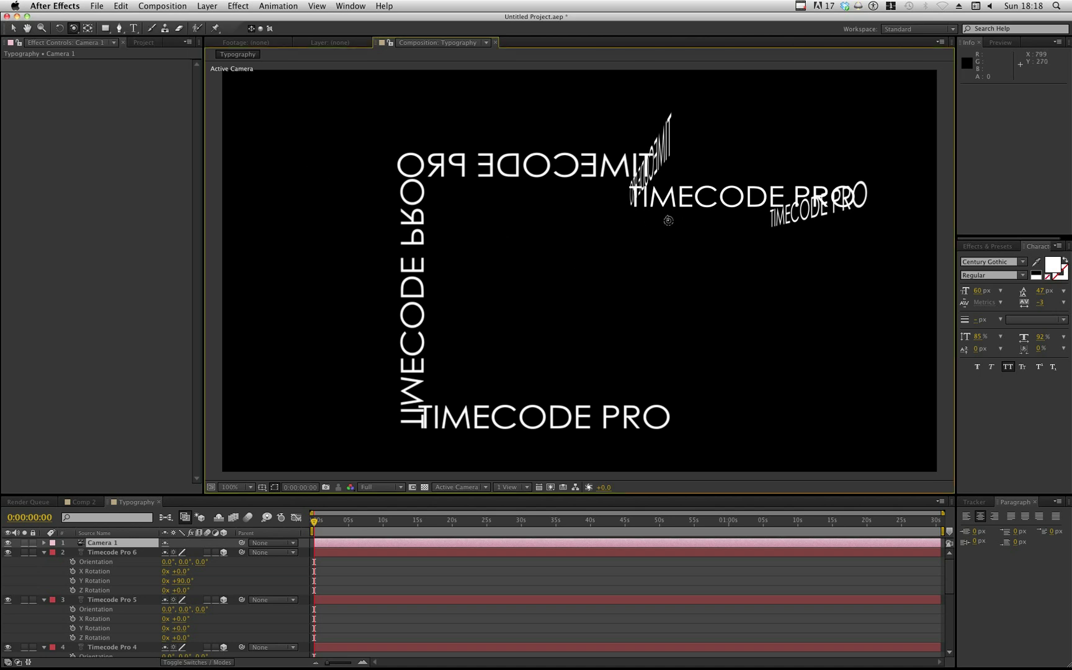
{"action": "left_click_drag", "start_coordinate": [680, 216], "coordinate": [529, 252]}
Step: Push the Timecode Pro layer 393 px in depth and raise it 30 px
{"action": "key", "text": "v"}
{"action": "left_click", "coordinate": [419, 232]}
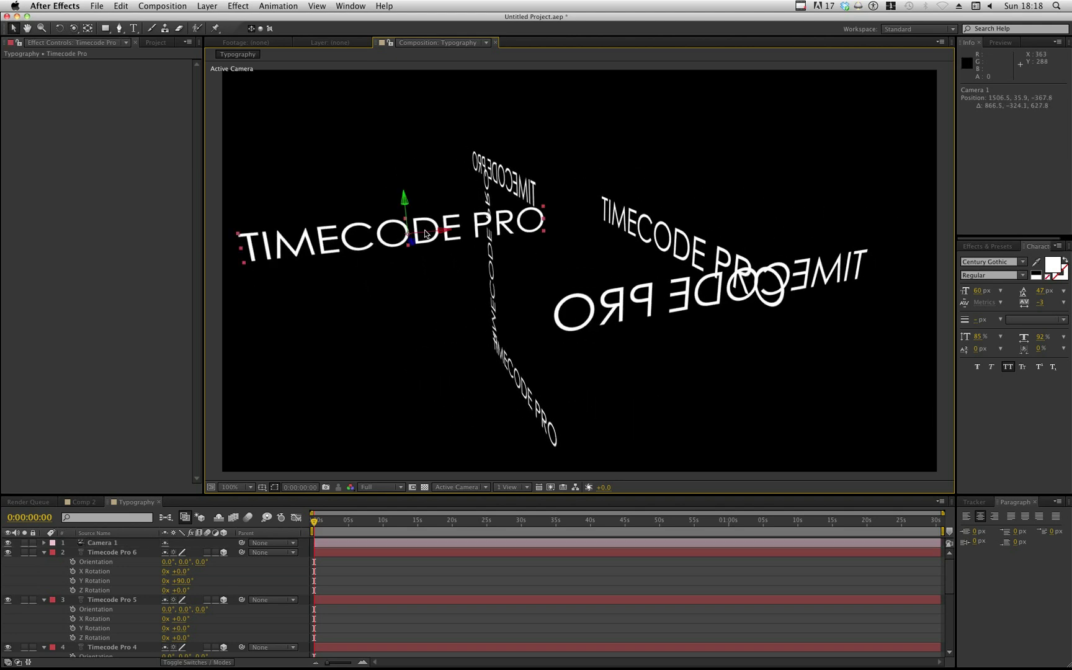
{"action": "left_click_drag", "start_coordinate": [445, 234], "coordinate": [659, 206]}
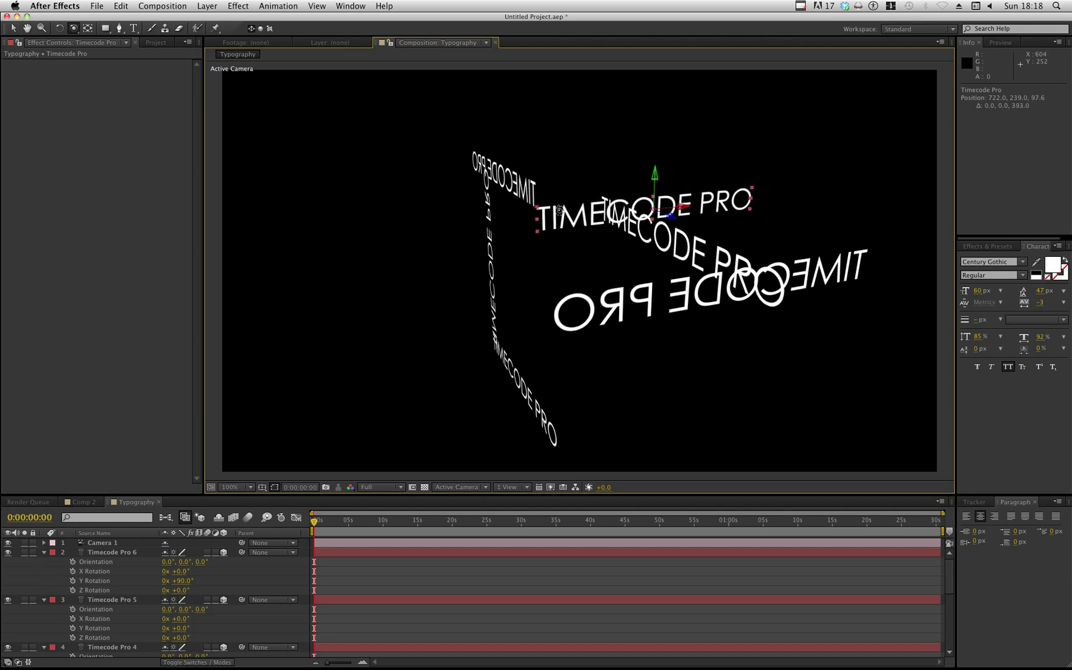
{"action": "left_click_drag", "start_coordinate": [562, 202], "coordinate": [672, 185]}
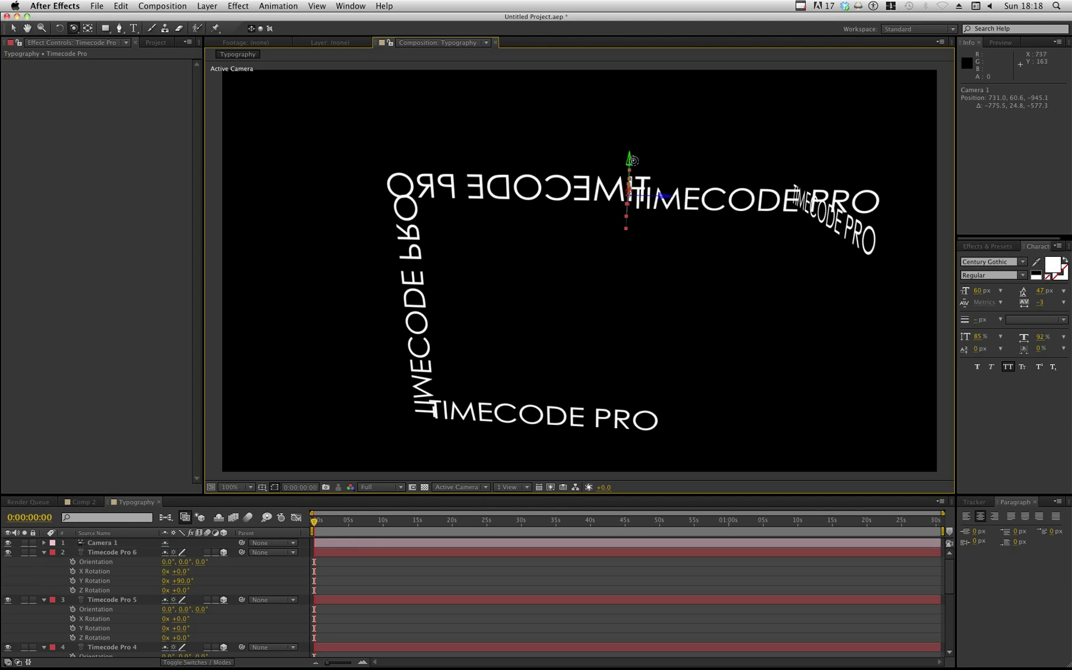
{"action": "left_click_drag", "start_coordinate": [631, 163], "coordinate": [752, 144]}
{"action": "key", "text": "c"}
{"action": "key", "text": "c"}
Step: Shift Timecode Pro 3 about 31 px along x, orbiting the camera to check
{"action": "key", "text": "v"}
{"action": "left_click", "coordinate": [626, 255]}
{"action": "key", "text": "v"}
{"action": "left_click_drag", "start_coordinate": [790, 179], "coordinate": [564, 240]}
{"action": "key", "text": "v"}
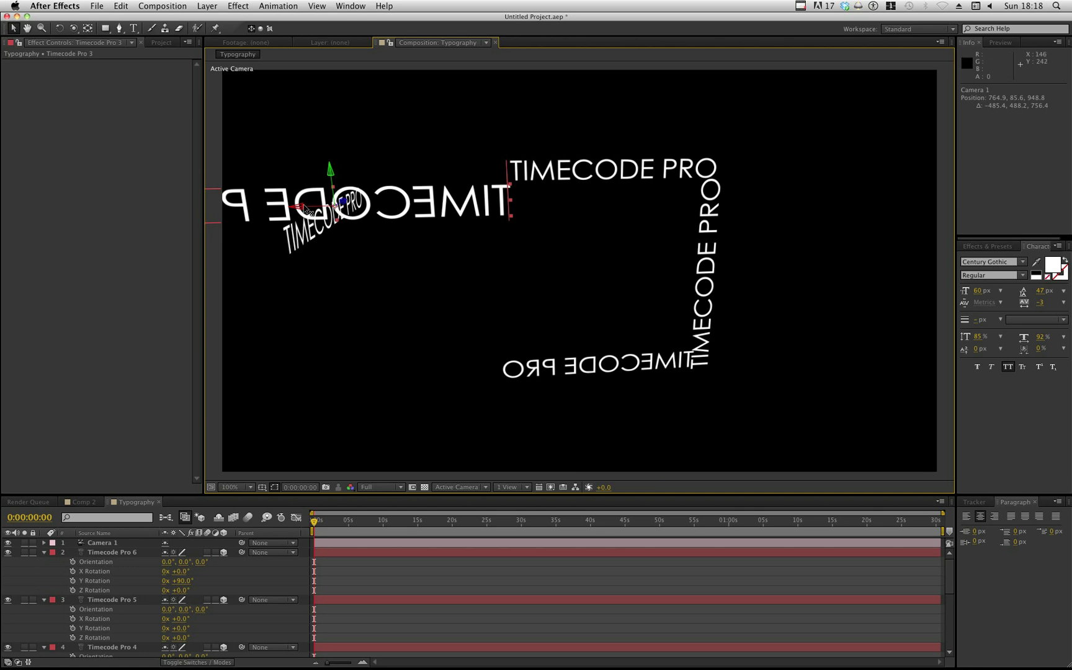
{"action": "left_click_drag", "start_coordinate": [304, 209], "coordinate": [300, 209]}
{"action": "left_click_drag", "start_coordinate": [468, 225], "coordinate": [706, 207]}
Step: Move Timecode Pro 6 right, raise it about 63 px, and push it to Z 74.6
{"action": "key", "text": "v"}
{"action": "left_click", "coordinate": [848, 220]}
{"action": "left_click", "coordinate": [909, 190]}
{"action": "left_click", "coordinate": [899, 223]}
{"action": "key", "text": "v"}
{"action": "key", "text": "c"}
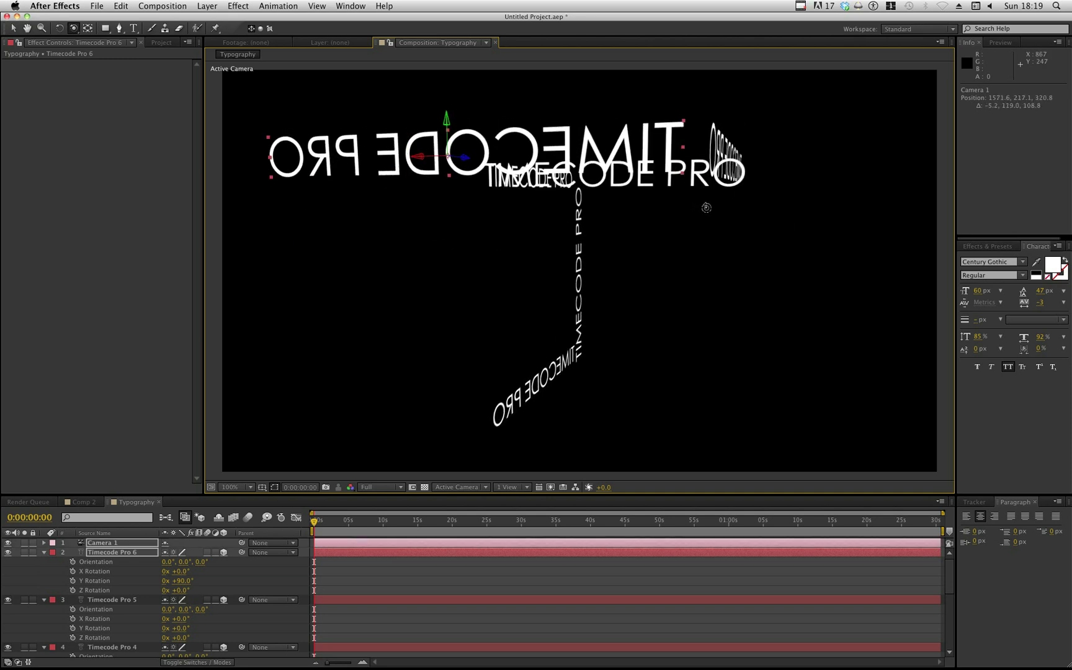
{"action": "key", "text": "v"}
{"action": "left_click_drag", "start_coordinate": [420, 163], "coordinate": [428, 163]}
{"action": "key", "text": "c"}
{"action": "left_click_drag", "start_coordinate": [483, 190], "coordinate": [744, 182]}
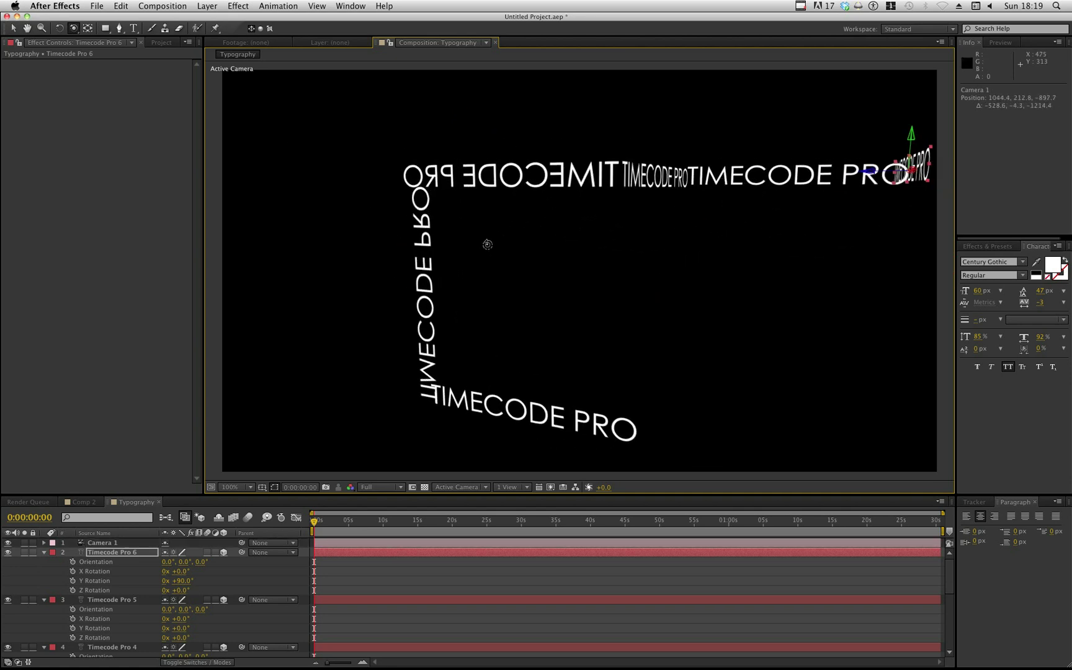
Step: Push the edge-on Timecode Pro 2 layer about 23 px deeper along Z
{"action": "left_click_drag", "start_coordinate": [486, 242], "coordinate": [732, 227]}
{"action": "key", "text": "v"}
{"action": "left_click", "coordinate": [624, 286]}
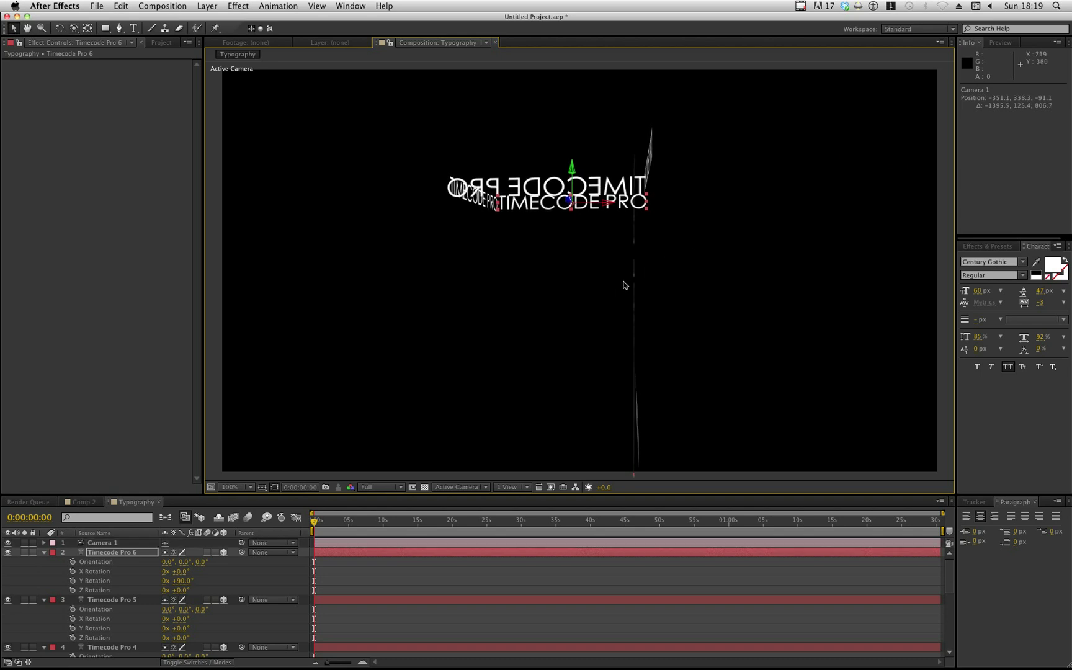
{"action": "left_click", "coordinate": [632, 286]}
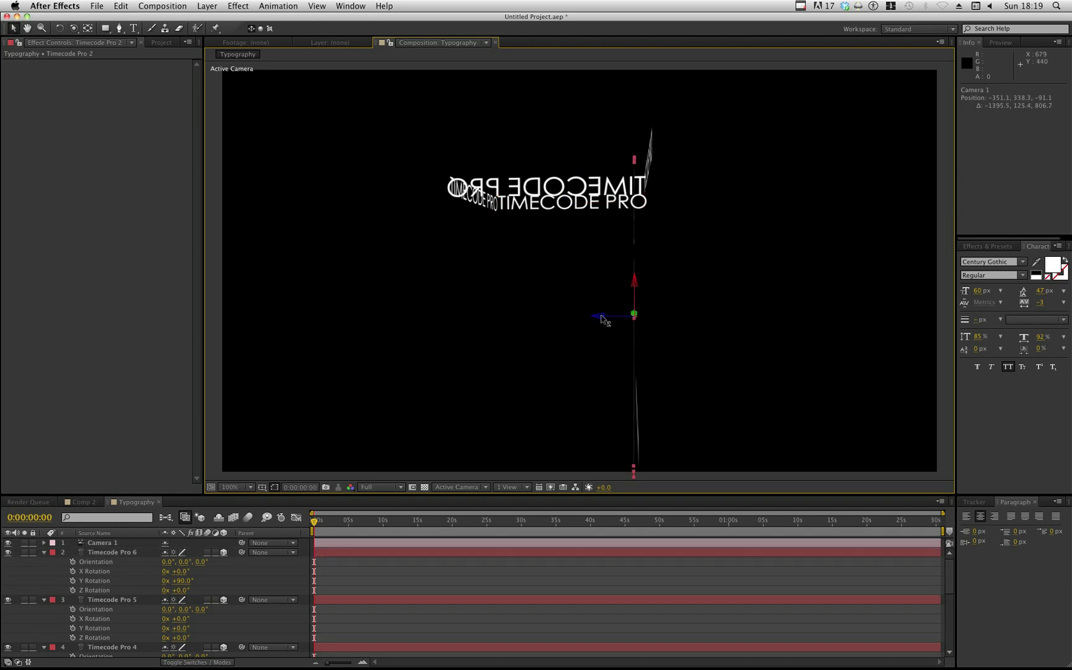
{"action": "left_click_drag", "start_coordinate": [602, 319], "coordinate": [610, 319]}
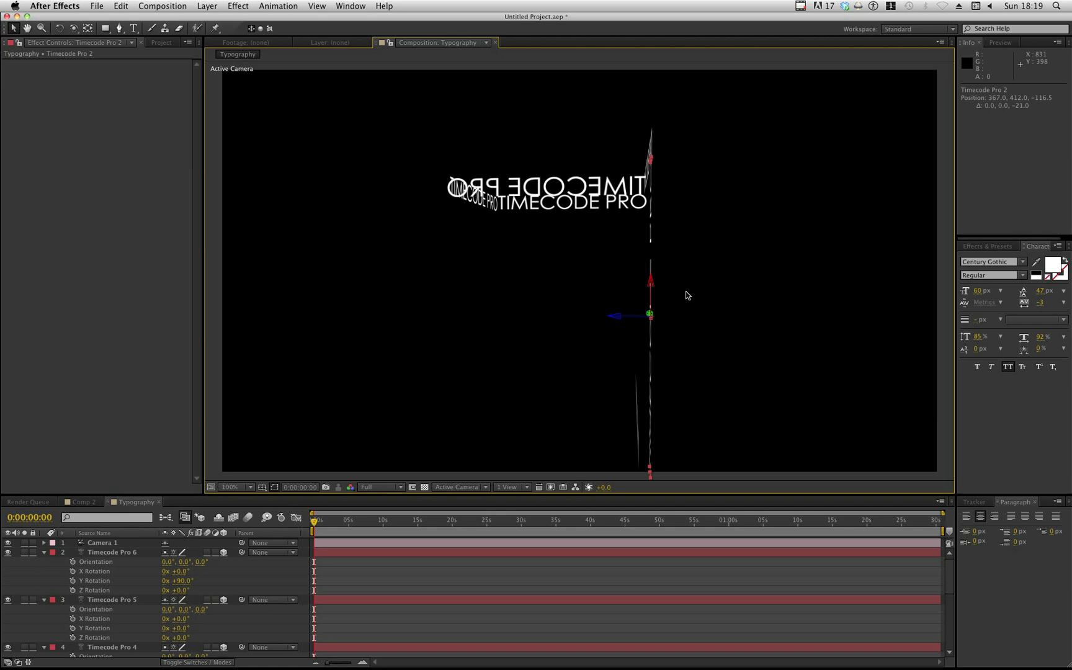
Step: Lower Timecode Pro 5 to 601, 601, -102.1 and orbit the camera to check the layout
{"action": "left_click_drag", "start_coordinate": [714, 290], "coordinate": [556, 268]}
{"action": "key", "text": "c"}
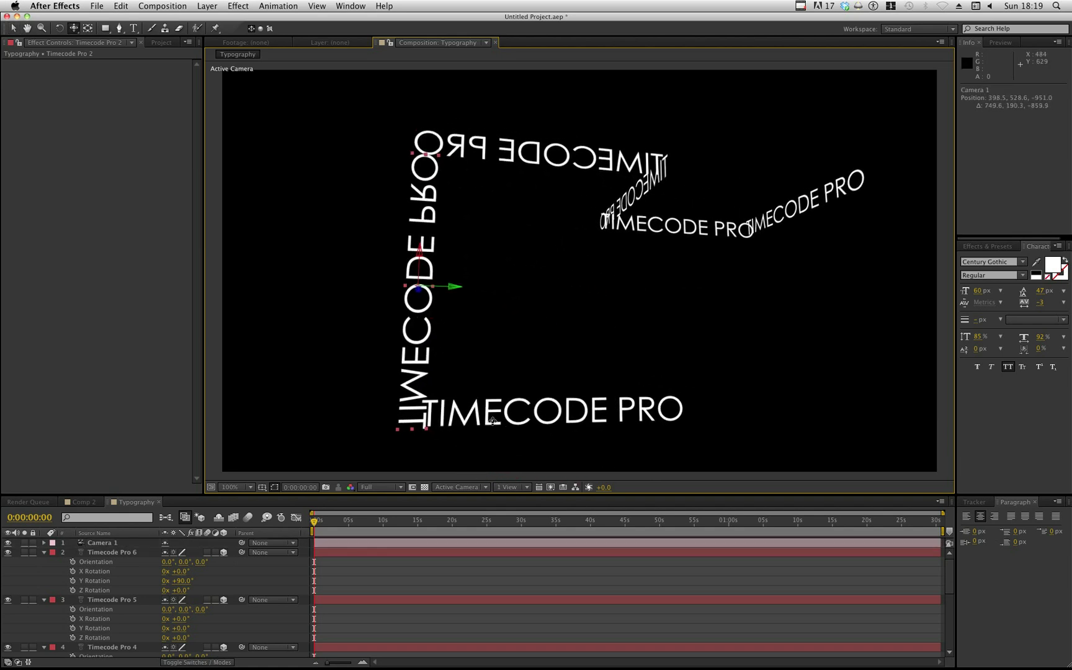
{"action": "left_click", "coordinate": [494, 420]}
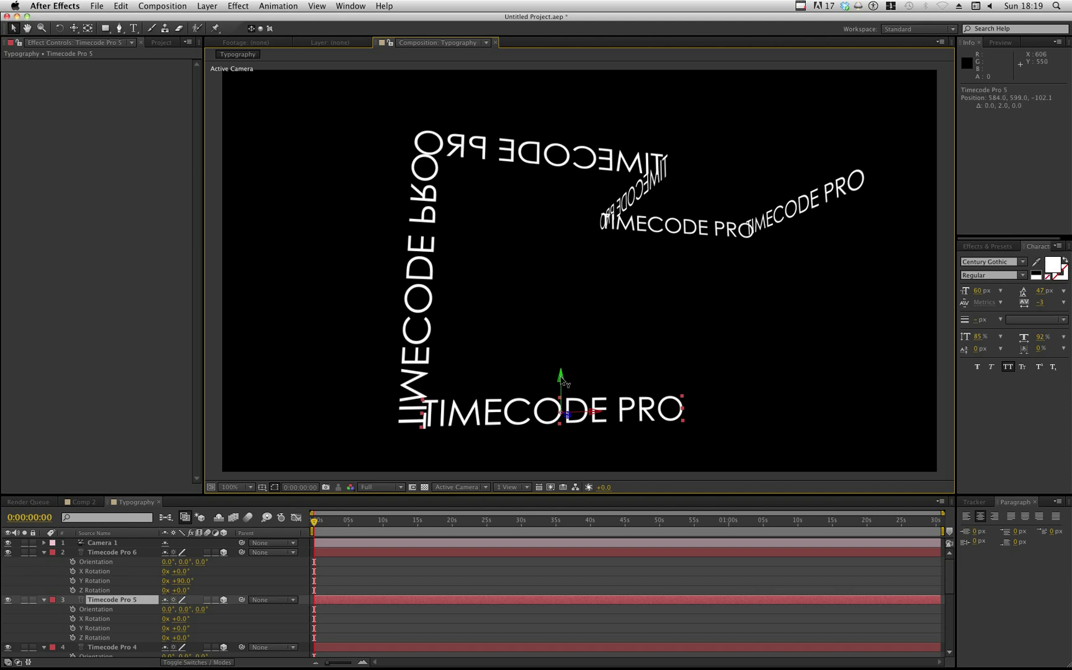
{"action": "mouse_move", "coordinate": [562, 379]}
{"action": "left_mouse_down"}
{"action": "mouse_move", "coordinate": [600, 415]}
{"action": "mouse_move", "coordinate": [574, 383]}
{"action": "left_mouse_up"}
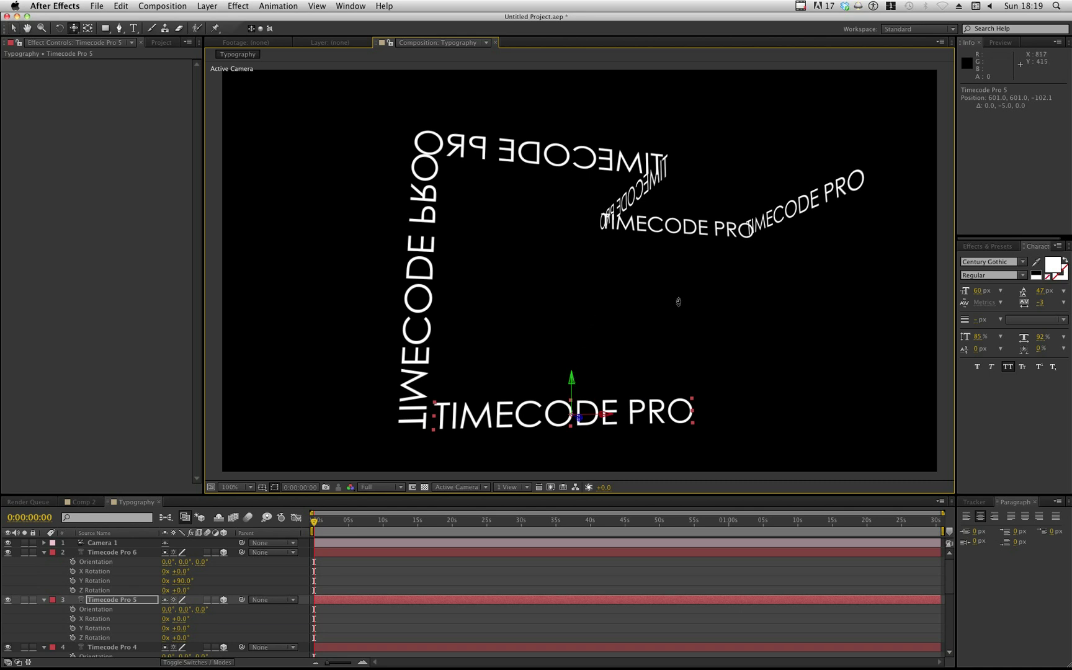
{"action": "left_click_drag", "start_coordinate": [673, 303], "coordinate": [717, 371]}
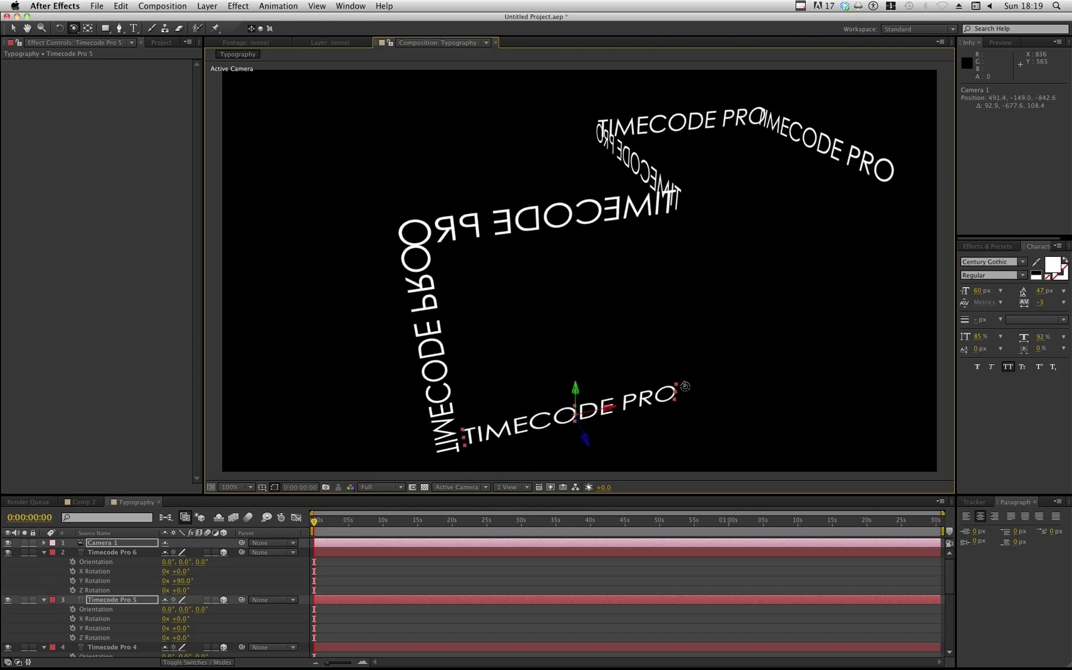
{"action": "left_click_drag", "start_coordinate": [685, 386], "coordinate": [716, 319]}
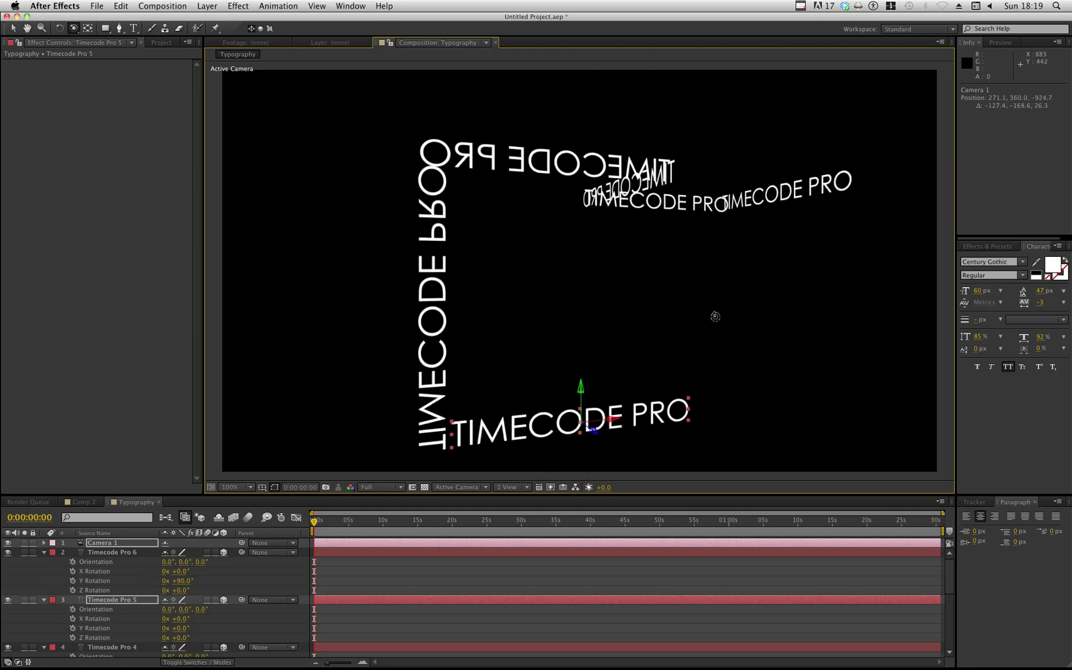
Step: Delete Camera 1 and add a new null object layer, Null 3
{"action": "left_click", "coordinate": [109, 545]}
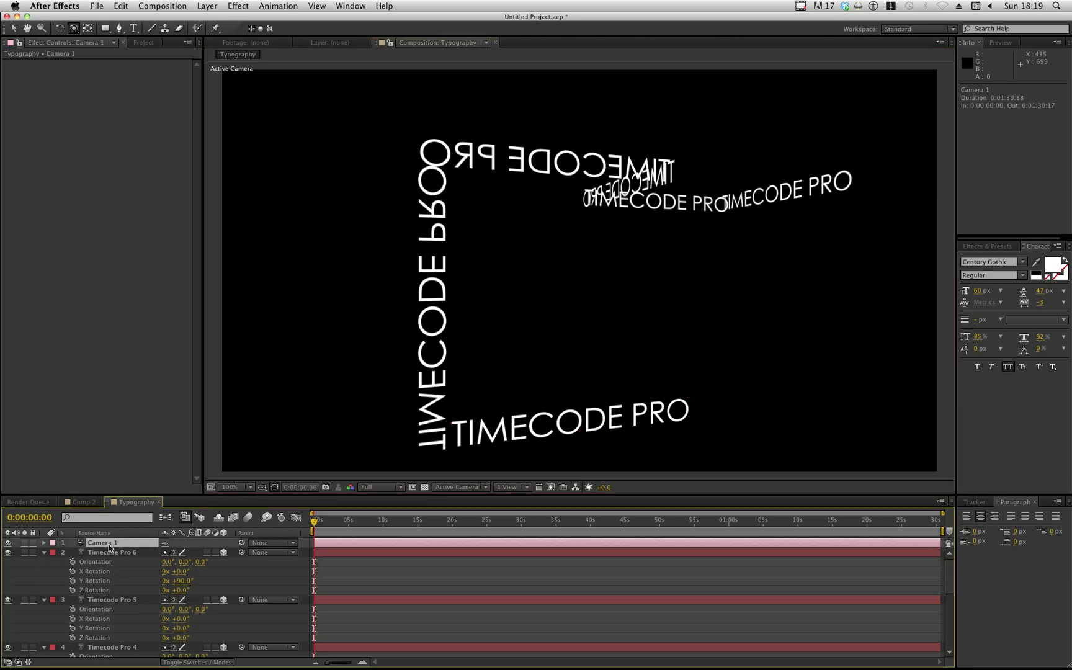
{"action": "key", "text": "Delete"}
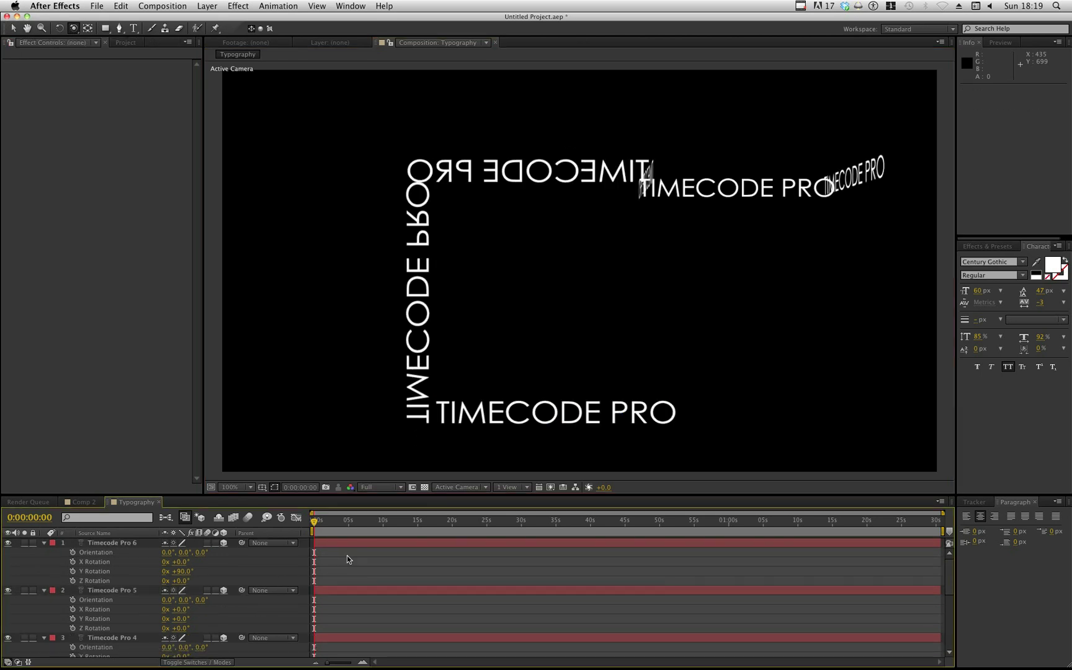
{"action": "left_click", "coordinate": [213, 6]}
{"action": "mouse_move", "coordinate": [218, 20]}
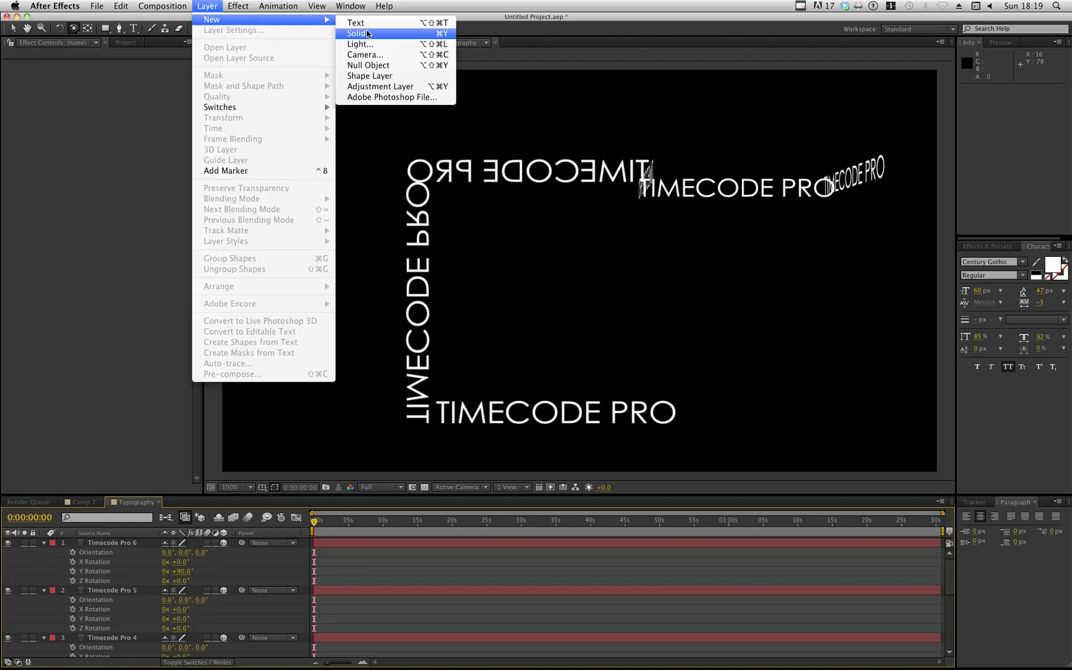
{"action": "left_click", "coordinate": [373, 65]}
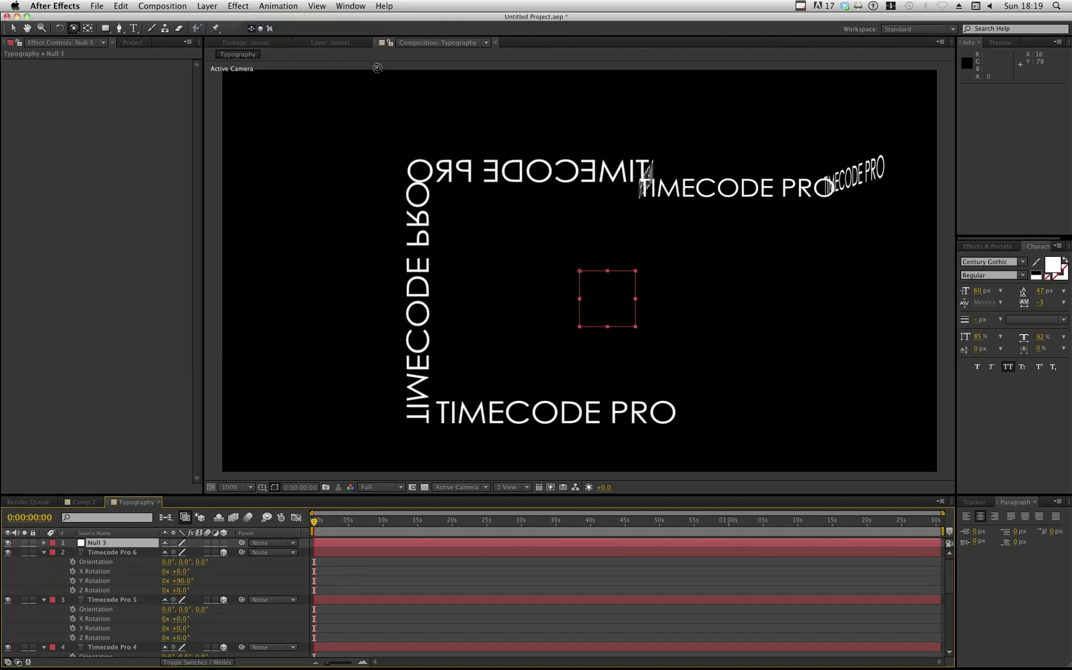
Step: Search Effects & Presets for 'sure' and apply Sure Target to Null 3
{"action": "left_click", "coordinate": [987, 246]}
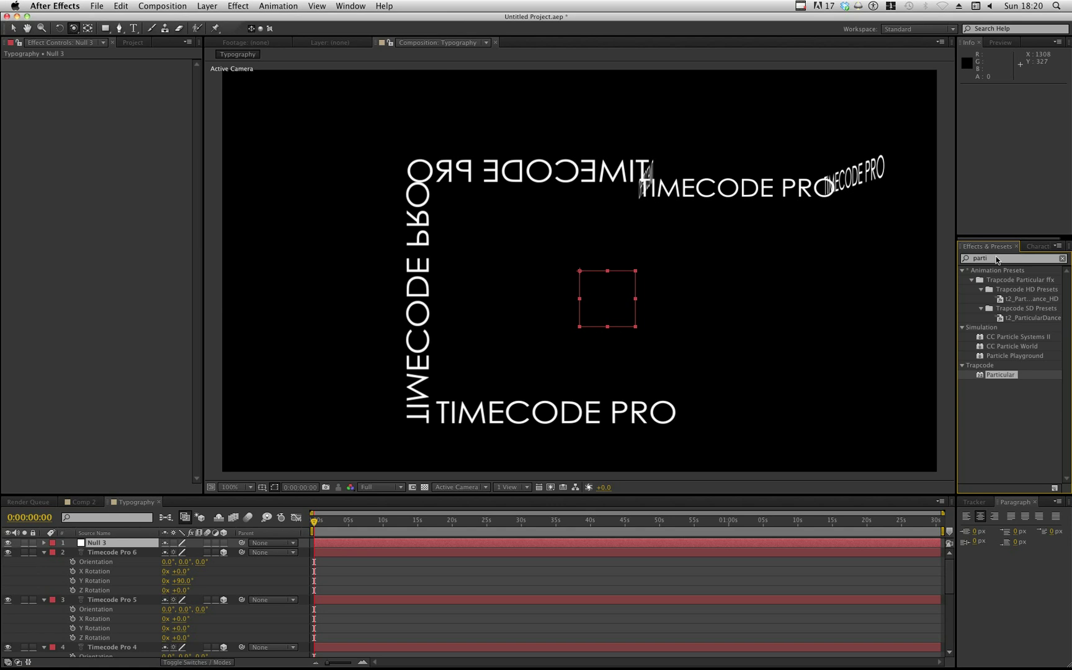
{"action": "left_click", "coordinate": [996, 258]}
{"action": "key", "text": "BackSpace"}
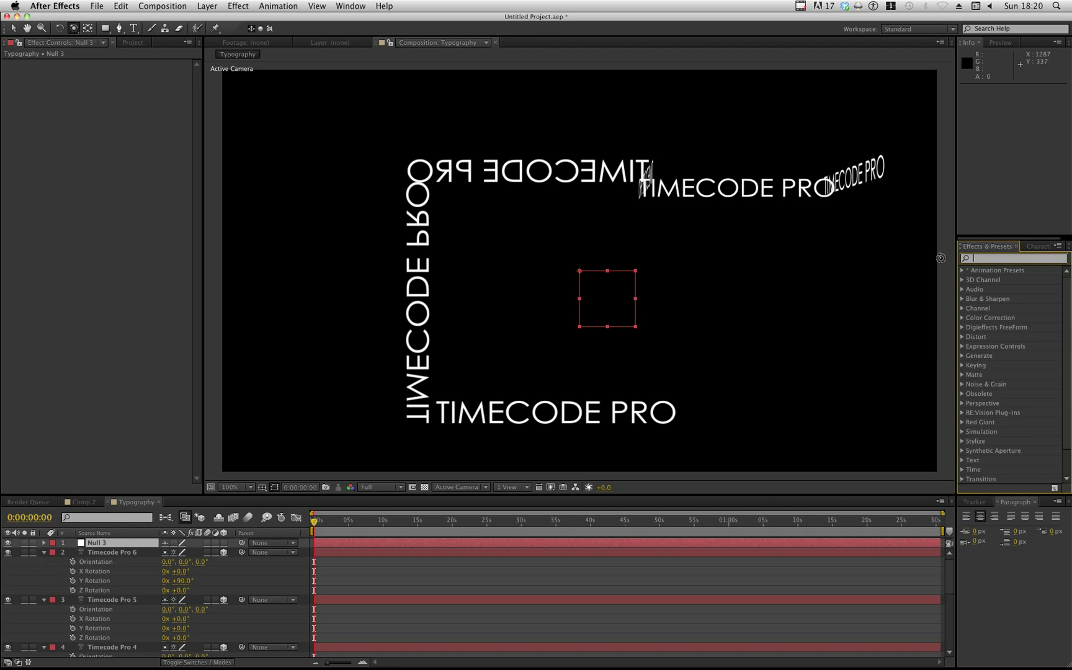
{"action": "type", "text": "sure t"}
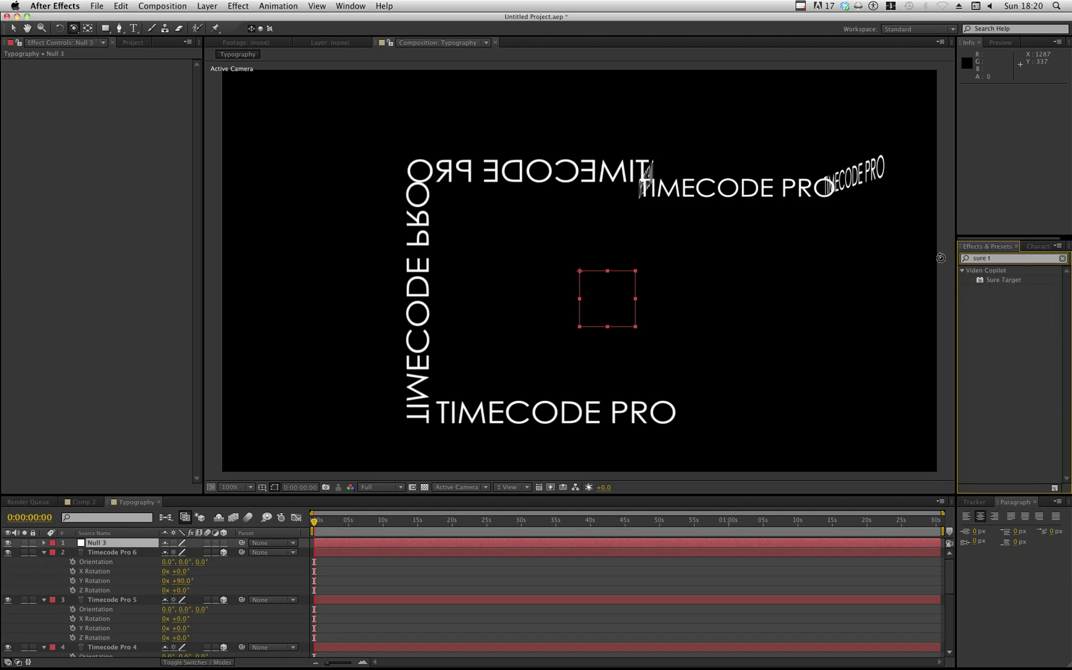
{"action": "left_click_drag", "start_coordinate": [1010, 284], "coordinate": [613, 300]}
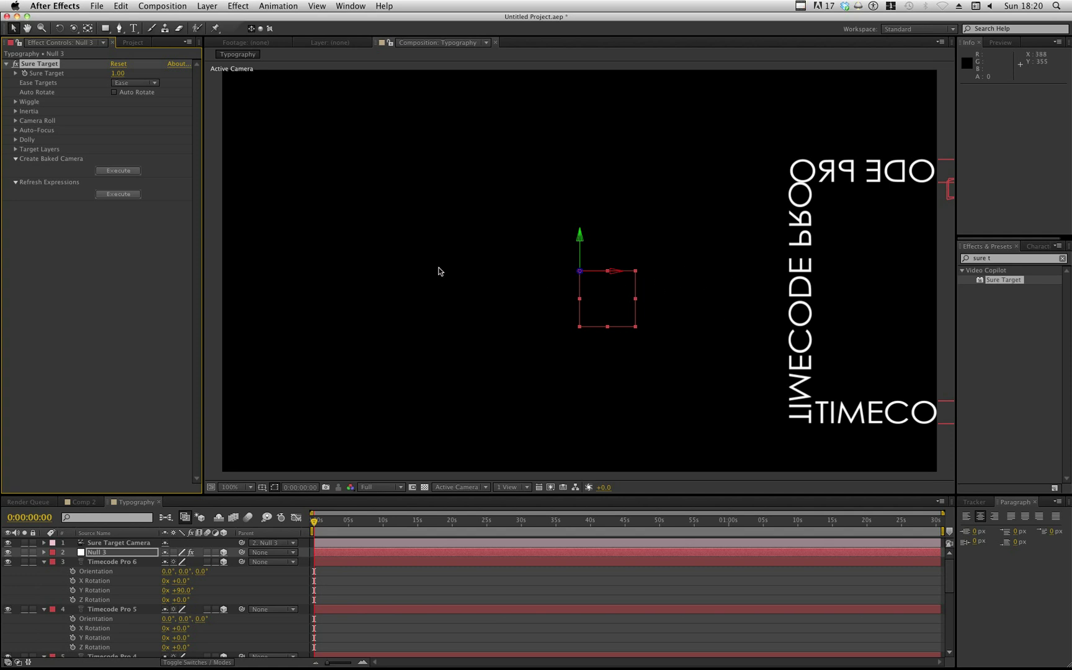
Step: Collapse the properties of the six Timecode Pro layers in the timeline
{"action": "left_click", "coordinate": [43, 562]}
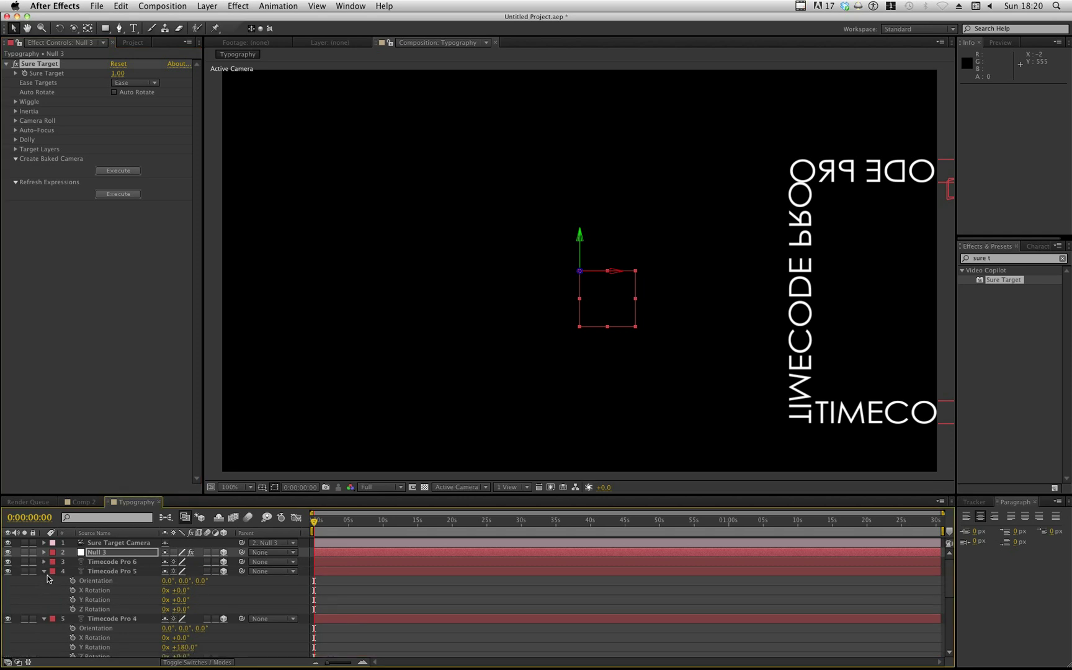
{"action": "left_click", "coordinate": [46, 572]}
{"action": "left_click", "coordinate": [45, 581]}
{"action": "left_click", "coordinate": [44, 591]}
{"action": "left_click", "coordinate": [45, 600]}
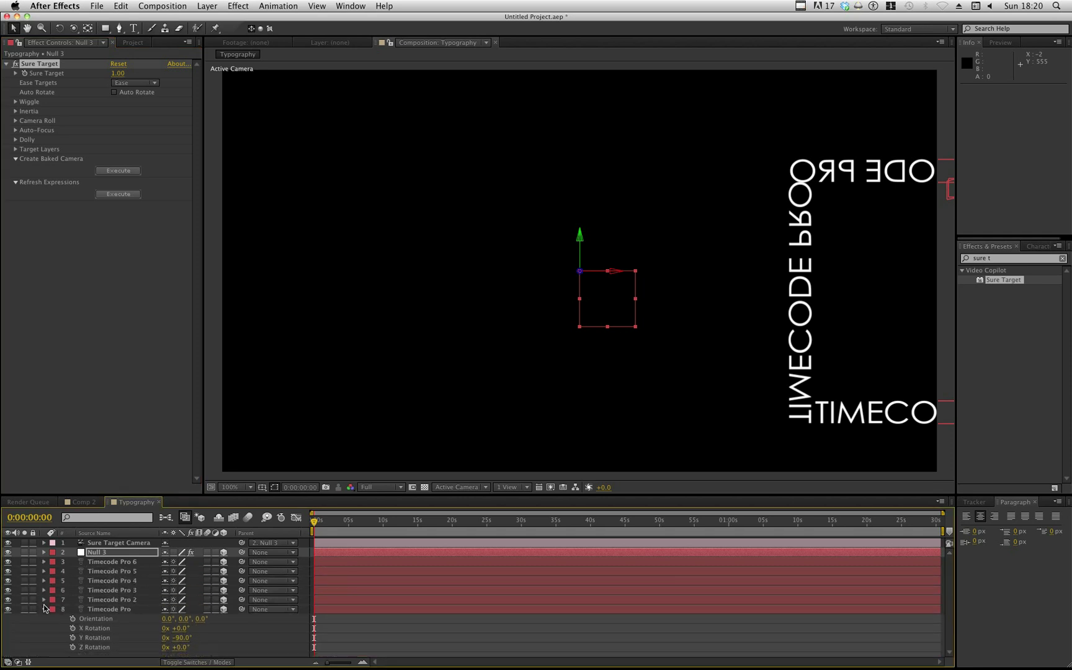
{"action": "left_click", "coordinate": [45, 609]}
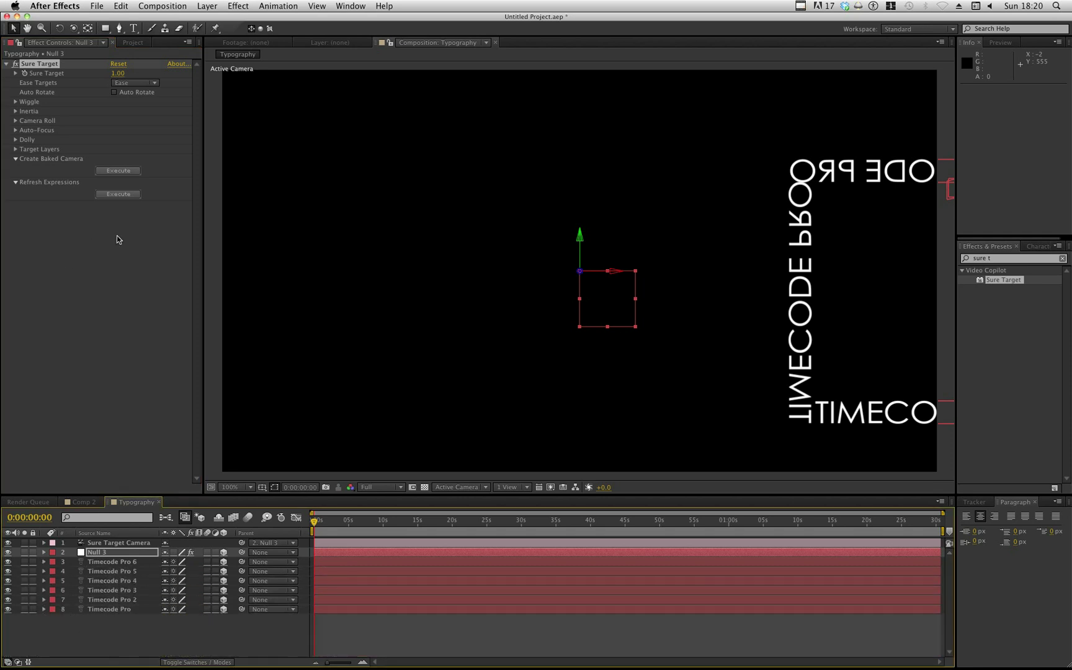
Step: Expand Null 3's Sure Target Target Layers, showing ten slots set to None
{"action": "left_click", "coordinate": [38, 65]}
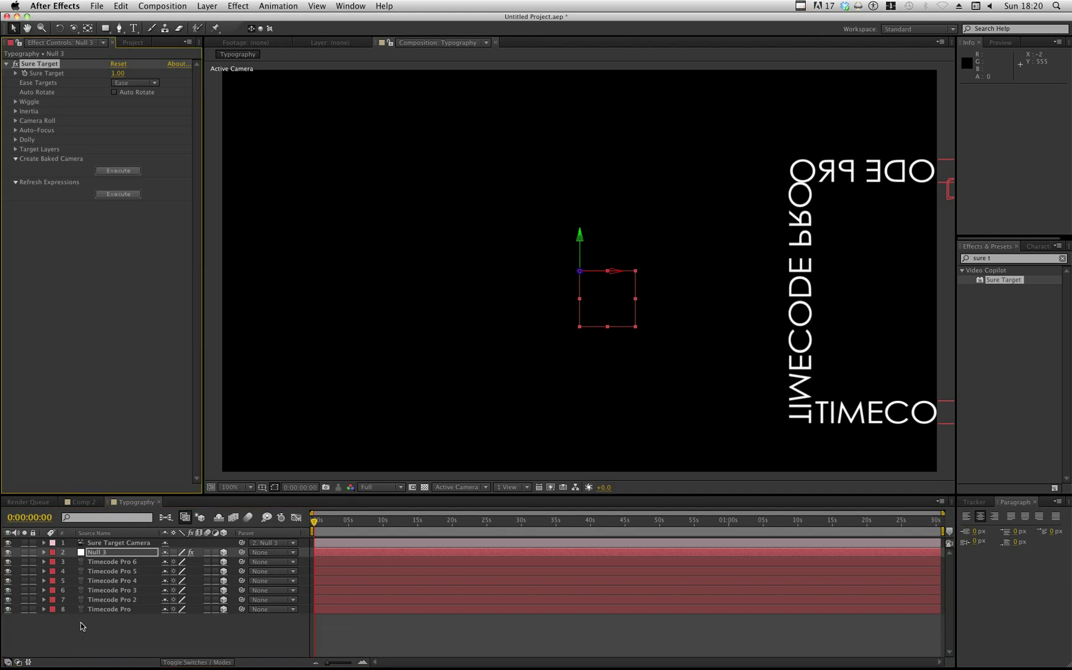
{"action": "left_click", "coordinate": [99, 554]}
{"action": "left_click", "coordinate": [39, 65]}
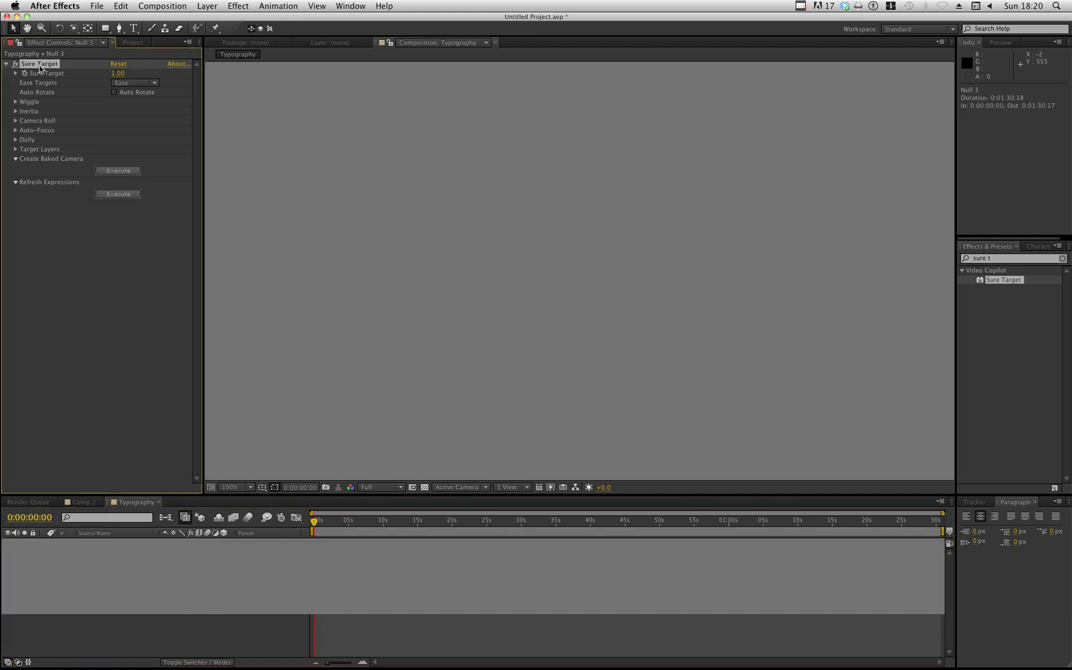
{"action": "left_click", "coordinate": [15, 150]}
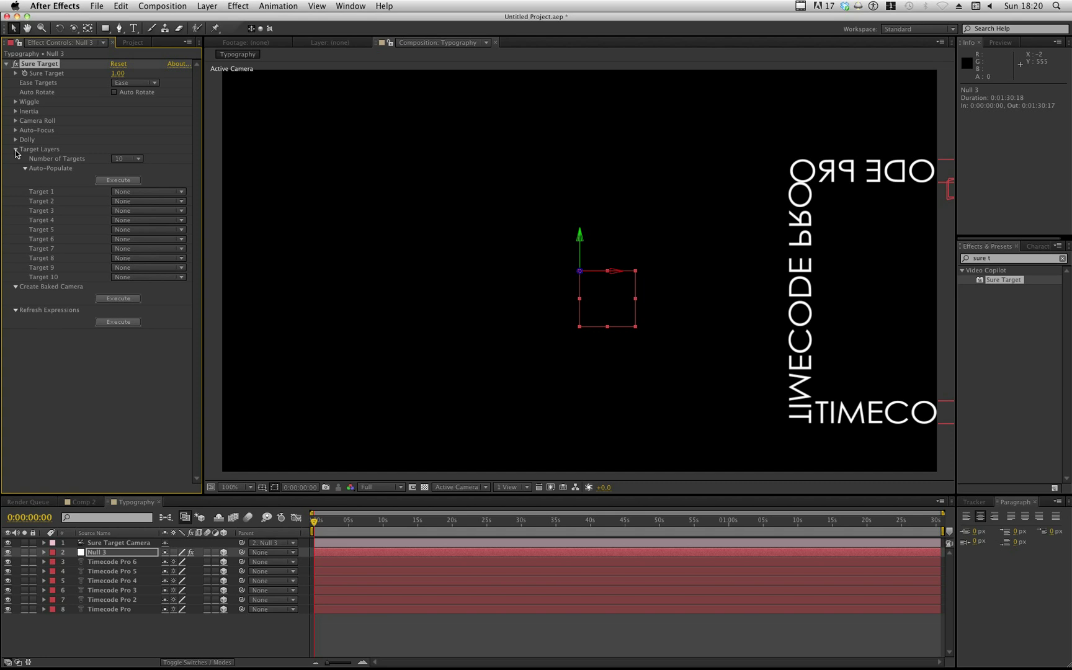
Step: Pick Timecode Pro 6, 5, 4, 3, 2 and Timecode Pro in the Target 1–6 dropdowns, in that order
{"action": "left_click", "coordinate": [131, 193]}
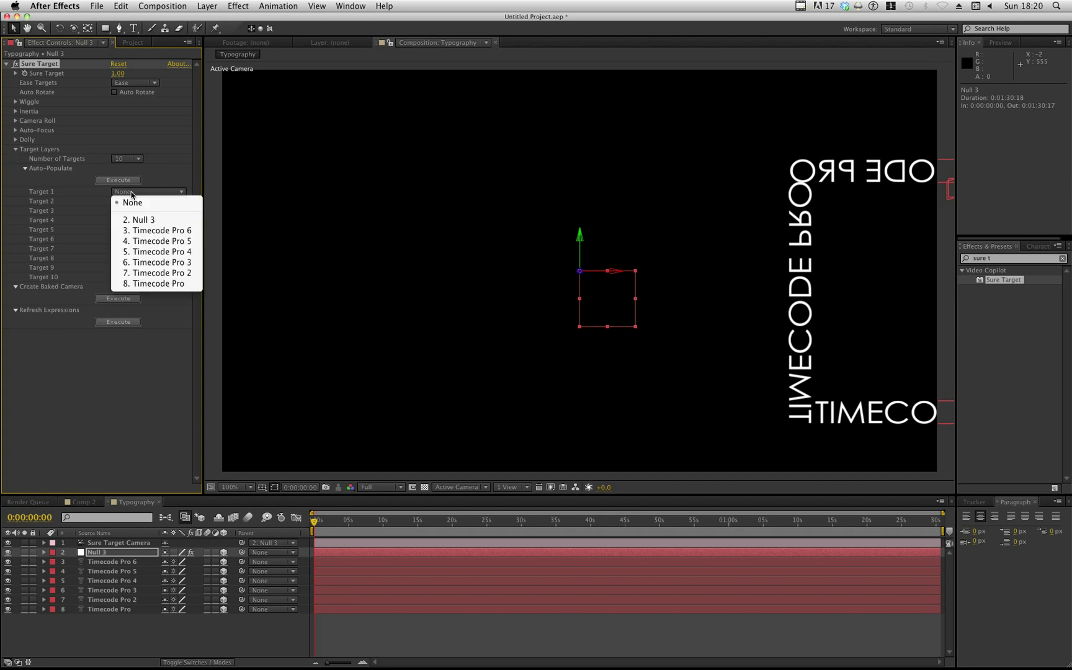
{"action": "left_click", "coordinate": [172, 233]}
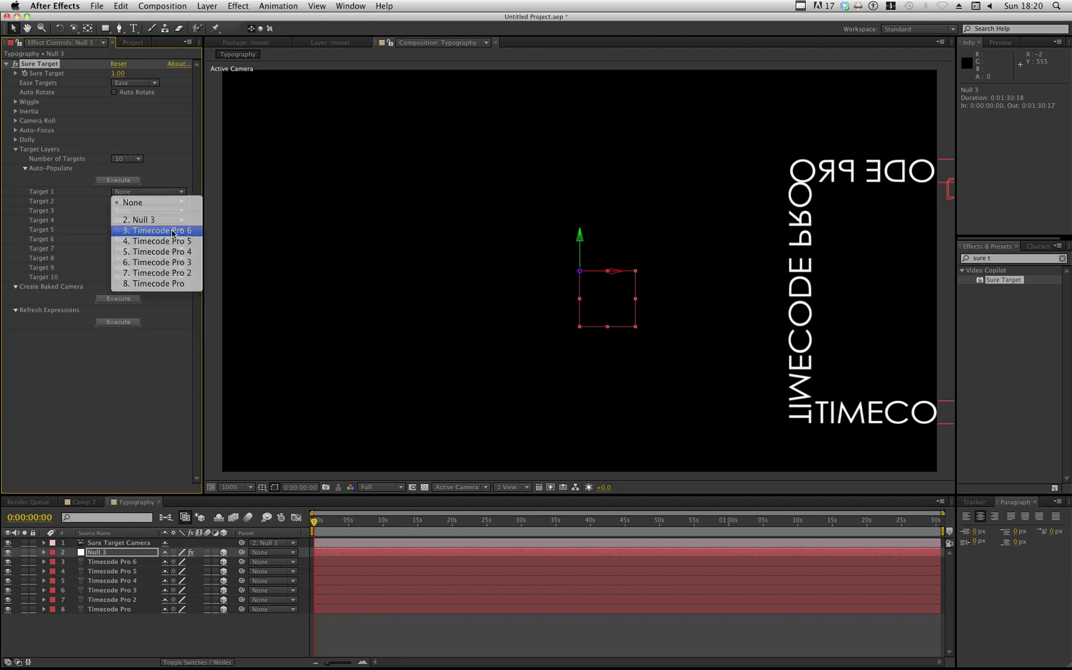
{"action": "left_click", "coordinate": [152, 201]}
{"action": "left_click", "coordinate": [172, 250]}
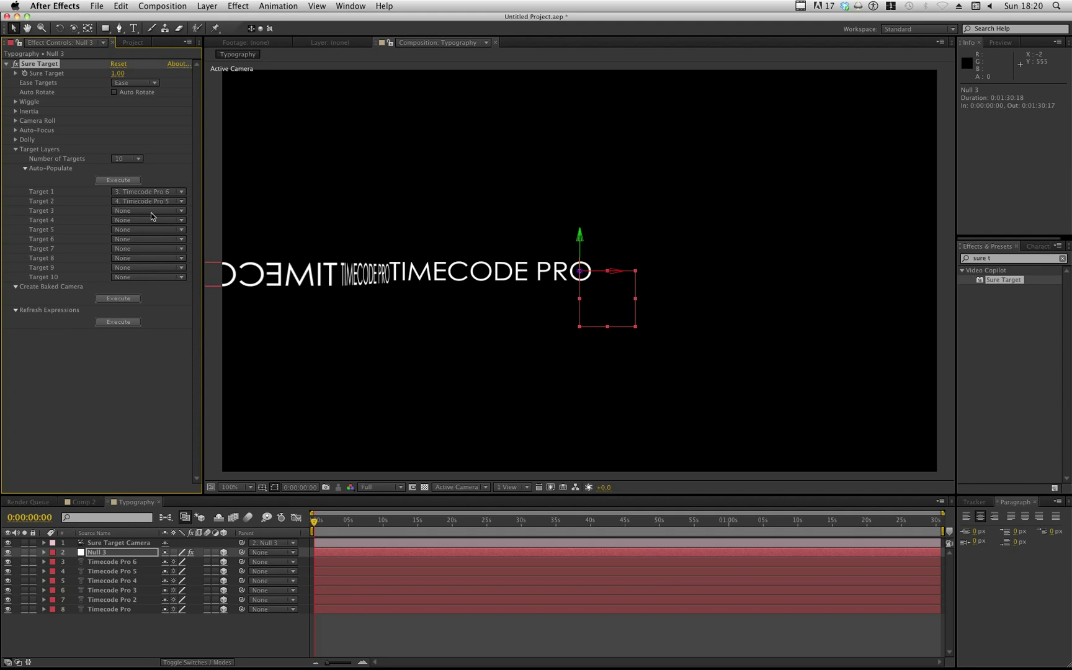
{"action": "left_click", "coordinate": [151, 211]}
{"action": "left_click", "coordinate": [155, 270]}
{"action": "left_click", "coordinate": [147, 221]}
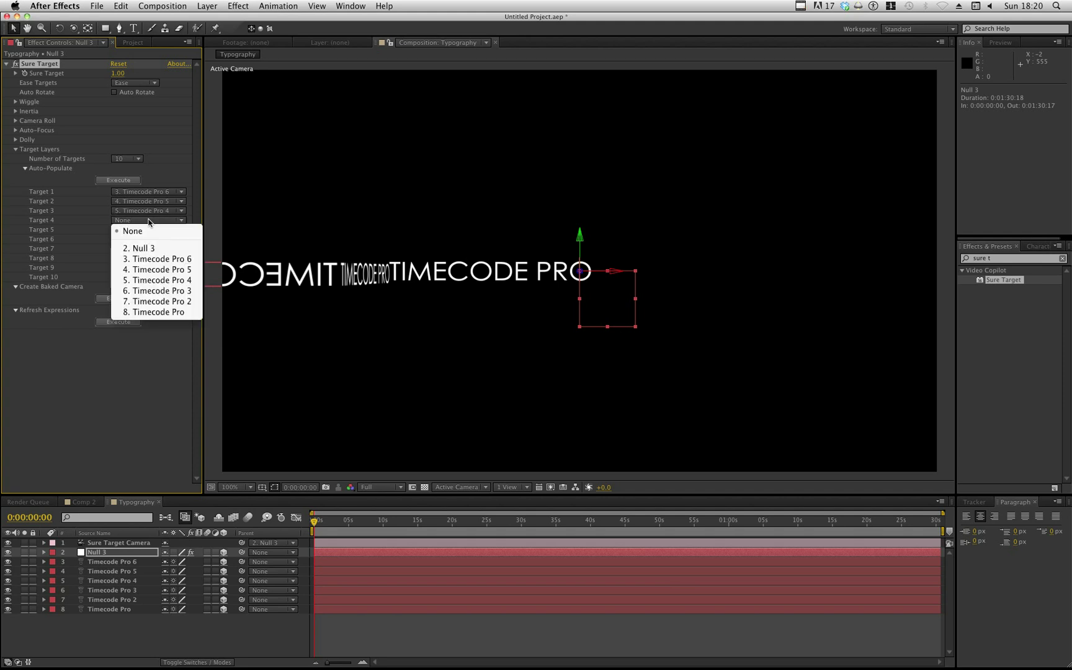
{"action": "left_click", "coordinate": [174, 294]}
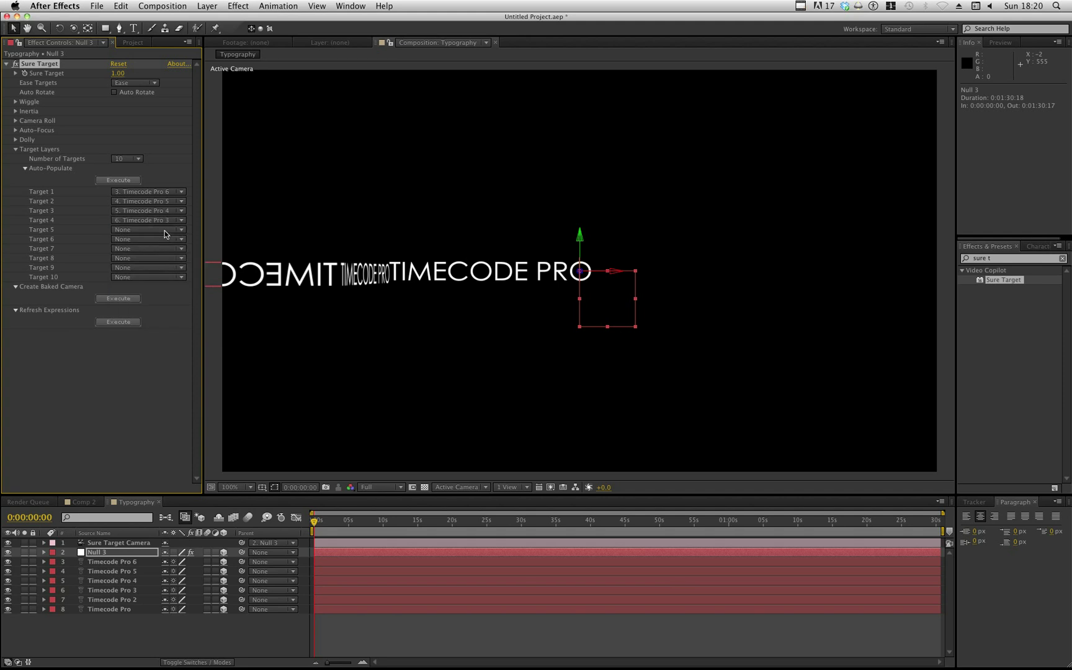
{"action": "left_click", "coordinate": [164, 230]}
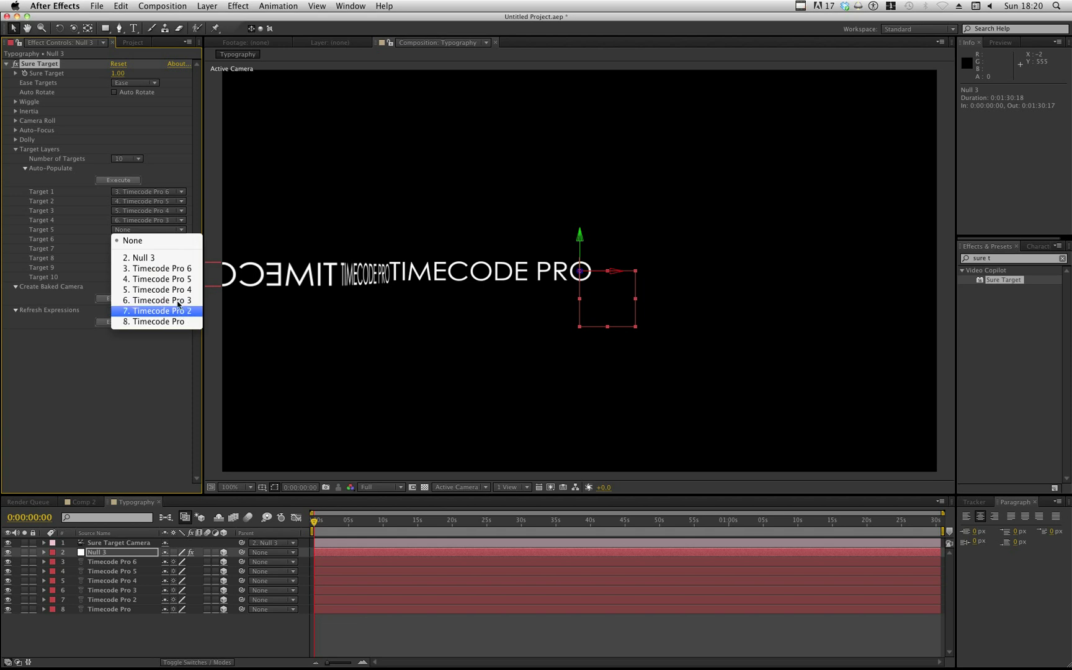
{"action": "left_click", "coordinate": [165, 311]}
{"action": "left_click", "coordinate": [150, 239]}
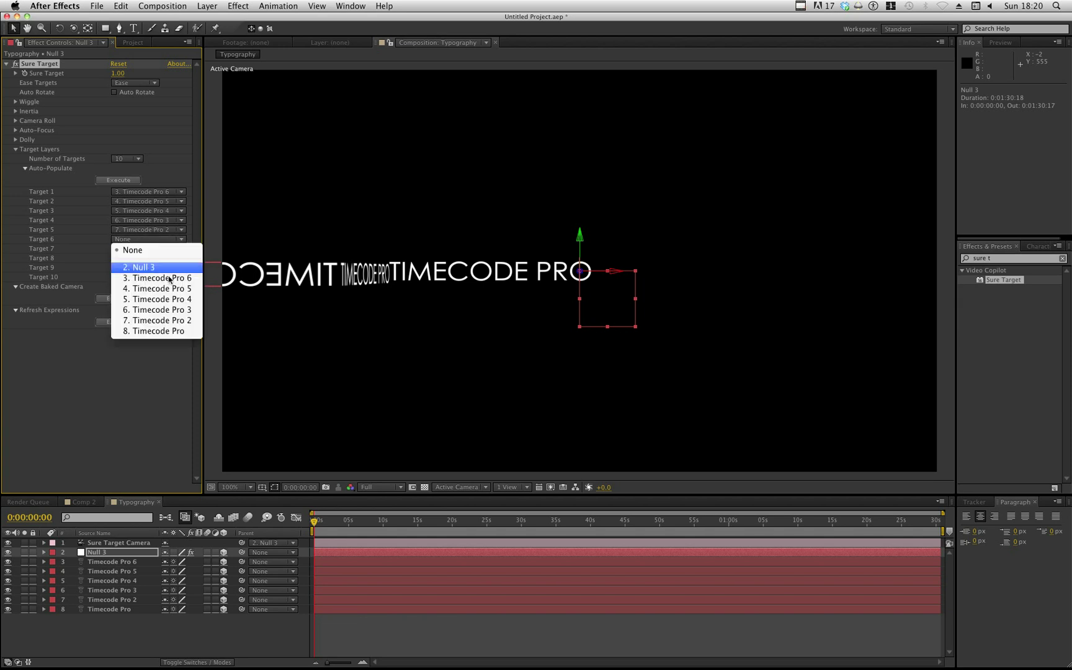
{"action": "left_click", "coordinate": [175, 332]}
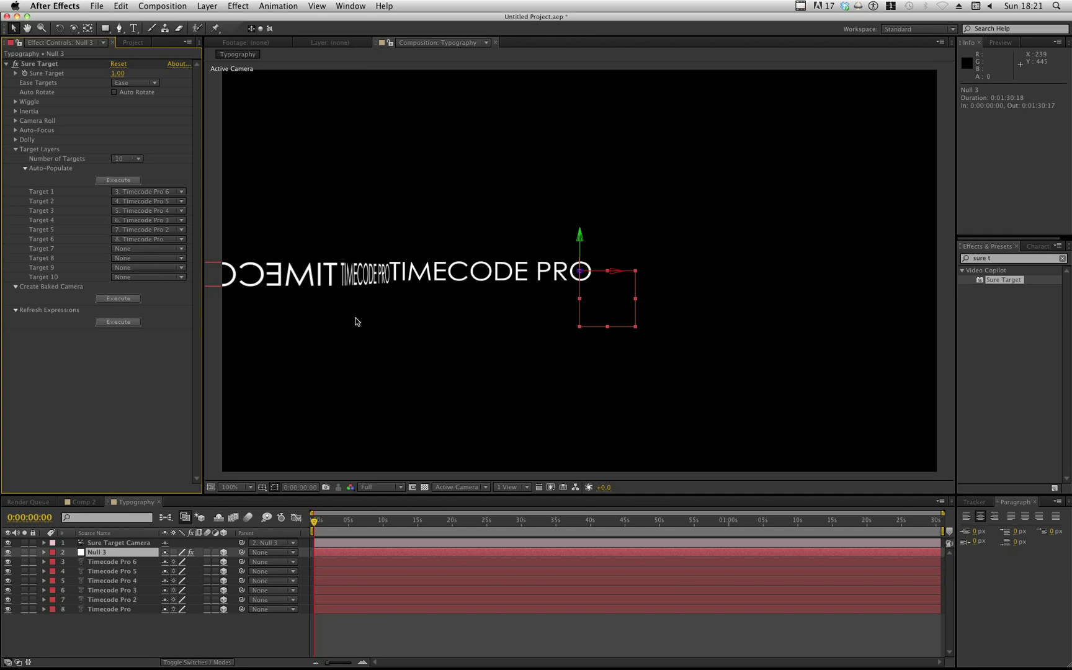
Step: Scrub Null 3's Sure Target value up to 2.00 to frame the second text
{"action": "left_click", "coordinate": [107, 552]}
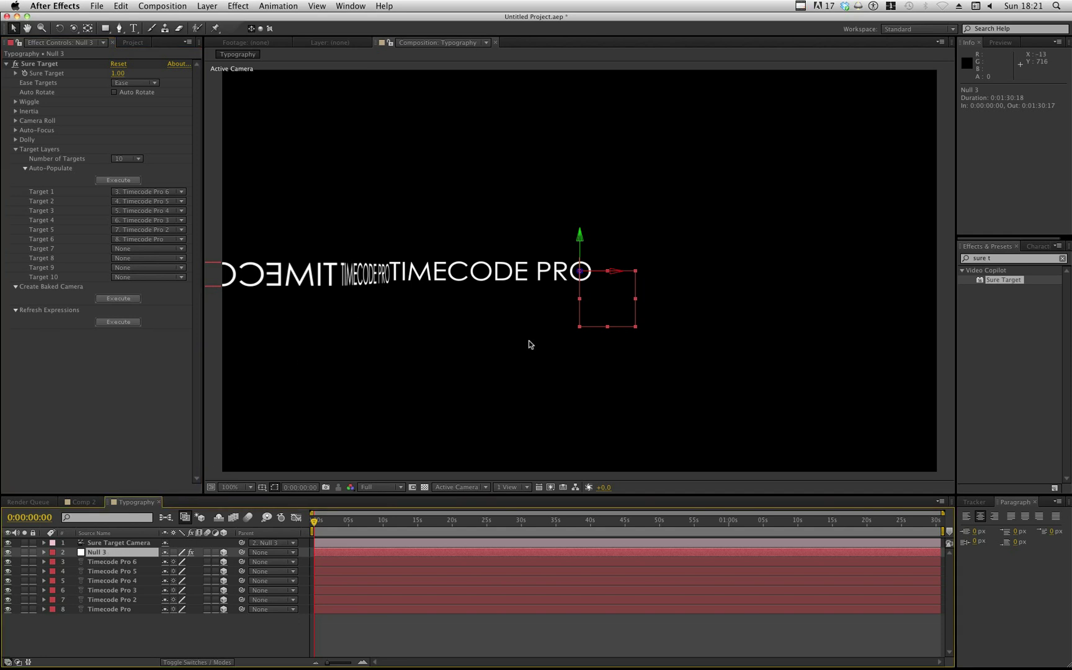
{"action": "left_click", "coordinate": [107, 551]}
{"action": "left_click", "coordinate": [44, 79]}
{"action": "mouse_move", "coordinate": [128, 75]}
{"action": "left_mouse_down"}
{"action": "mouse_move", "coordinate": [196, 75]}
{"action": "mouse_move", "coordinate": [128, 80]}
{"action": "left_mouse_up"}
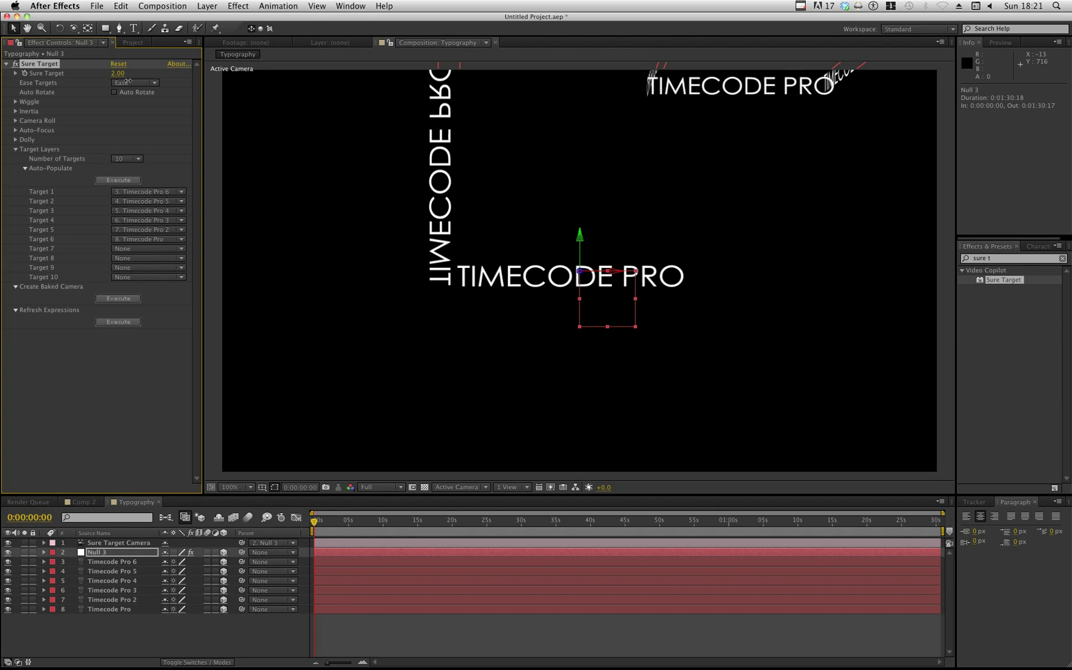
Step: Set Target 1 to Timecode Pro 5 and Target 2 to Timecode Pro 2
{"action": "left_click", "coordinate": [502, 266]}
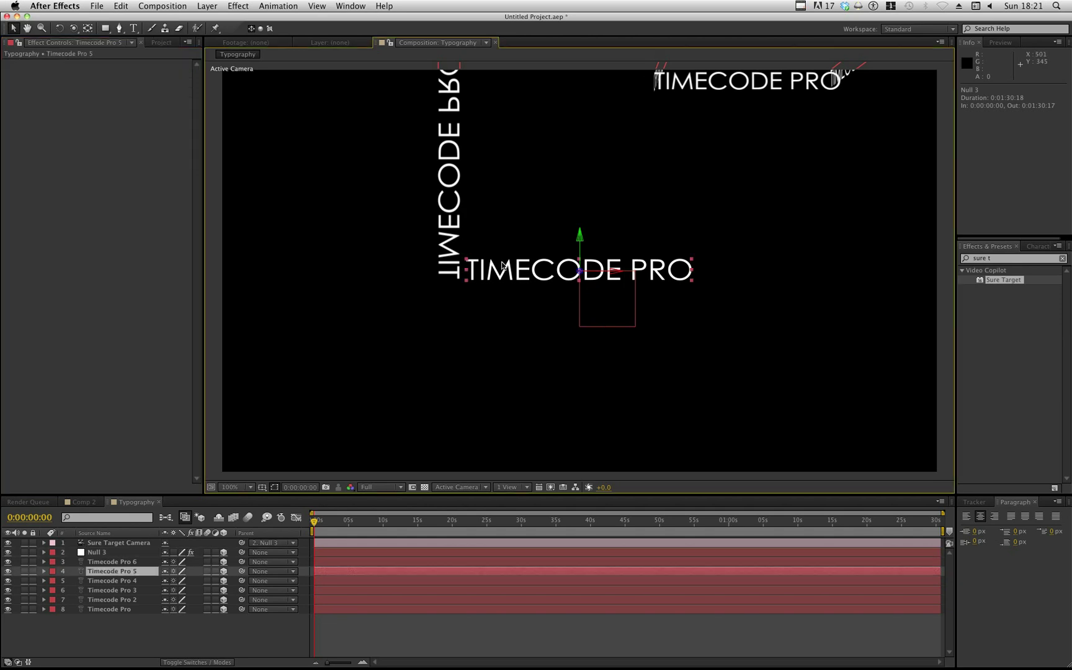
{"action": "left_click", "coordinate": [102, 553]}
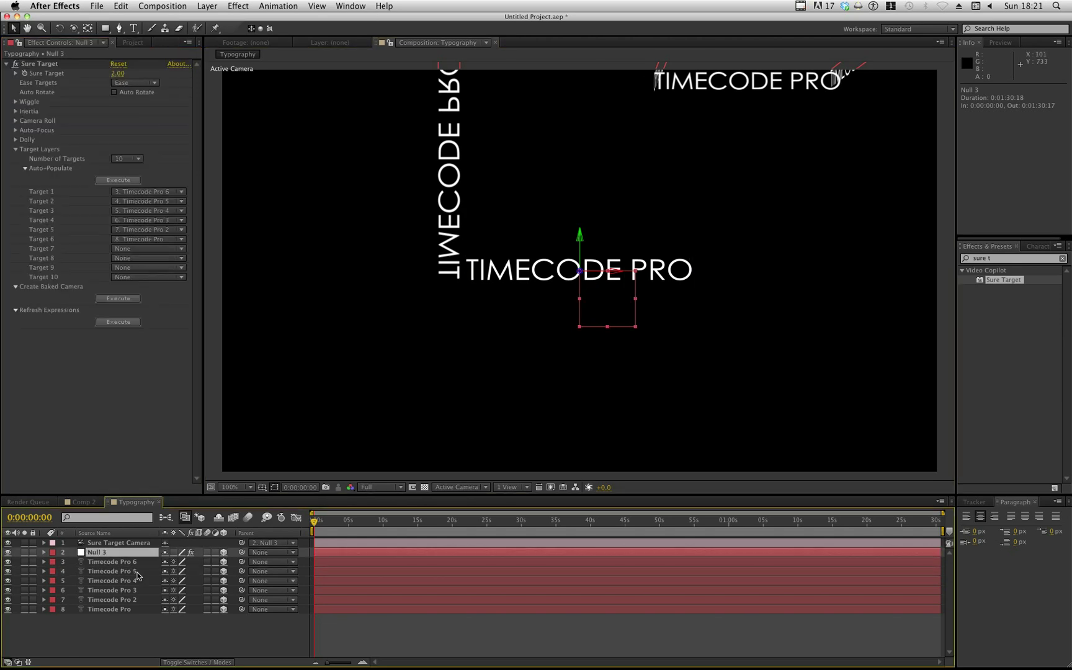
{"action": "left_click", "coordinate": [147, 194]}
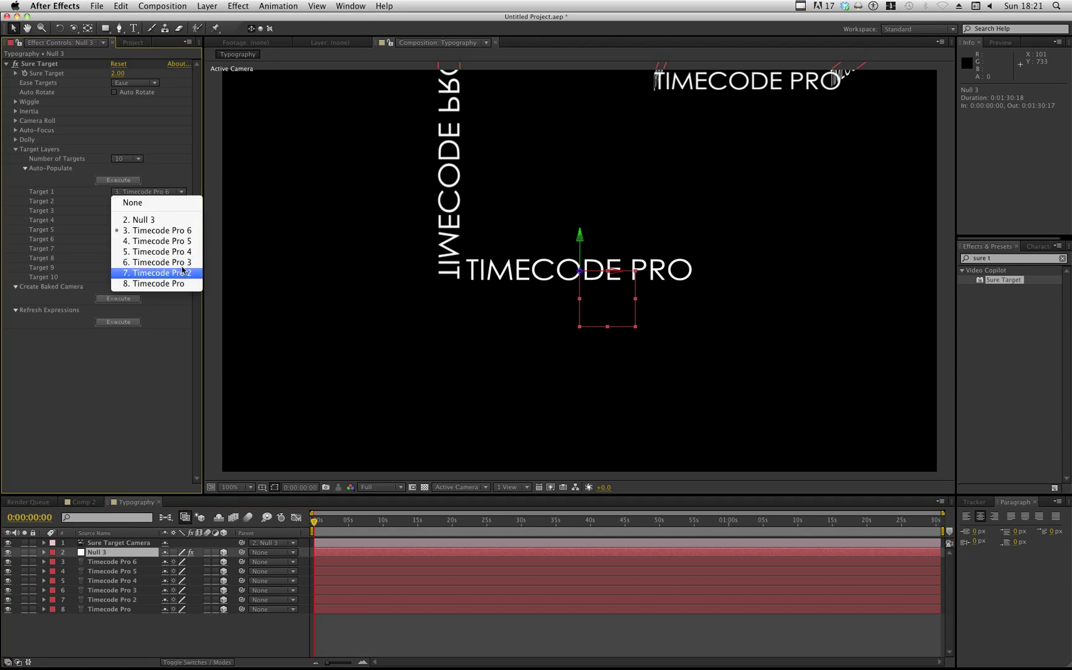
{"action": "left_click", "coordinate": [165, 242]}
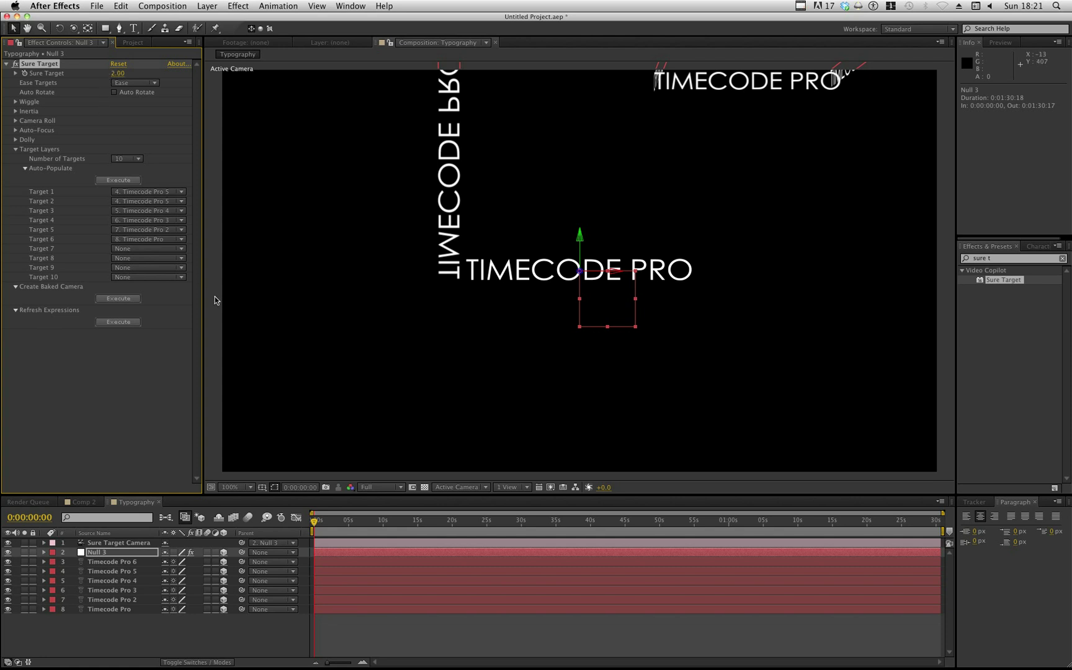
{"action": "left_click", "coordinate": [447, 165]}
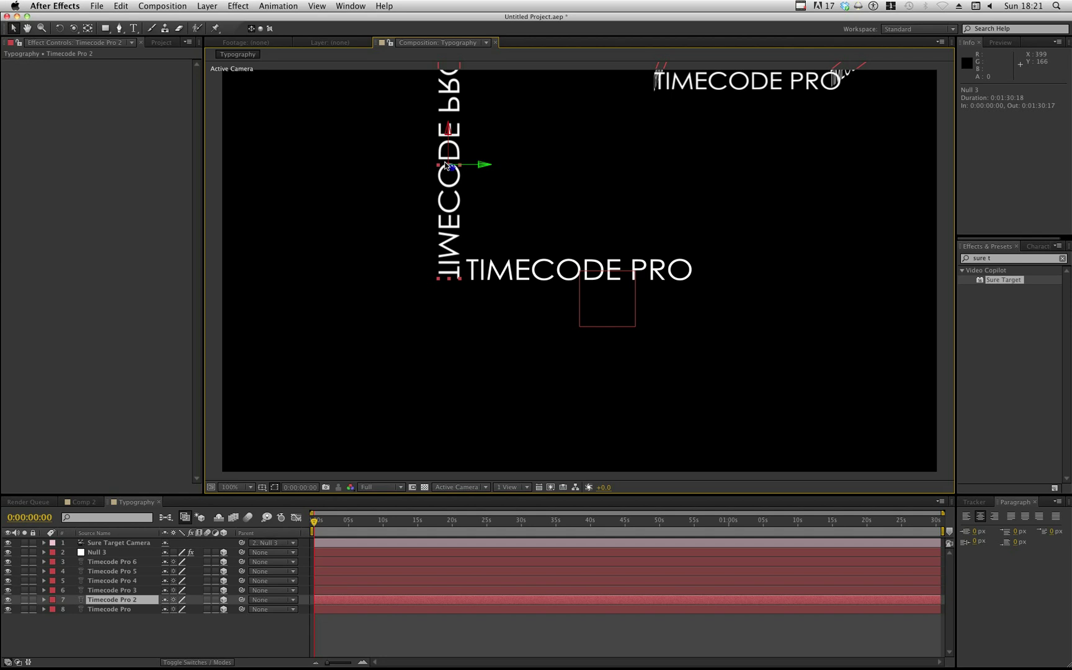
{"action": "left_click", "coordinate": [104, 553]}
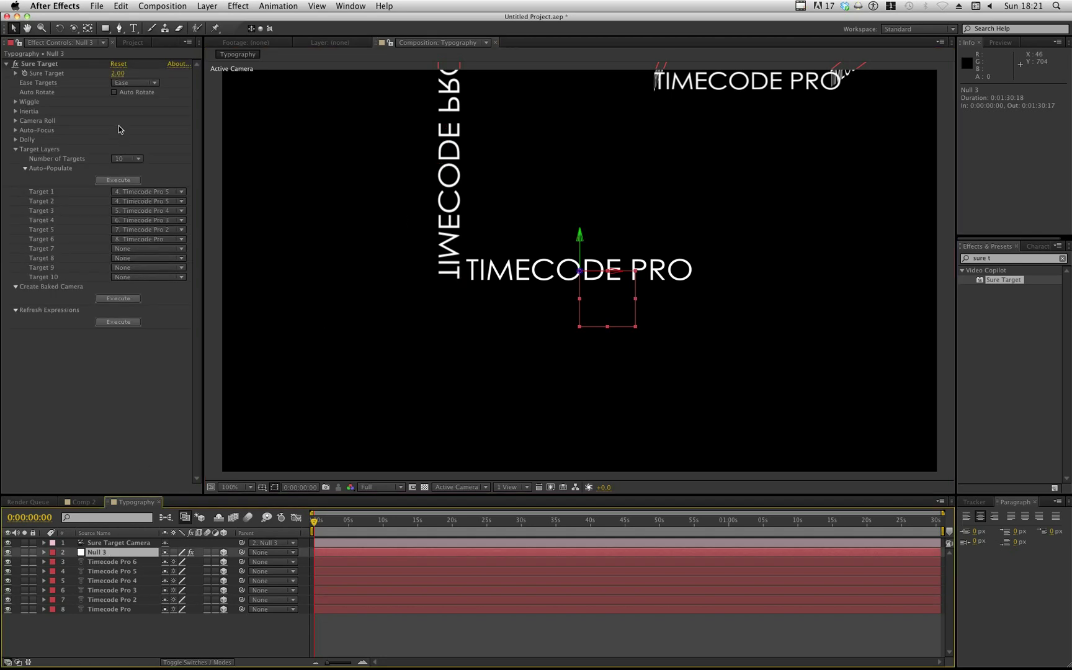
{"action": "left_click", "coordinate": [142, 201]}
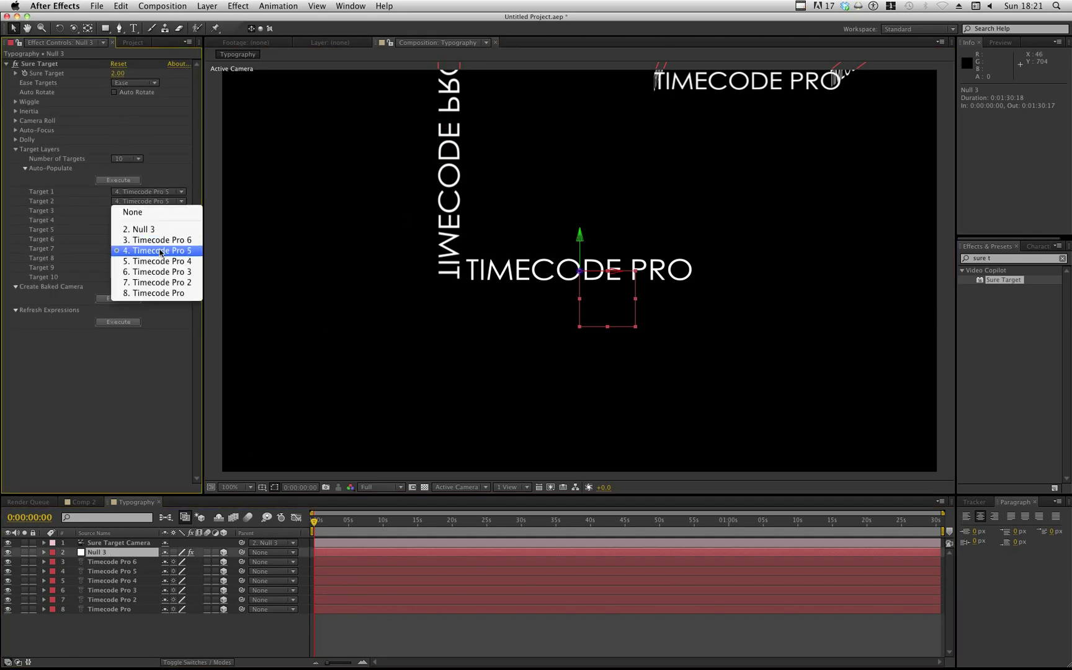
{"action": "left_click", "coordinate": [158, 283]}
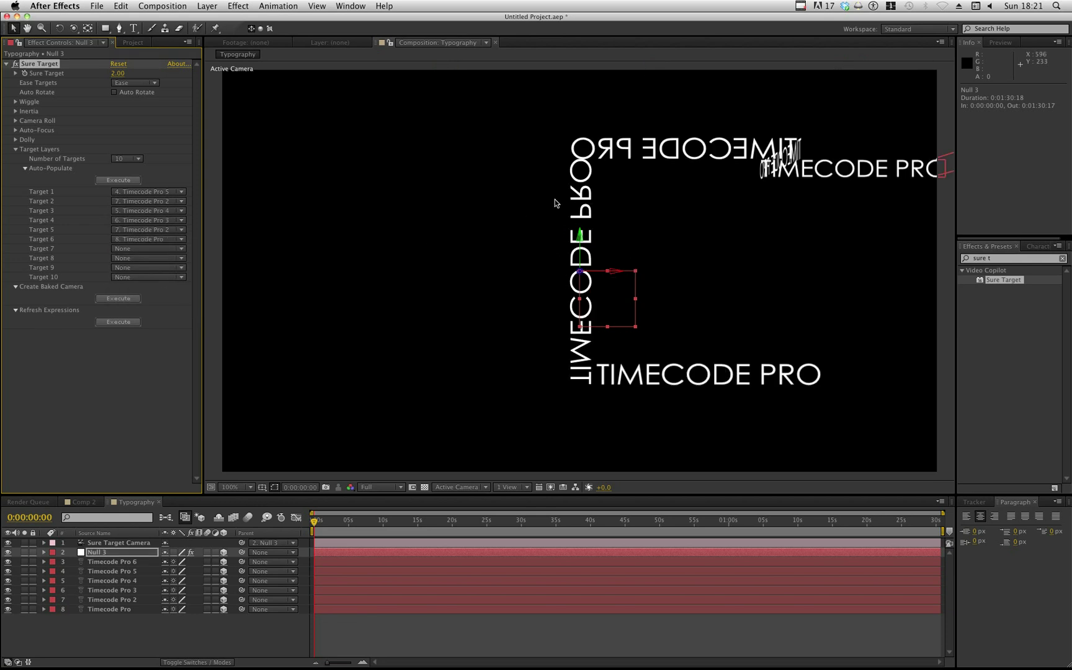
Step: Locate Timecode Pro 4 and Timecode Pro in the viewer, then set Target 4 to Timecode Pro
{"action": "left_click", "coordinate": [146, 553]}
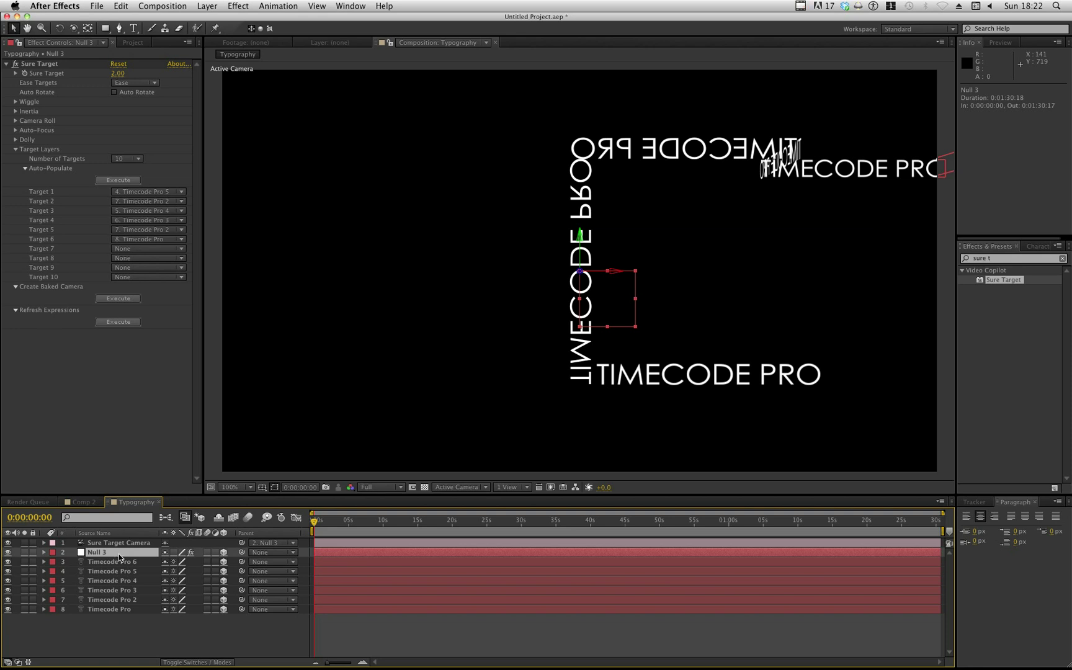
{"action": "left_click", "coordinate": [683, 149]}
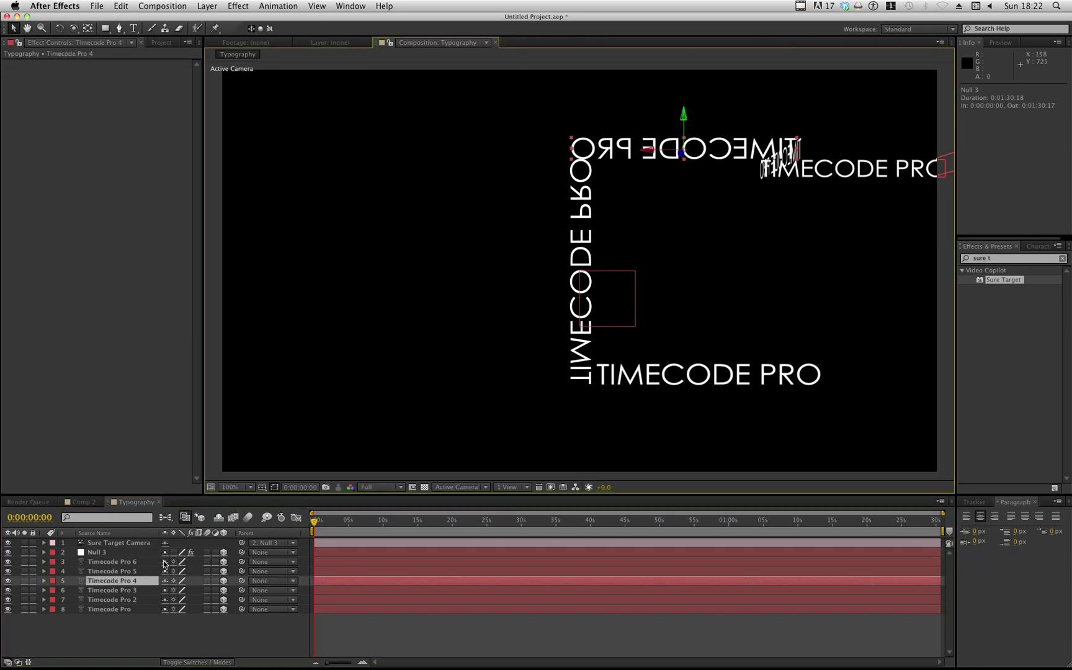
{"action": "left_click", "coordinate": [138, 552]}
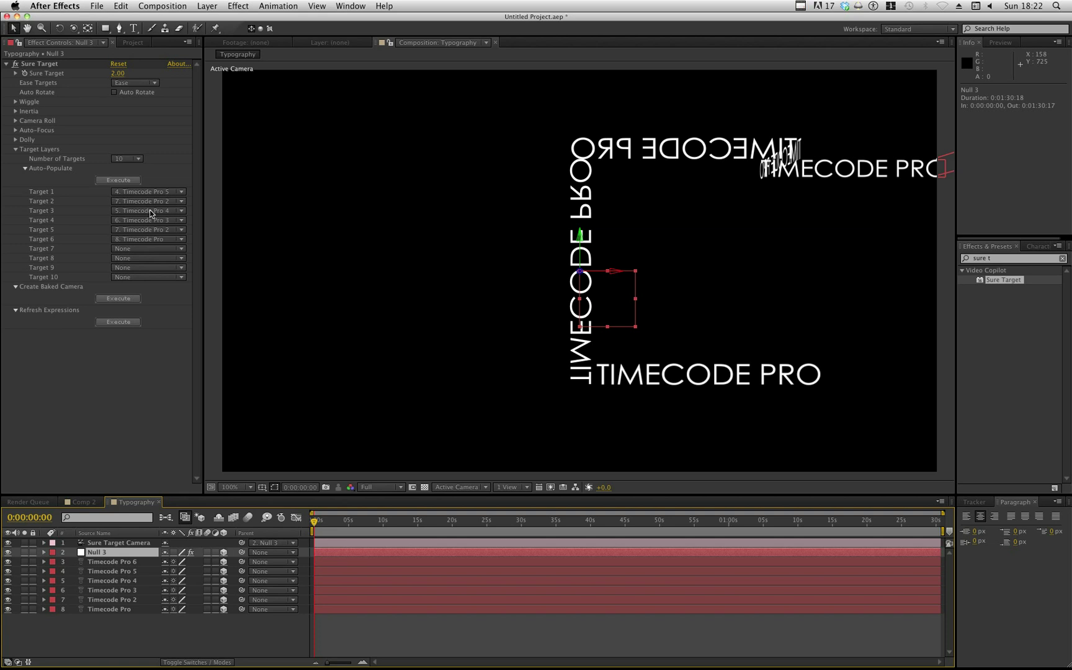
{"action": "left_click", "coordinate": [772, 169]}
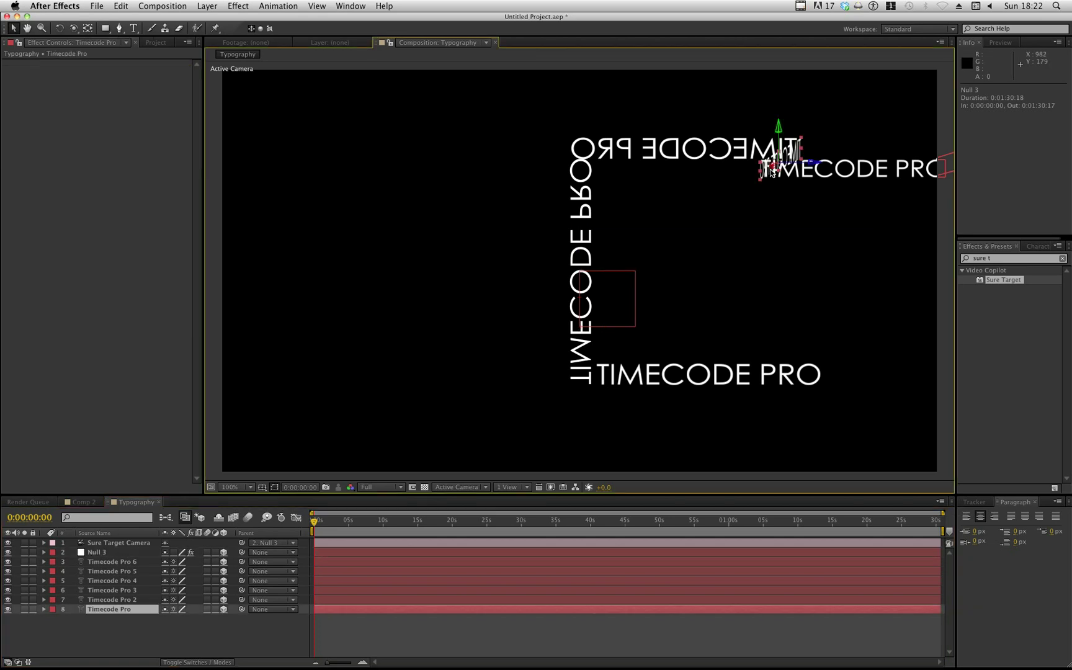
{"action": "left_click", "coordinate": [125, 551]}
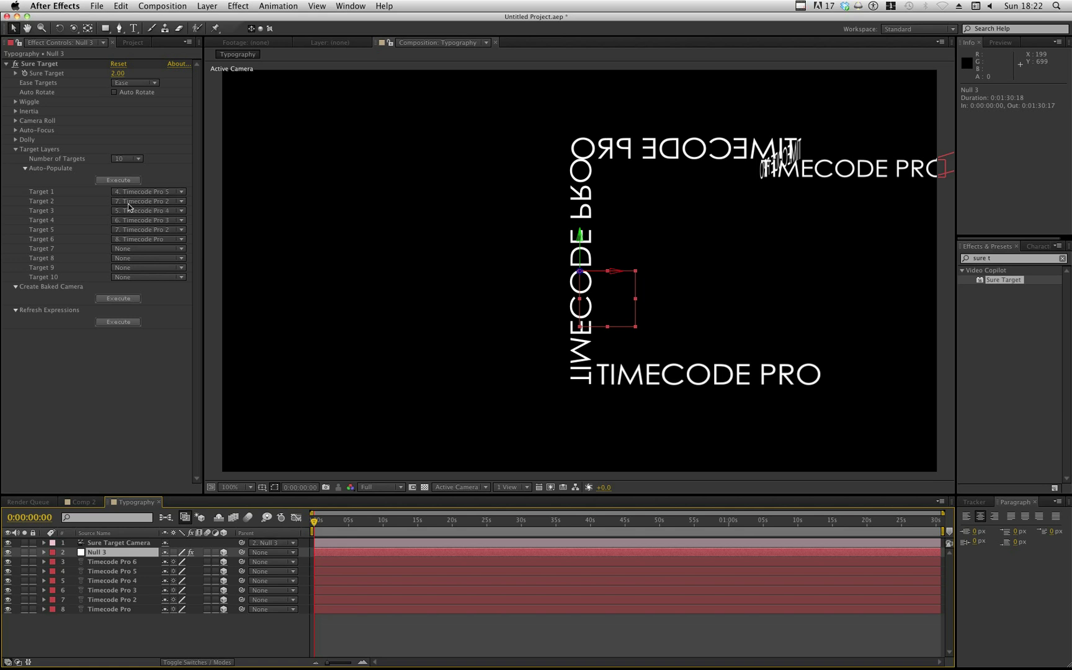
{"action": "left_click", "coordinate": [155, 221]}
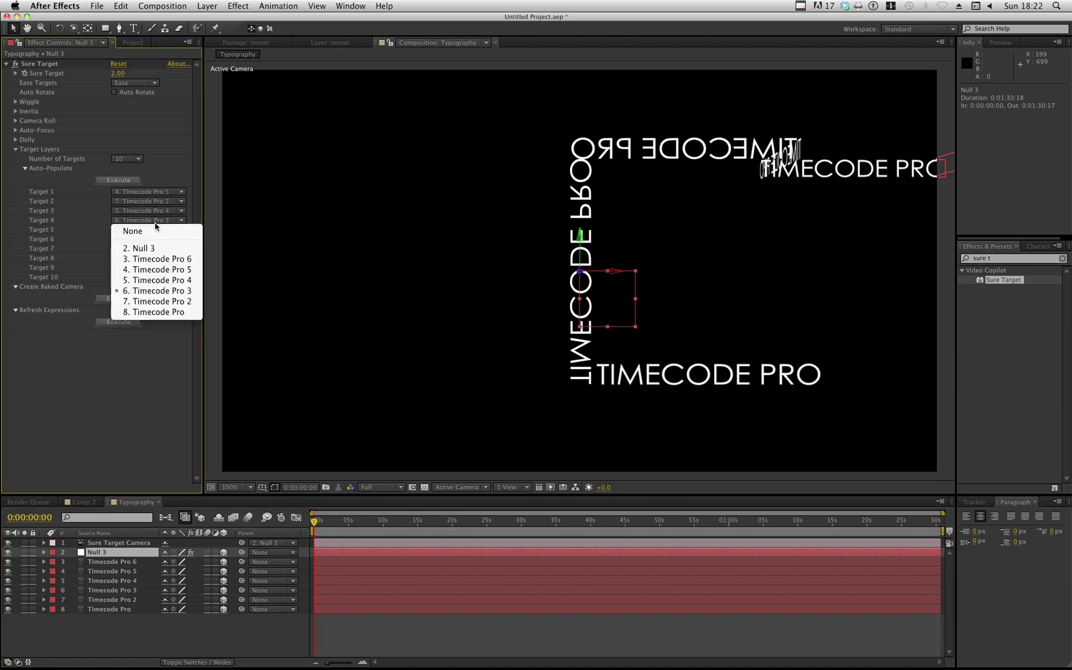
{"action": "left_click", "coordinate": [168, 312]}
Step: Set Target 5 to Timecode Pro 3 and Target 6 to Timecode Pro 6, then deselect
{"action": "left_click", "coordinate": [818, 174]}
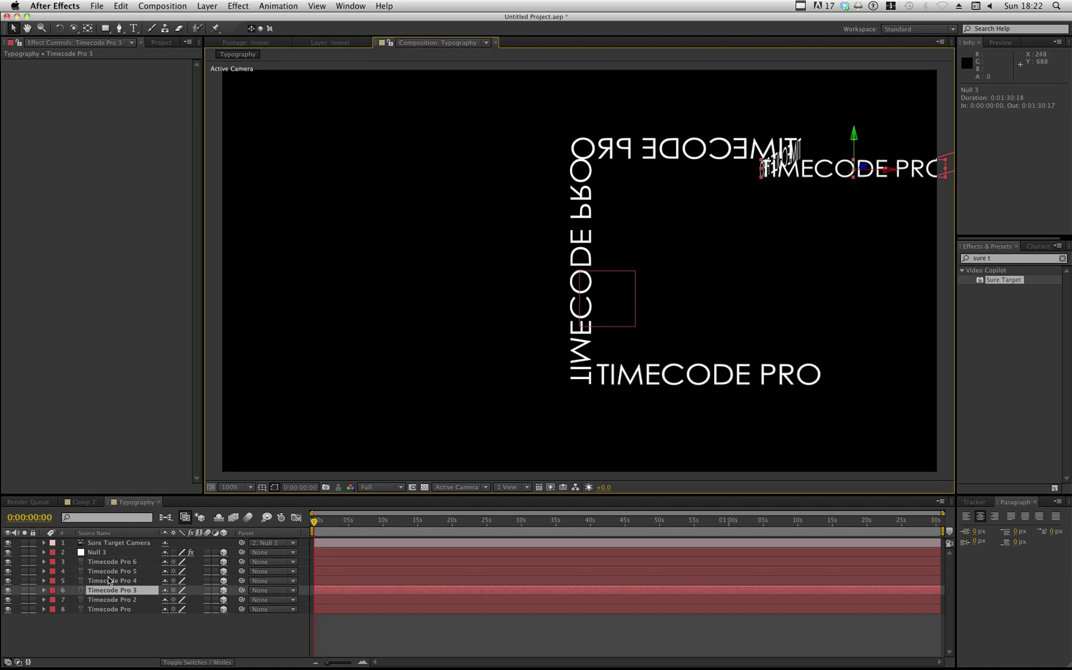
{"action": "left_click", "coordinate": [108, 553]}
{"action": "left_click", "coordinate": [148, 230]}
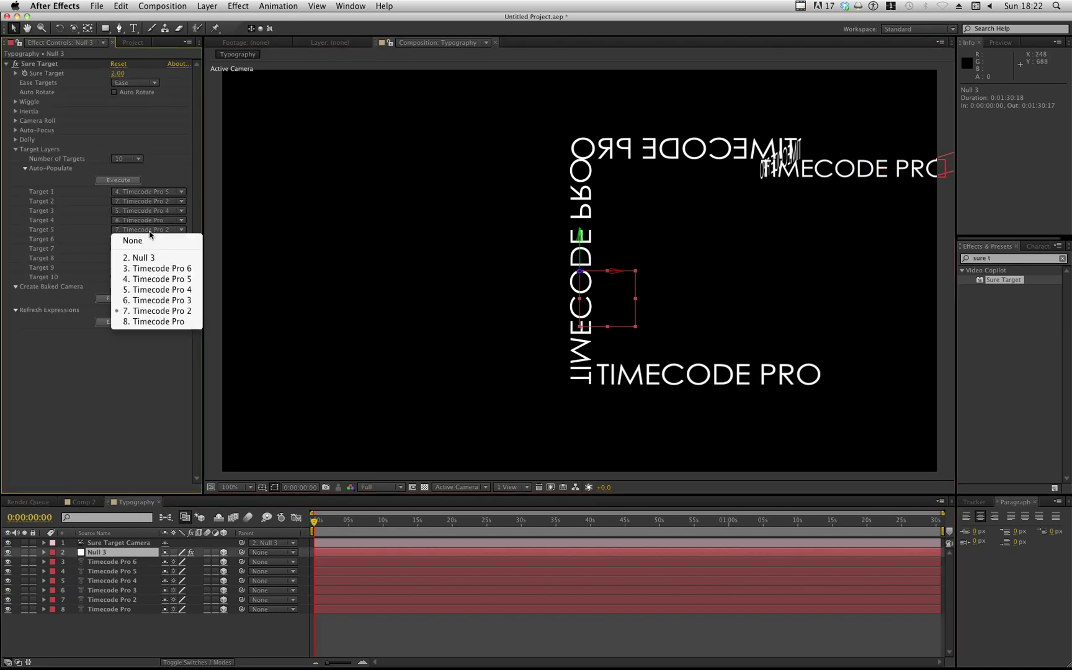
{"action": "left_click", "coordinate": [172, 300]}
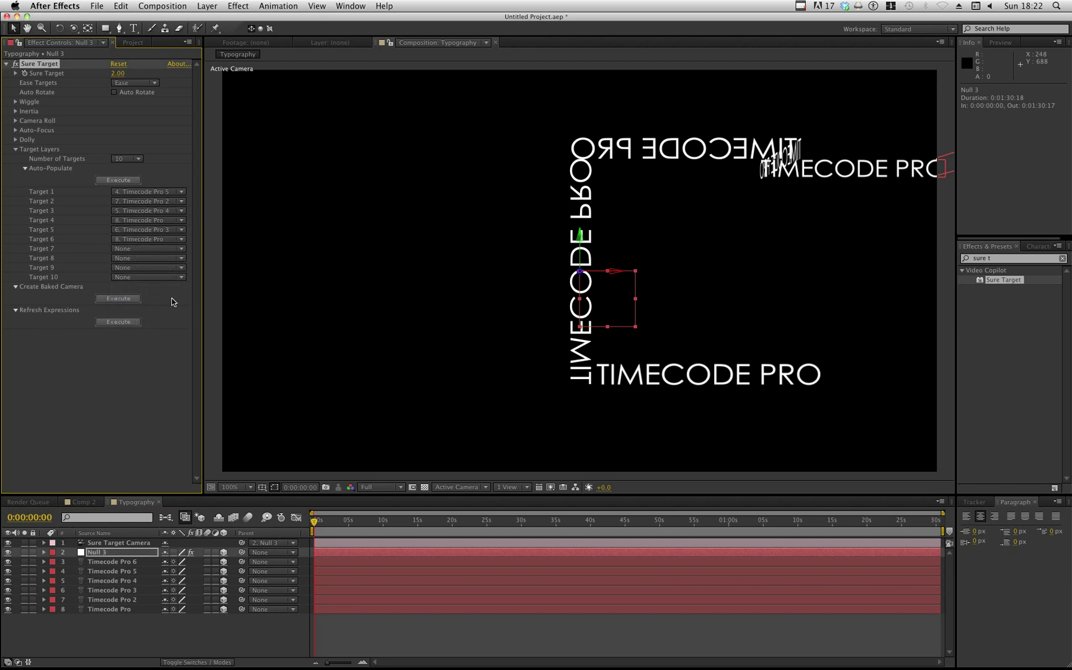
{"action": "left_click", "coordinate": [159, 239]}
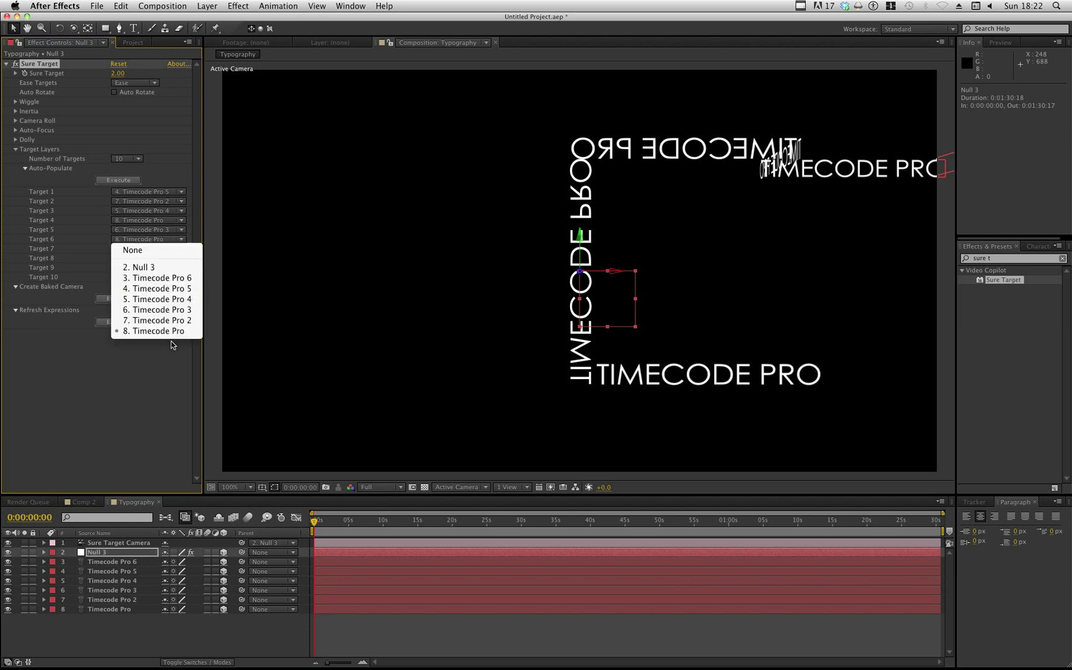
{"action": "left_click", "coordinate": [181, 278]}
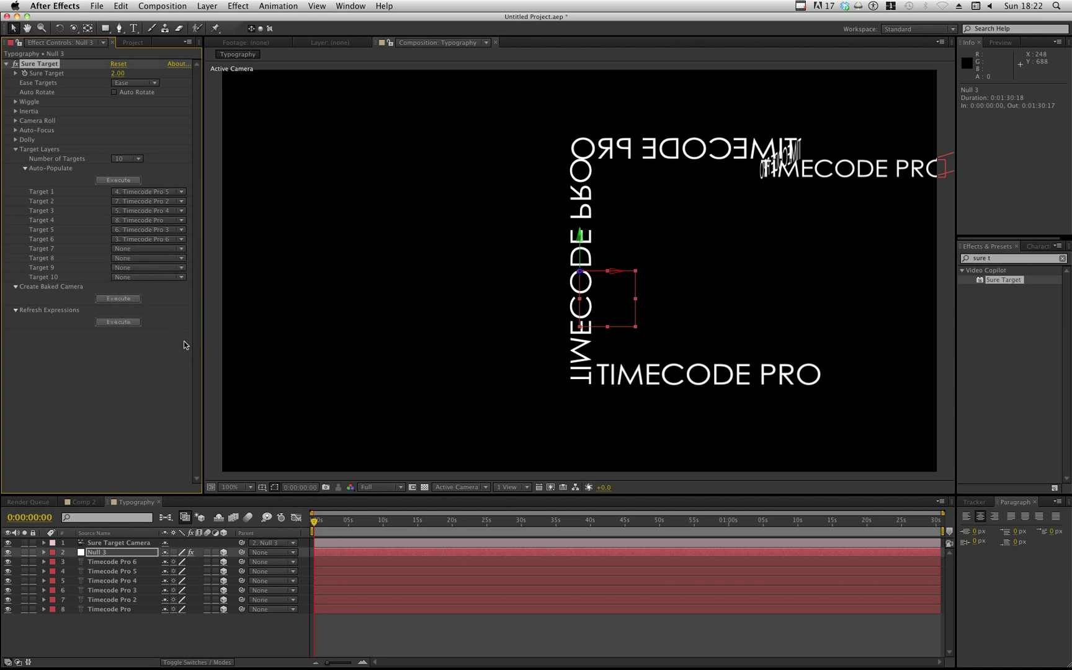
{"action": "left_click", "coordinate": [132, 564]}
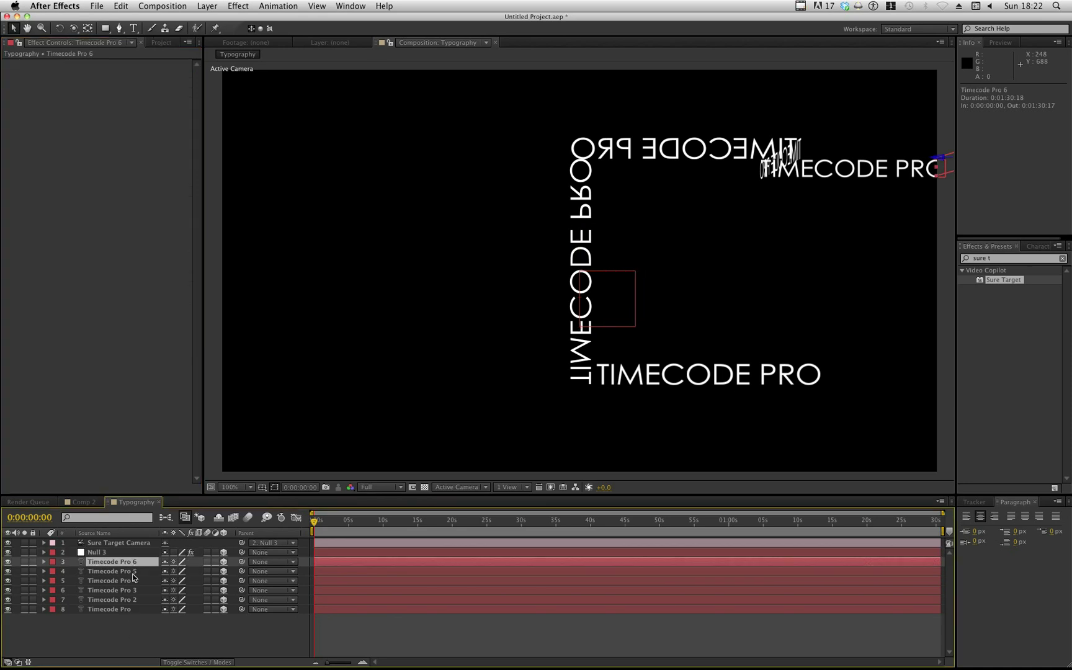
{"action": "left_click", "coordinate": [150, 632]}
Step: Scrub Null 3's Sure Target value from 1.00 through the targets, leaving it at 4.10
{"action": "left_click", "coordinate": [110, 551]}
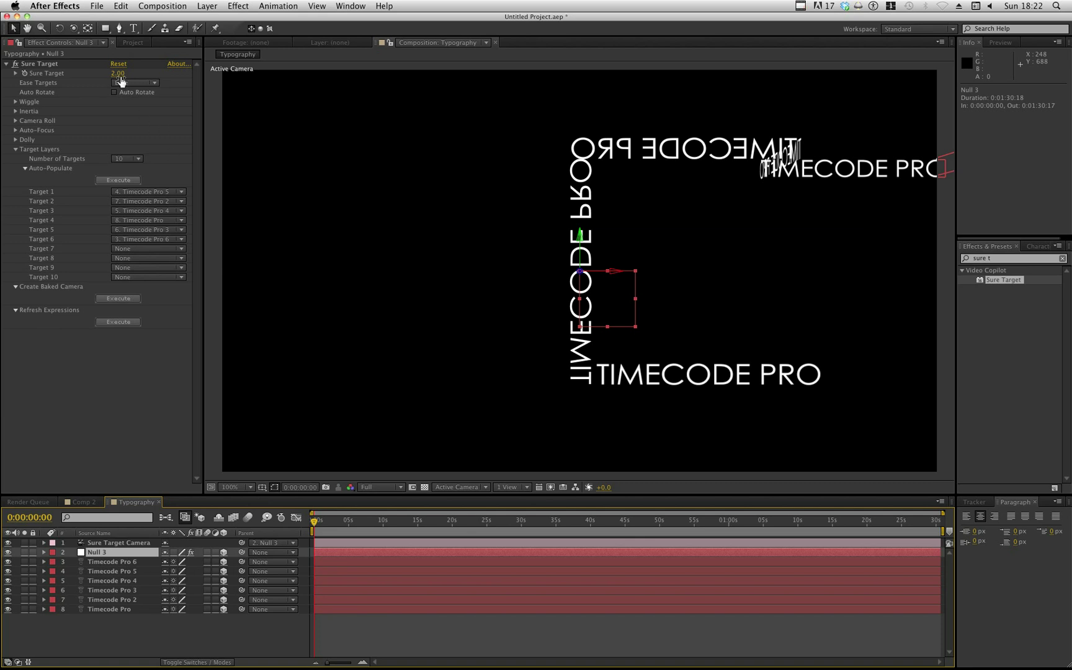
{"action": "mouse_move", "coordinate": [116, 74]}
{"action": "left_mouse_down"}
{"action": "mouse_move", "coordinate": [150, 79]}
{"action": "mouse_move", "coordinate": [119, 78]}
{"action": "left_mouse_up"}
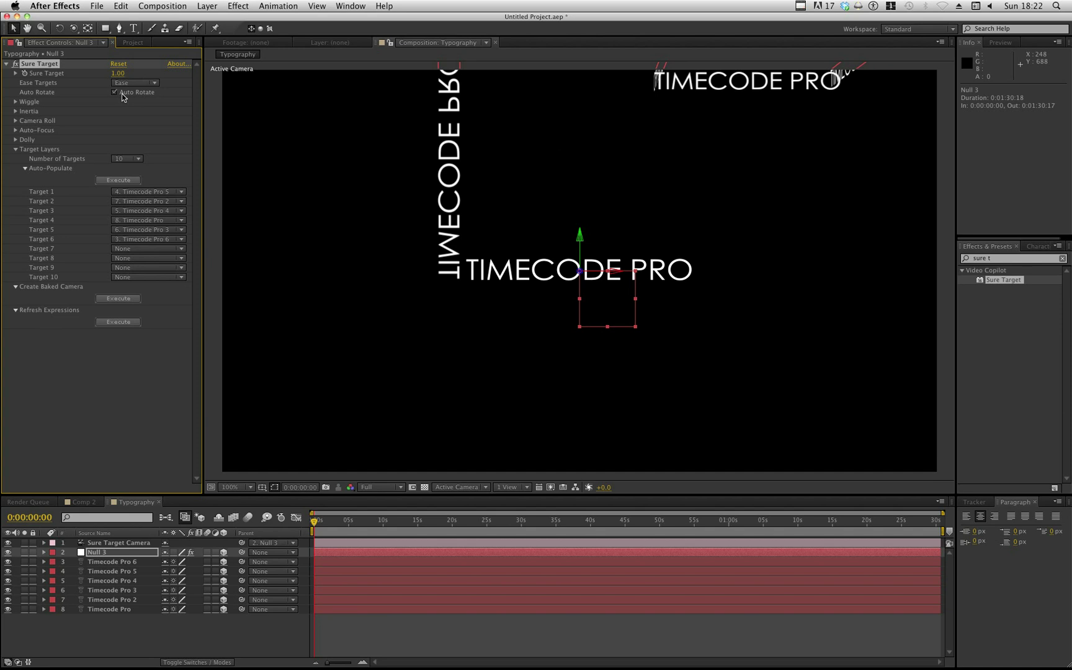
{"action": "left_click_drag", "start_coordinate": [118, 74], "coordinate": [140, 75]}
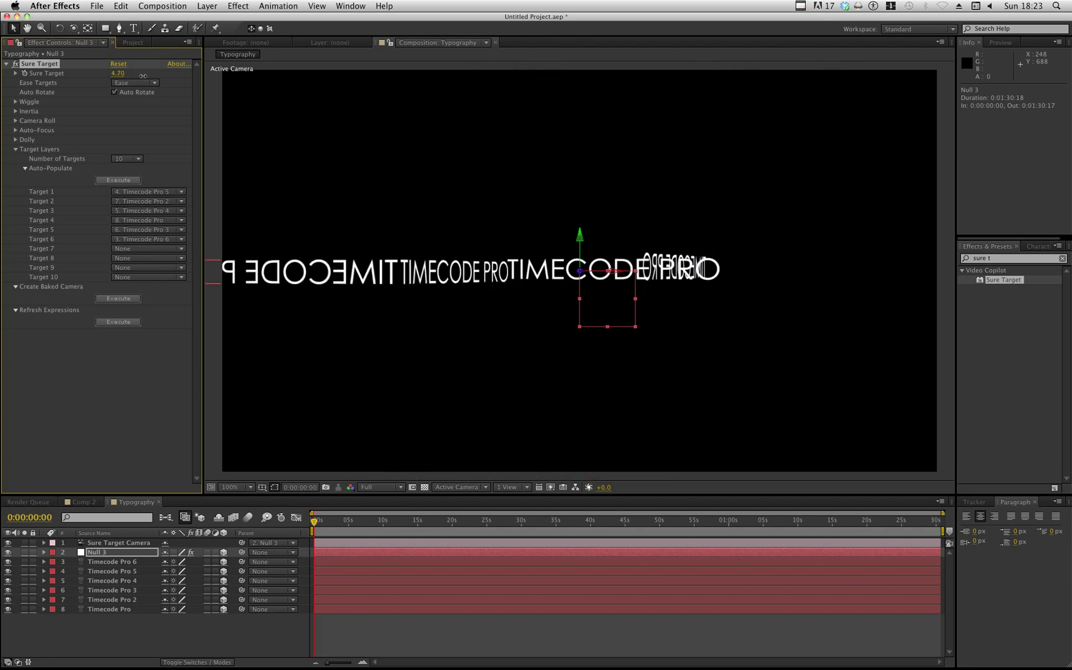
{"action": "left_click_drag", "start_coordinate": [142, 76], "coordinate": [123, 76]}
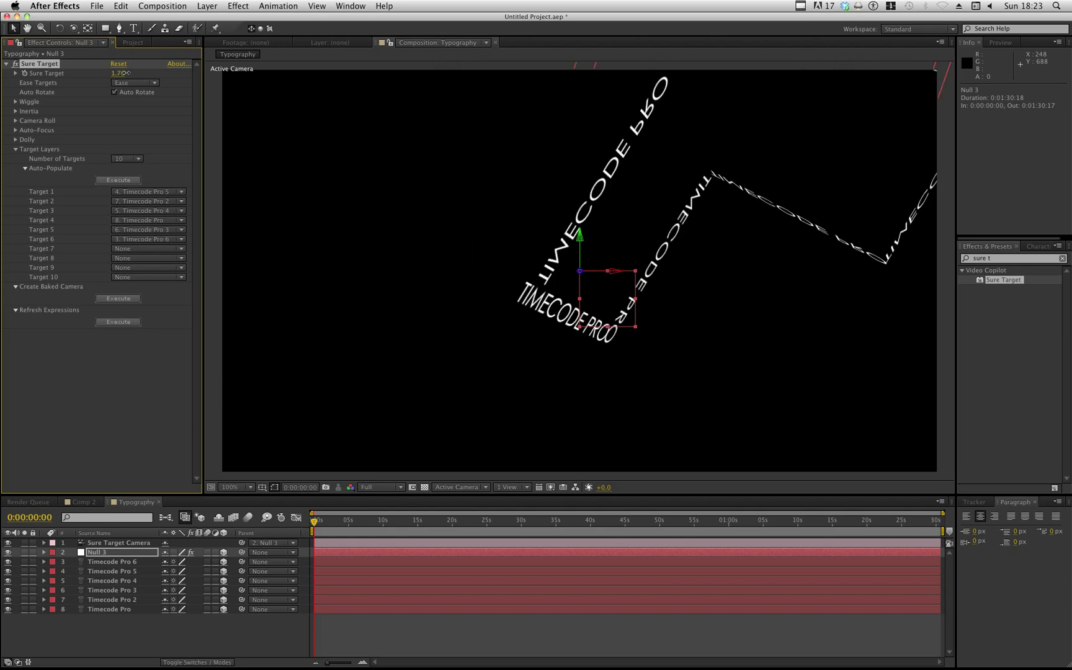
{"action": "left_click_drag", "start_coordinate": [126, 72], "coordinate": [138, 72]}
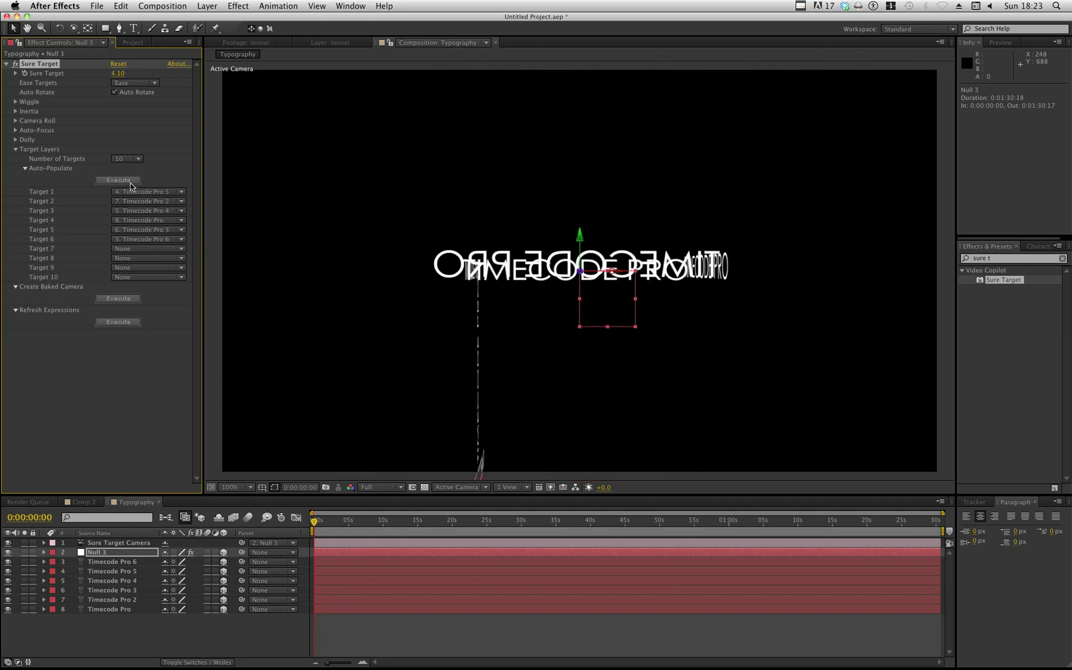
{"action": "left_click", "coordinate": [123, 544]}
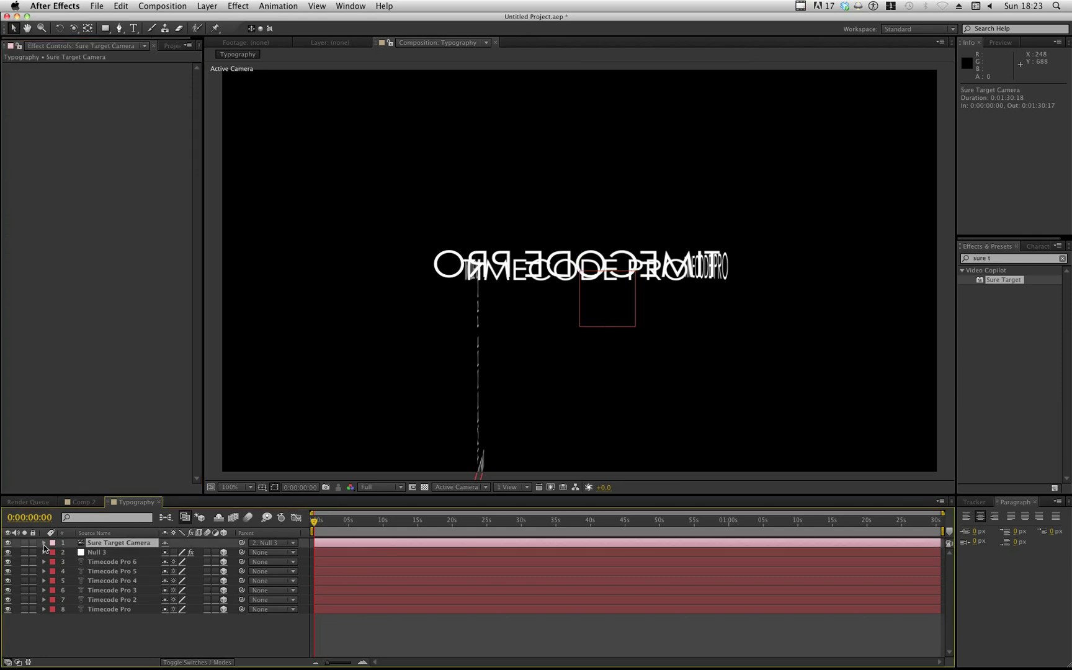
Step: Turn on Depth of Field in Sure Target Camera's options and set Aperture to 754.3 pixels
{"action": "left_click", "coordinate": [44, 543]}
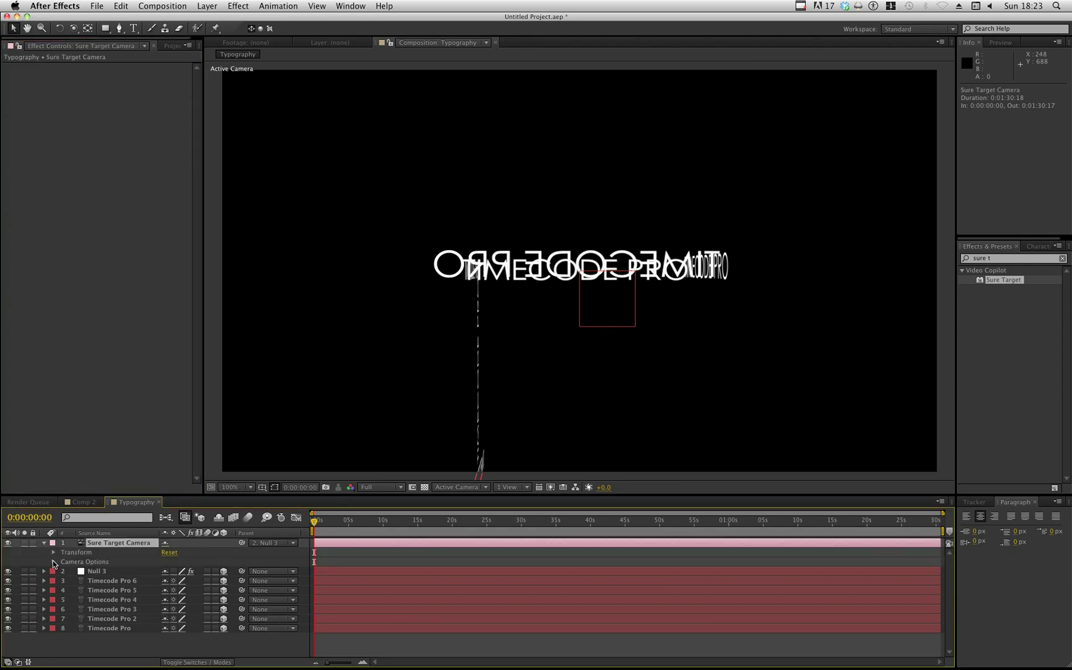
{"action": "left_click", "coordinate": [53, 562]}
{"action": "left_click", "coordinate": [166, 581]}
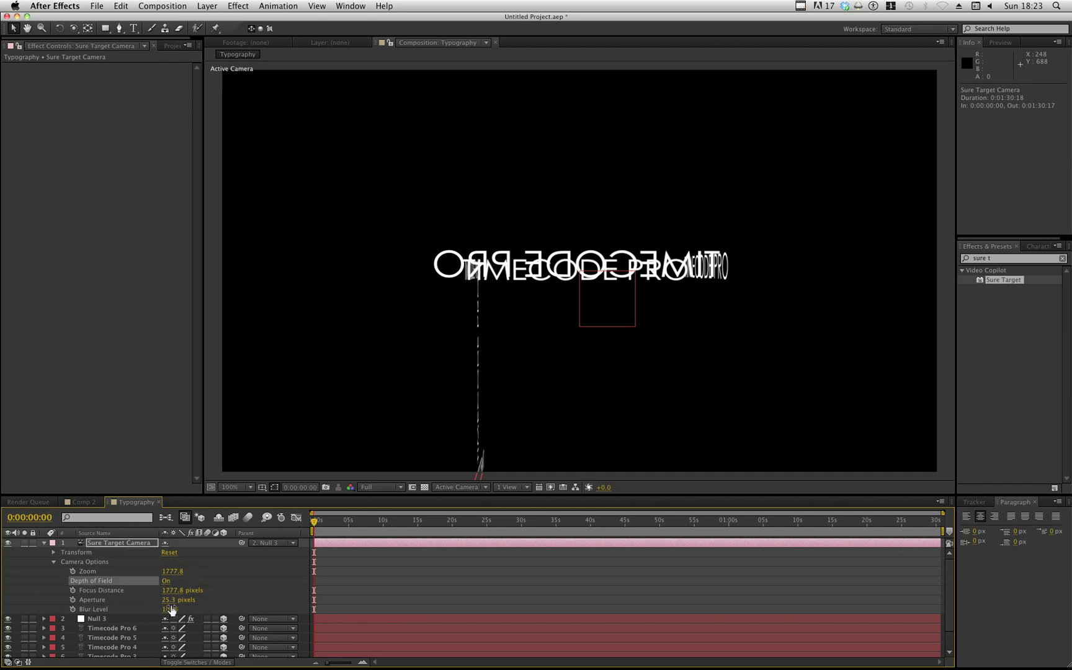
{"action": "left_click_drag", "start_coordinate": [171, 601], "coordinate": [540, 571]}
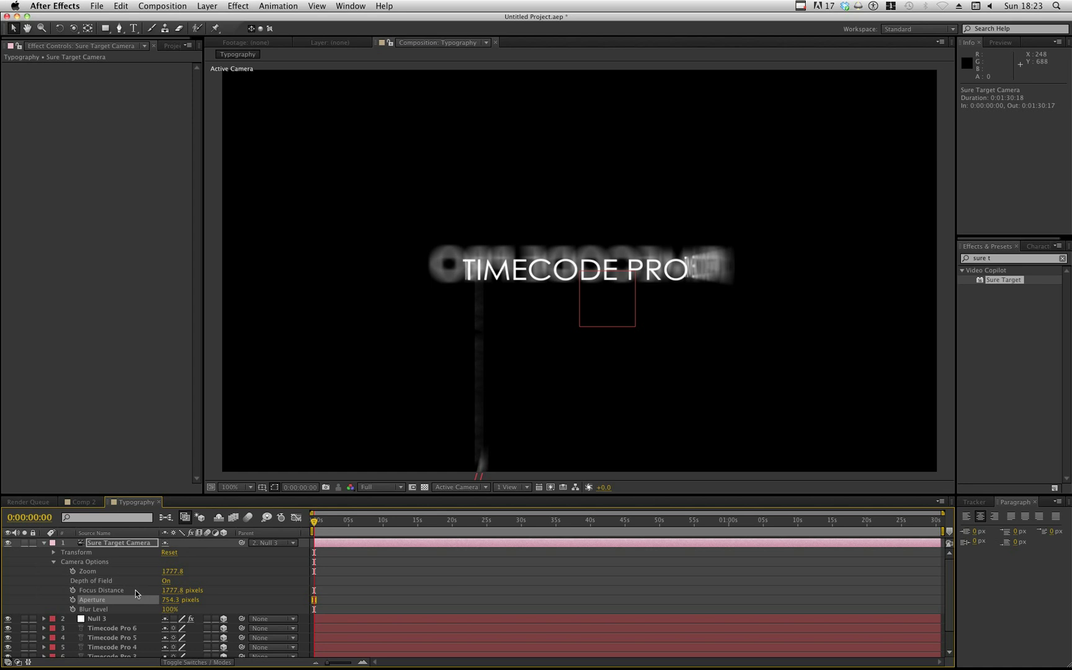
Step: Select Null 3 and scrub its Sure Target value down to 1.00
{"action": "left_click", "coordinate": [116, 619]}
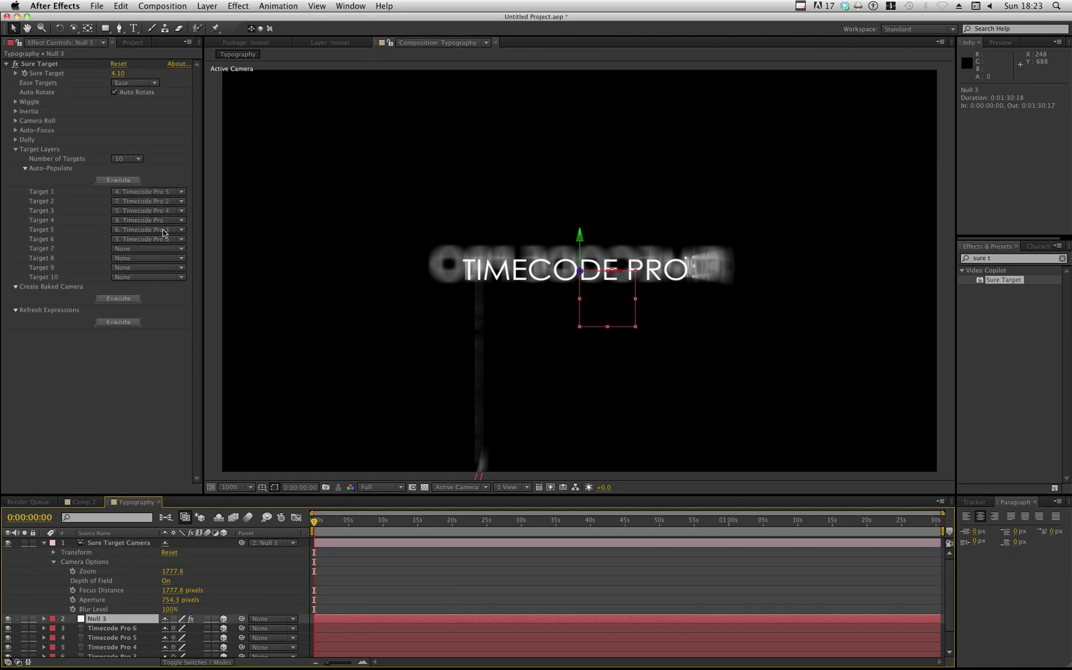
{"action": "left_click_drag", "start_coordinate": [128, 77], "coordinate": [118, 78]}
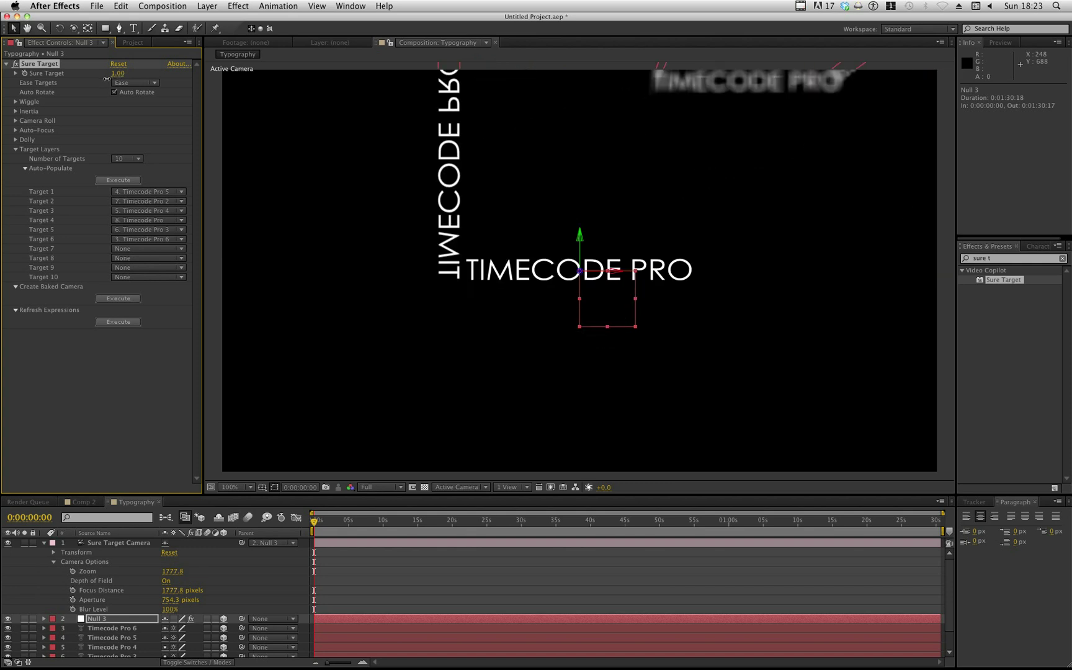
Step: Reveal Null 3's Sure Target with U and keyframe it at 0:00:02:05
{"action": "left_click", "coordinate": [314, 524]}
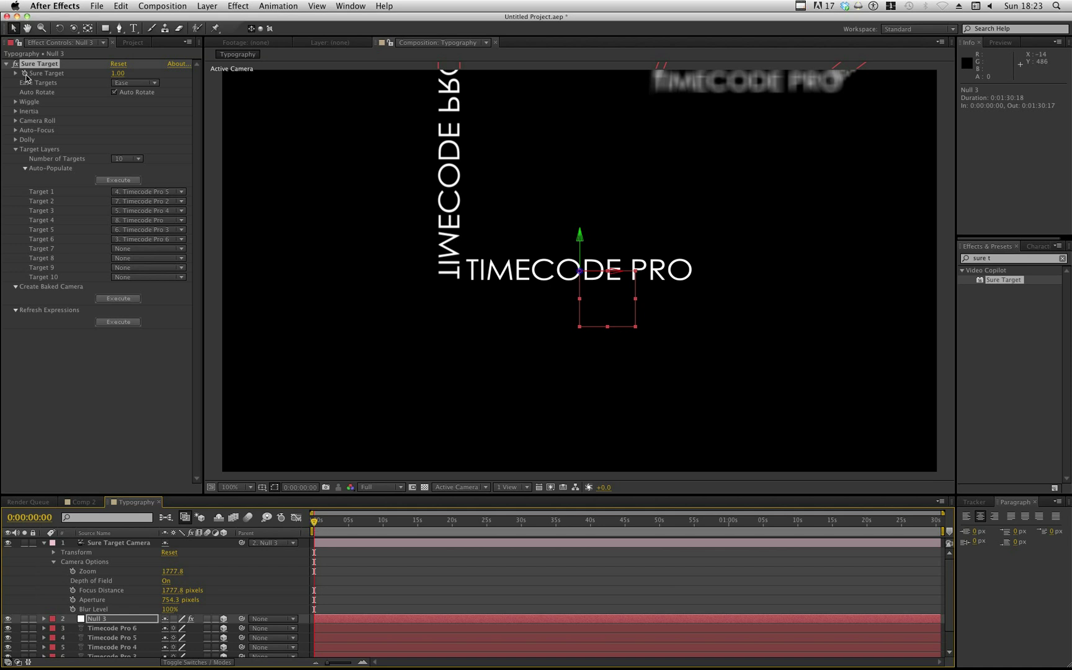
{"action": "left_click", "coordinate": [25, 74]}
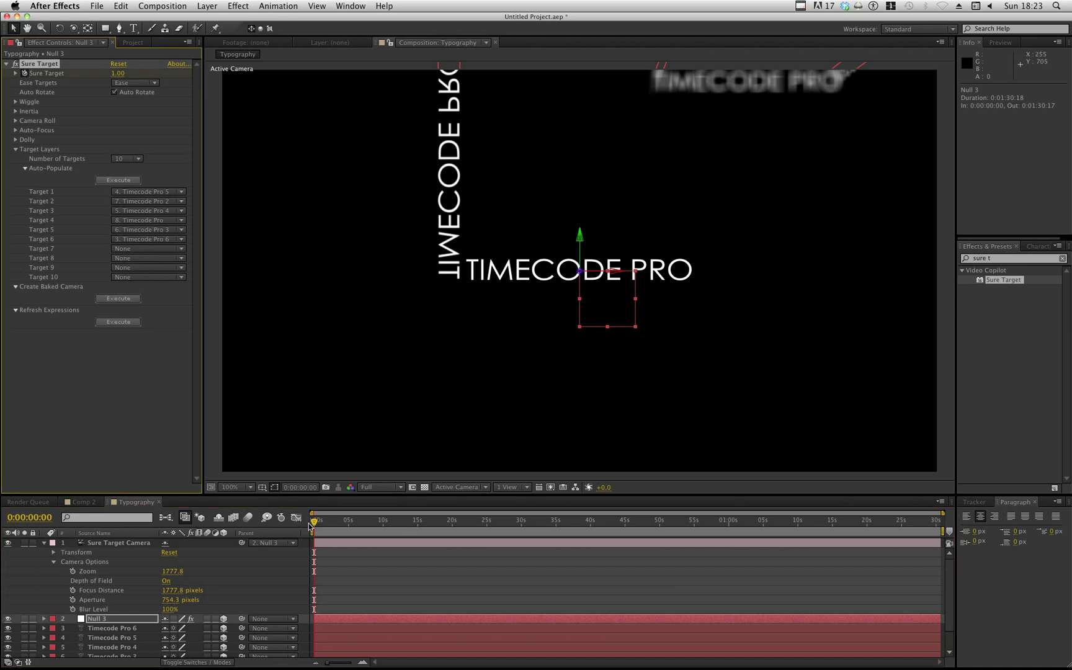
{"action": "left_click_drag", "start_coordinate": [316, 524], "coordinate": [329, 524]}
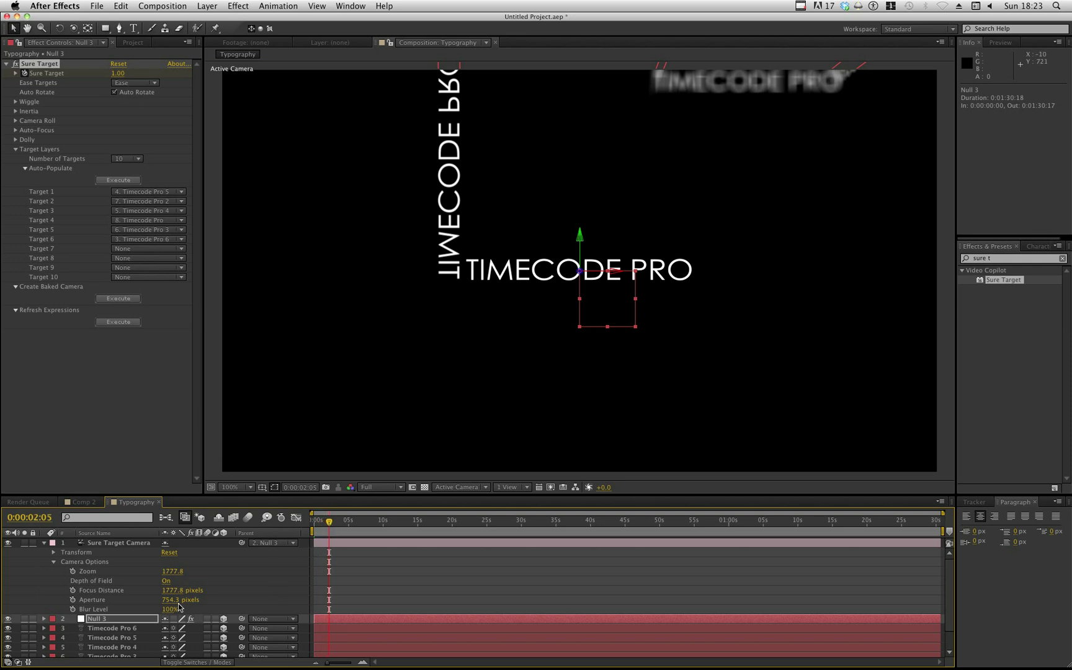
{"action": "left_click", "coordinate": [119, 618]}
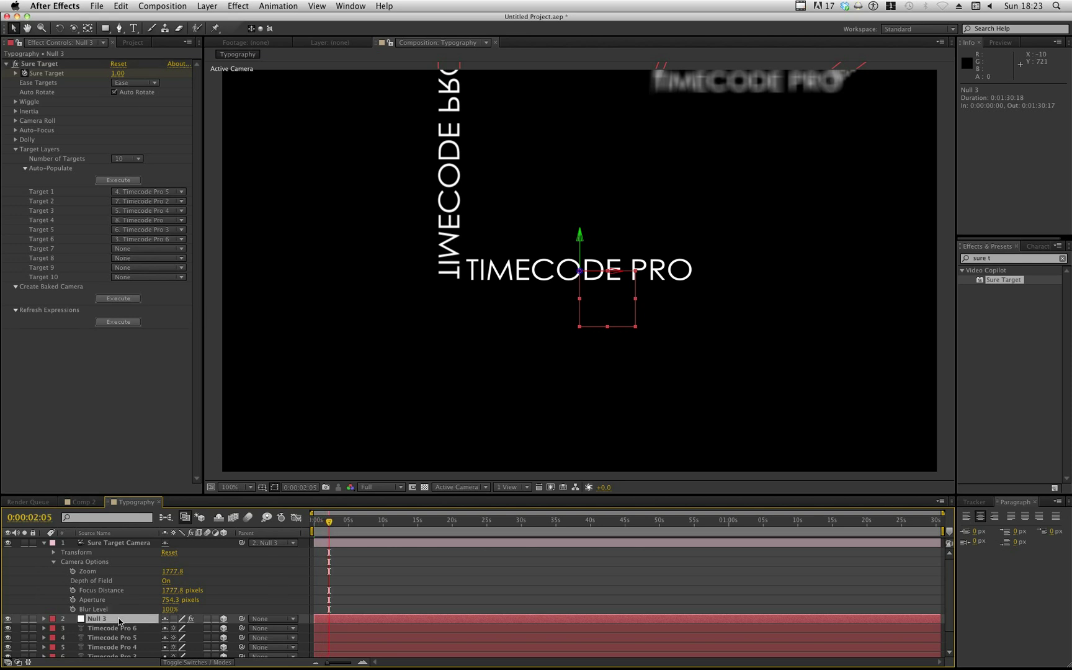
{"action": "key", "text": "u"}
{"action": "scroll", "coordinate": [124, 615], "scroll_direction": "down", "scroll_amount": 2}
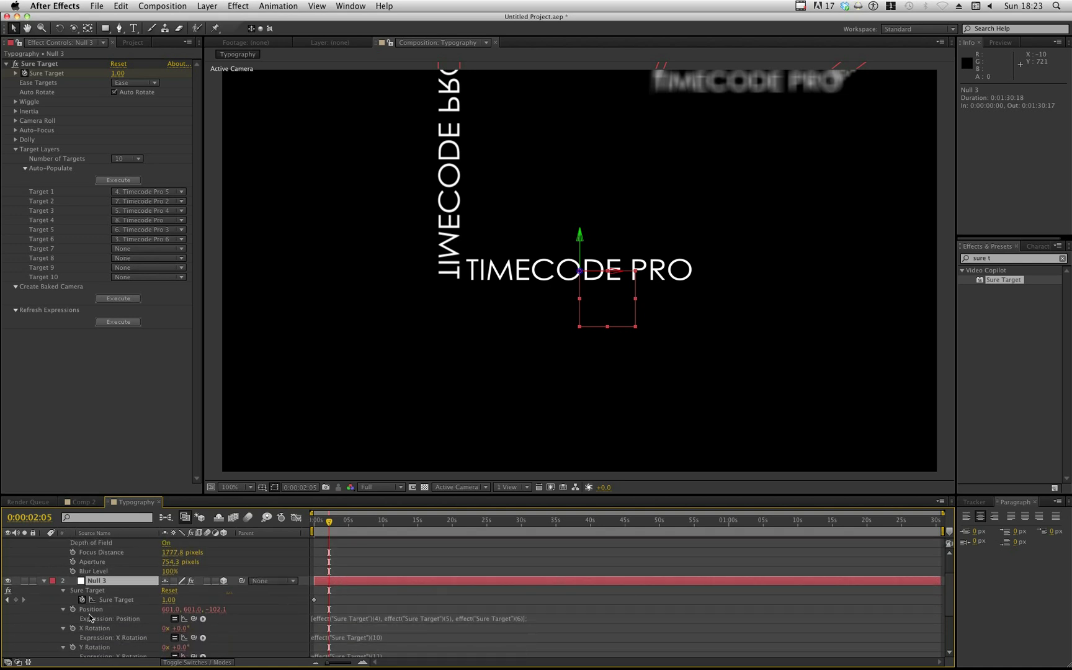
{"action": "left_click", "coordinate": [16, 600]}
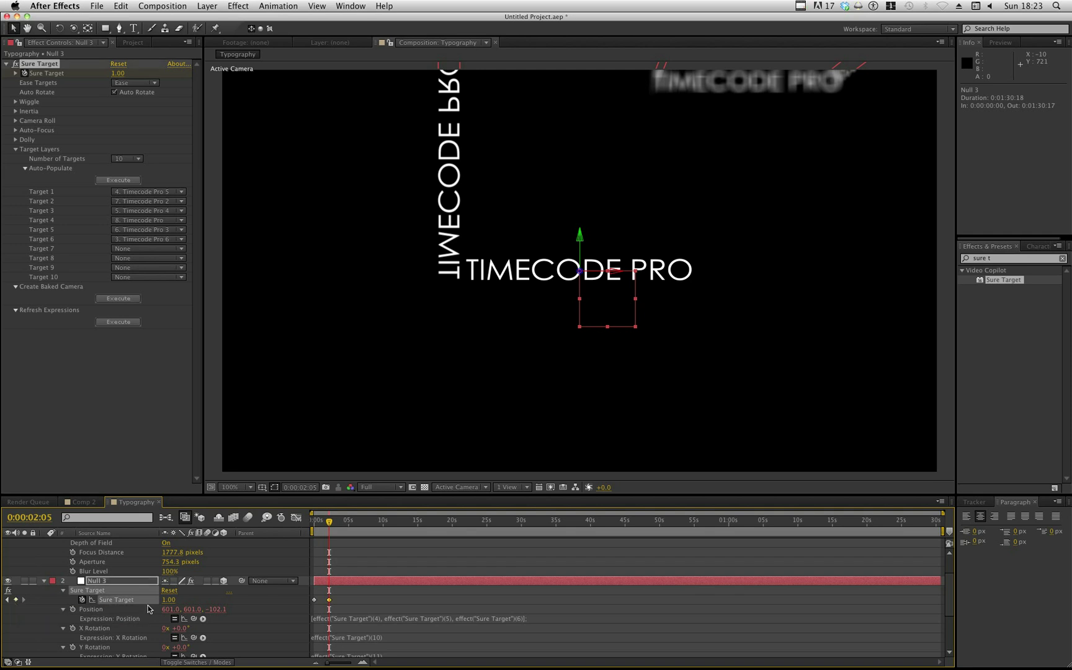
Step: Set Sure Target to 2 at 0:00:03:02 and preview the camera move
{"action": "left_click_drag", "start_coordinate": [330, 525], "coordinate": [335, 525]}
{"action": "left_click", "coordinate": [172, 600]}
{"action": "type", "text": "2"}
{"action": "key", "text": "Return"}
{"action": "left_click_drag", "start_coordinate": [336, 524], "coordinate": [329, 525]}
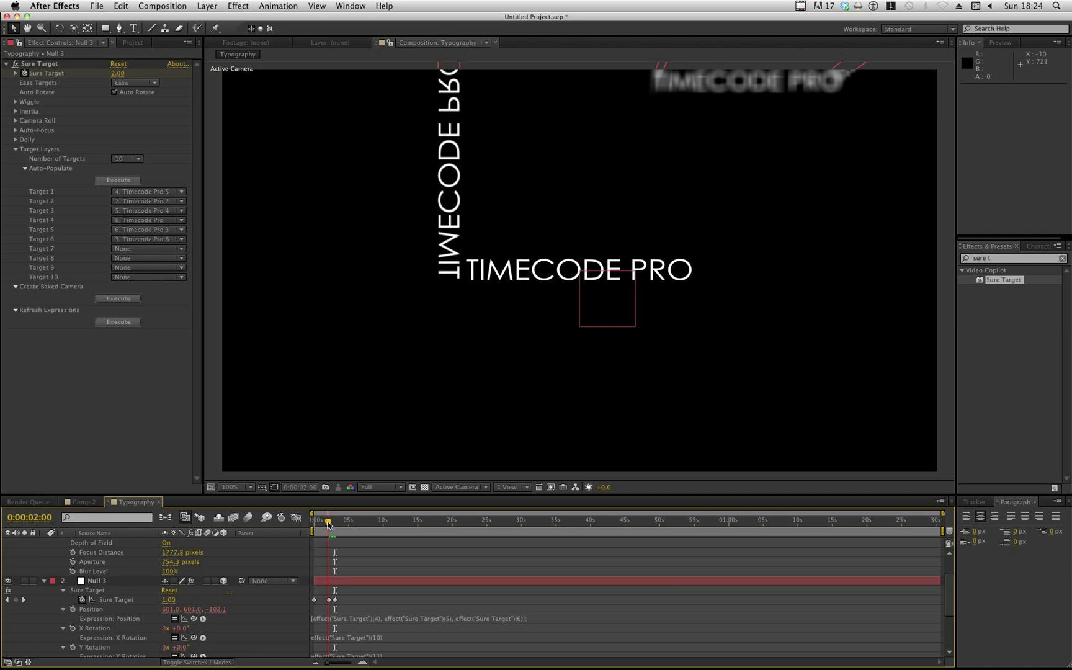
{"action": "key", "text": "space"}
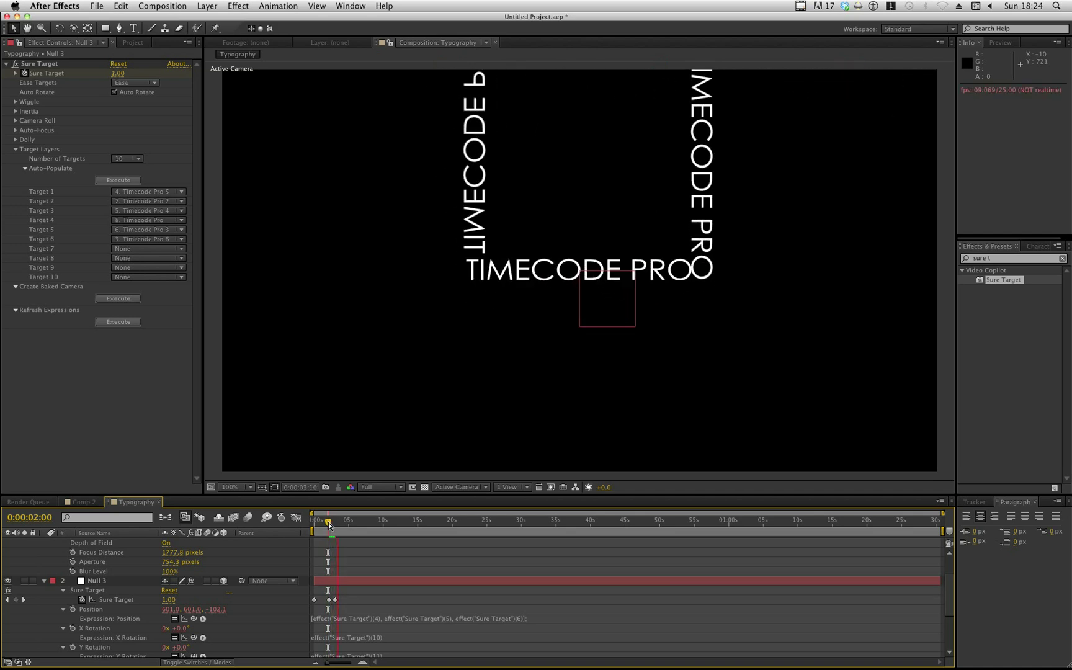
Step: Keyframe Sure Target near 5 seconds and raise it to 3
{"action": "left_click_drag", "start_coordinate": [339, 524], "coordinate": [351, 524]}
{"action": "left_click", "coordinate": [17, 600]}
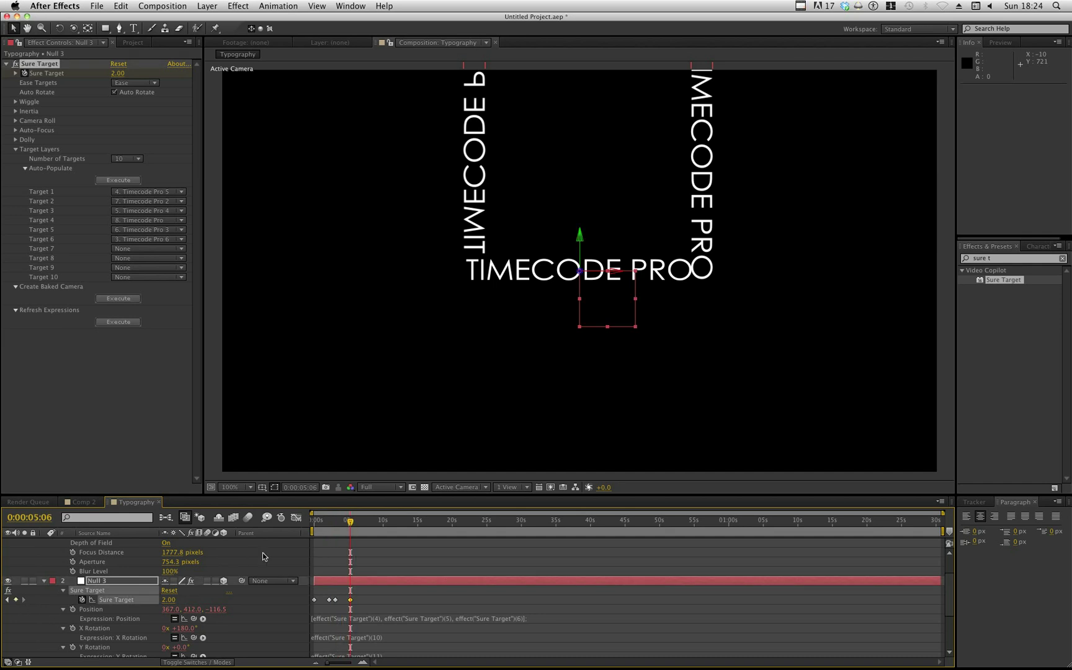
{"action": "mouse_move", "coordinate": [350, 523]}
{"action": "left_mouse_down"}
{"action": "mouse_move", "coordinate": [340, 524]}
{"action": "mouse_move", "coordinate": [357, 524]}
{"action": "left_mouse_up"}
{"action": "left_click_drag", "start_coordinate": [167, 605], "coordinate": [251, 600]}
Step: Add a Sure Target keyframe at 0:00:08:24 and set it to 4 at 0:00:10:00
{"action": "left_click_drag", "start_coordinate": [359, 526], "coordinate": [376, 526]}
{"action": "left_click", "coordinate": [17, 600]}
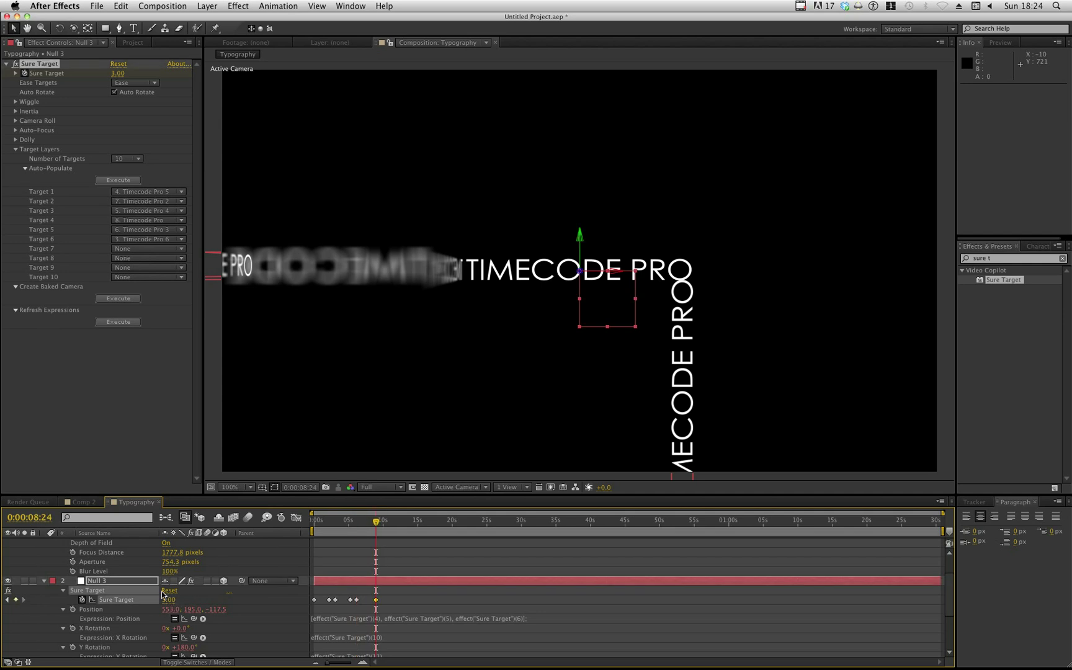
{"action": "left_click_drag", "start_coordinate": [377, 524], "coordinate": [383, 524]}
{"action": "left_click", "coordinate": [167, 601]}
{"action": "type", "text": "4"}
{"action": "left_click", "coordinate": [229, 592]}
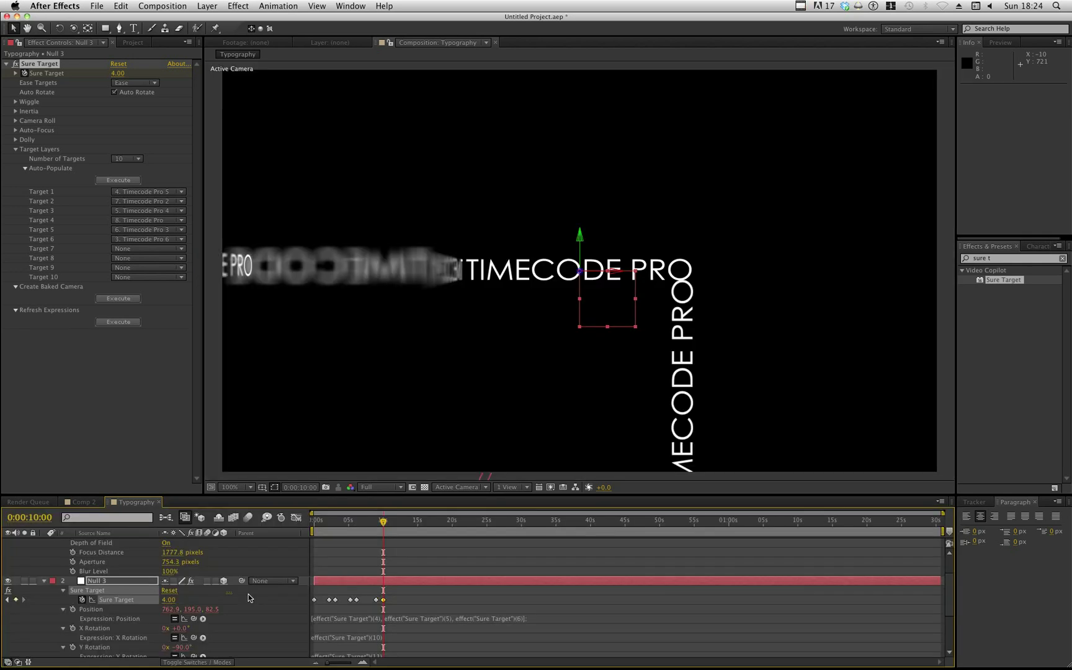
Step: Close the plugin's about box, set Sure Target to 6 at 0:00:18:00, and return to the start
{"action": "left_click", "coordinate": [616, 228]}
{"action": "left_click", "coordinate": [374, 566]}
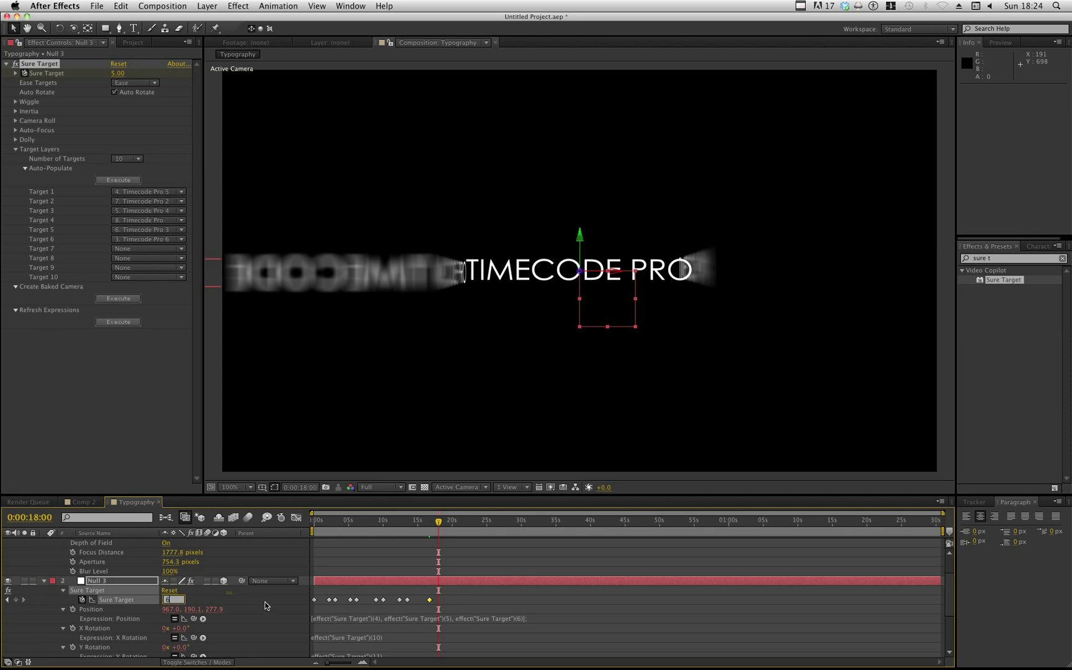
{"action": "left_click", "coordinate": [434, 552]}
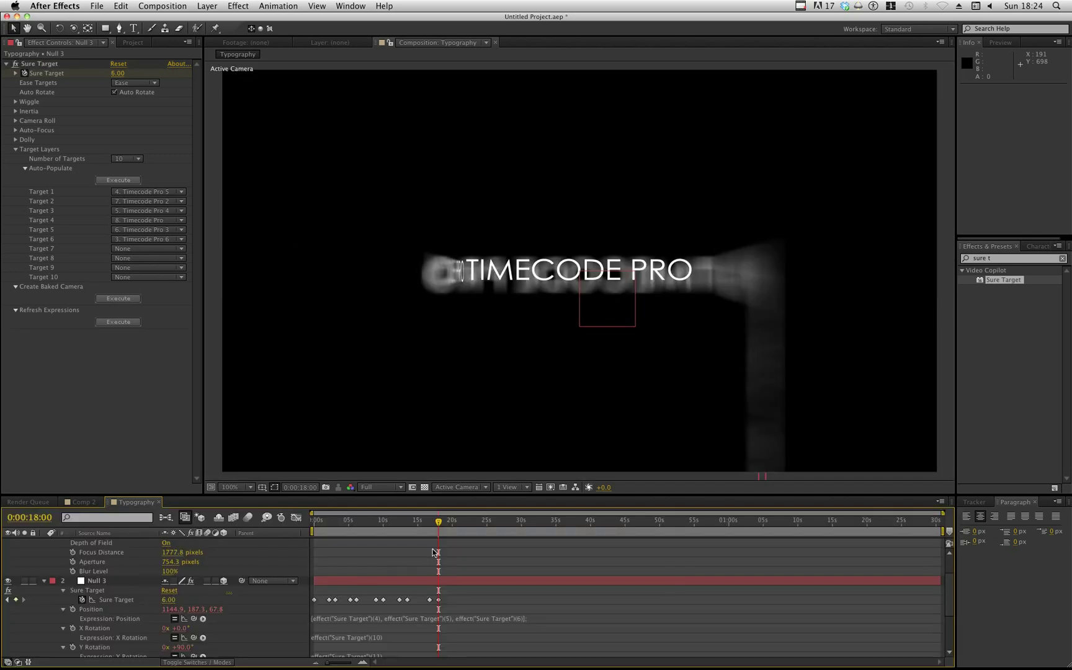
{"action": "left_click_drag", "start_coordinate": [438, 523], "coordinate": [310, 523]}
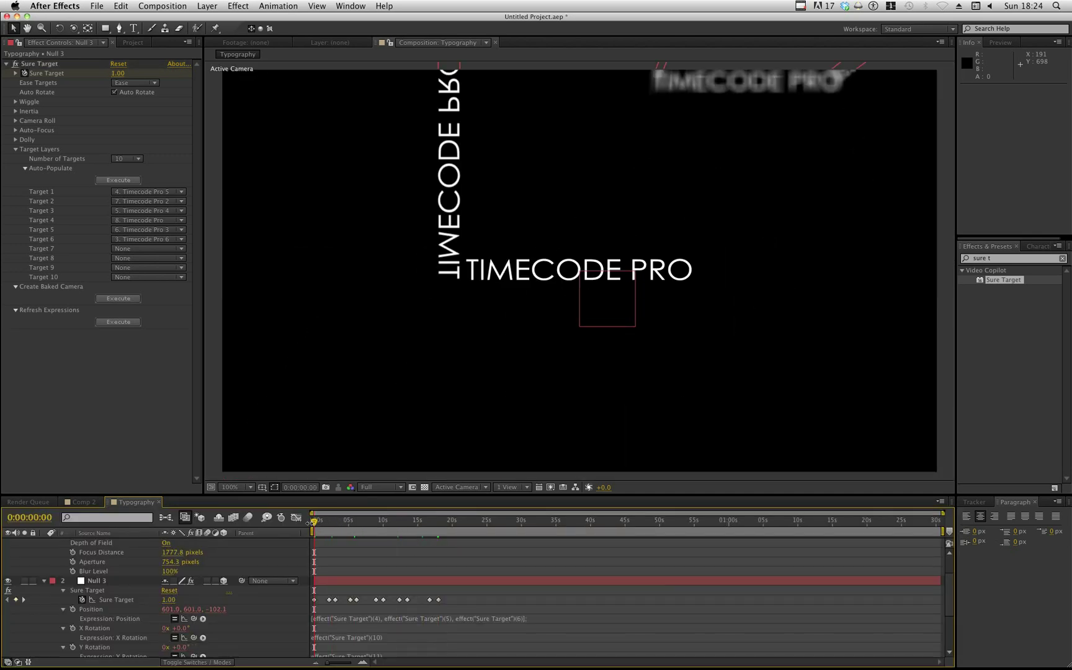
Step: Switch the Sure Target Camera's Depth of Field from On to Off
{"action": "scroll", "coordinate": [218, 569], "scroll_direction": "up", "scroll_amount": 1}
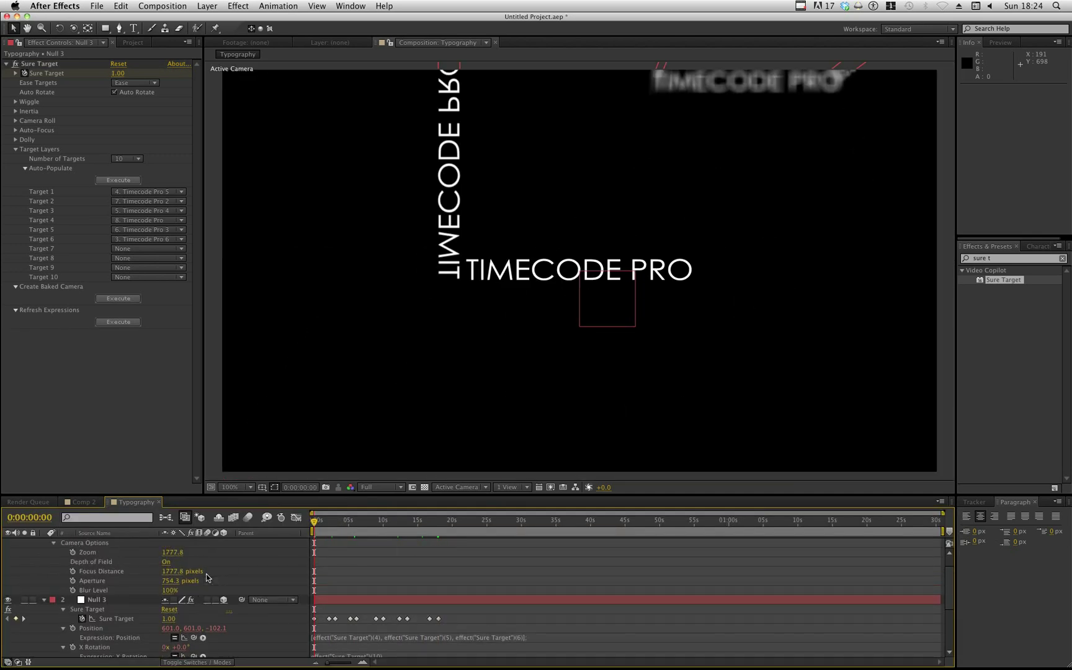
{"action": "left_click", "coordinate": [167, 562]}
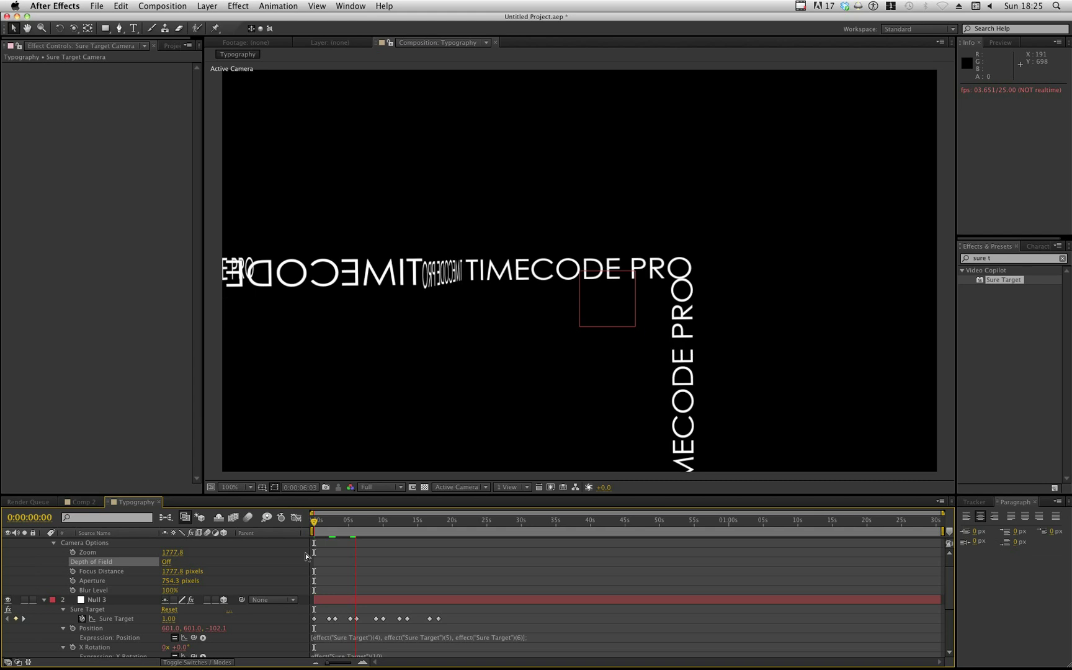
{"action": "left_click", "coordinate": [355, 522]}
{"action": "left_click_drag", "start_coordinate": [355, 526], "coordinate": [367, 526]}
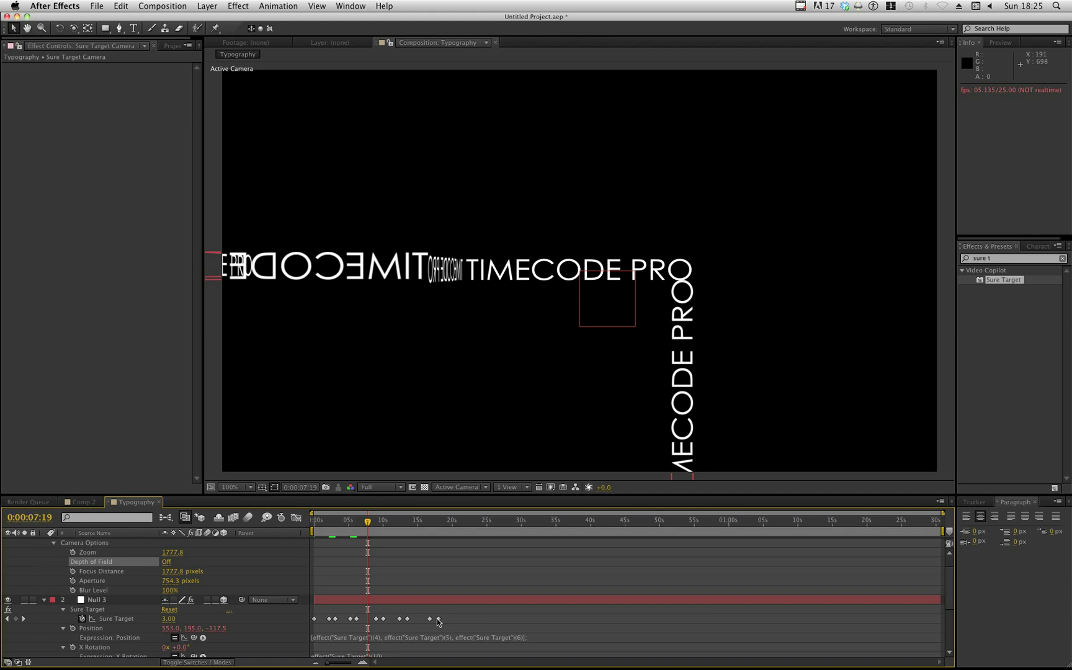
{"action": "left_click_drag", "start_coordinate": [440, 619], "coordinate": [443, 620]}
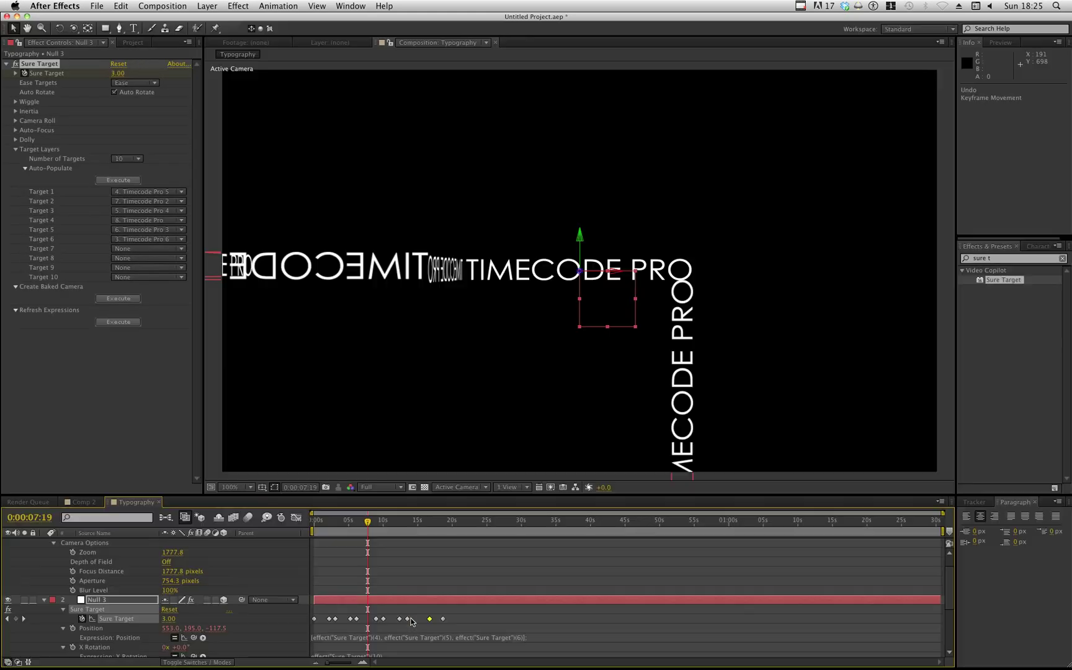
{"action": "key", "text": "cmd+z"}
{"action": "left_click_drag", "start_coordinate": [465, 615], "coordinate": [308, 635]}
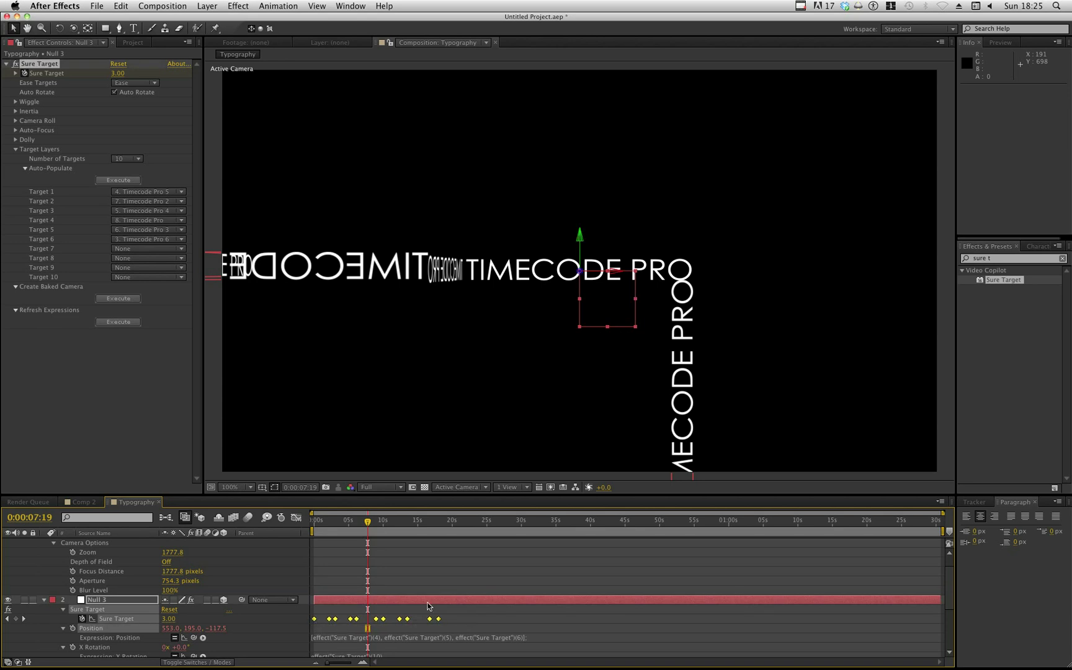
{"action": "mouse_move", "coordinate": [440, 621]}
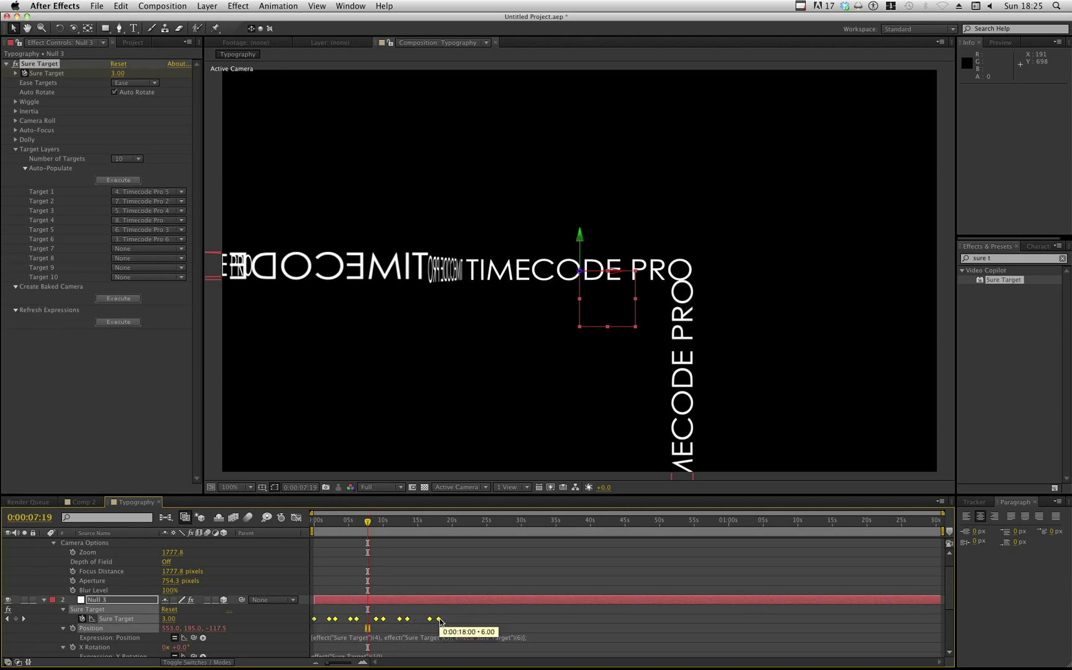
{"action": "left_click_drag", "start_coordinate": [440, 621], "coordinate": [594, 620]}
{"action": "key", "text": "ctrl+z"}
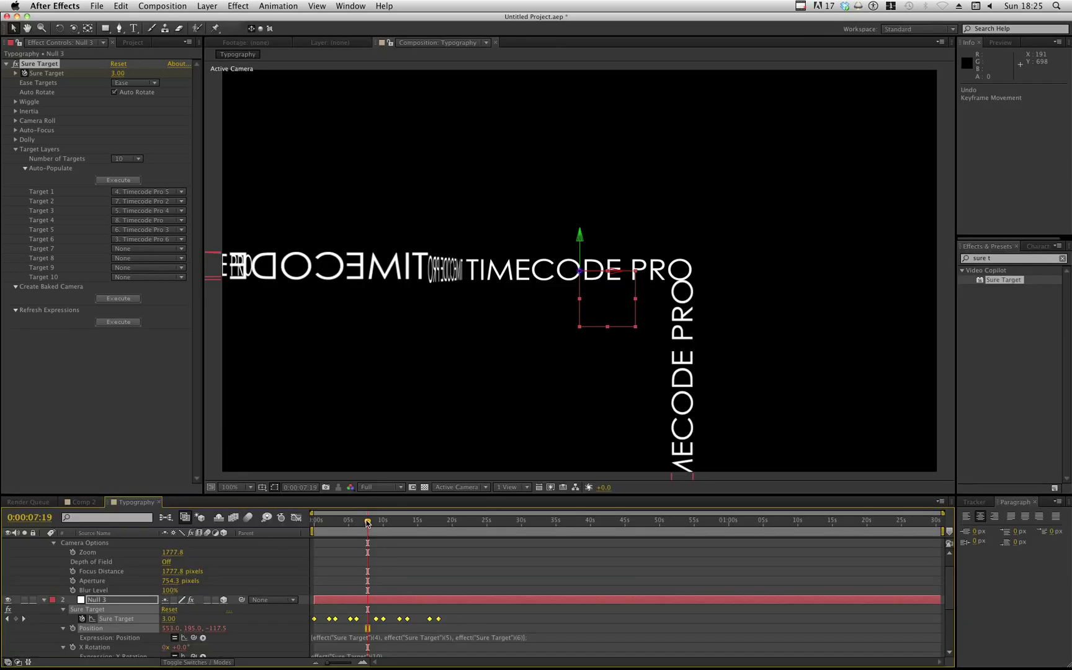
{"action": "left_click_drag", "start_coordinate": [368, 522], "coordinate": [342, 529]}
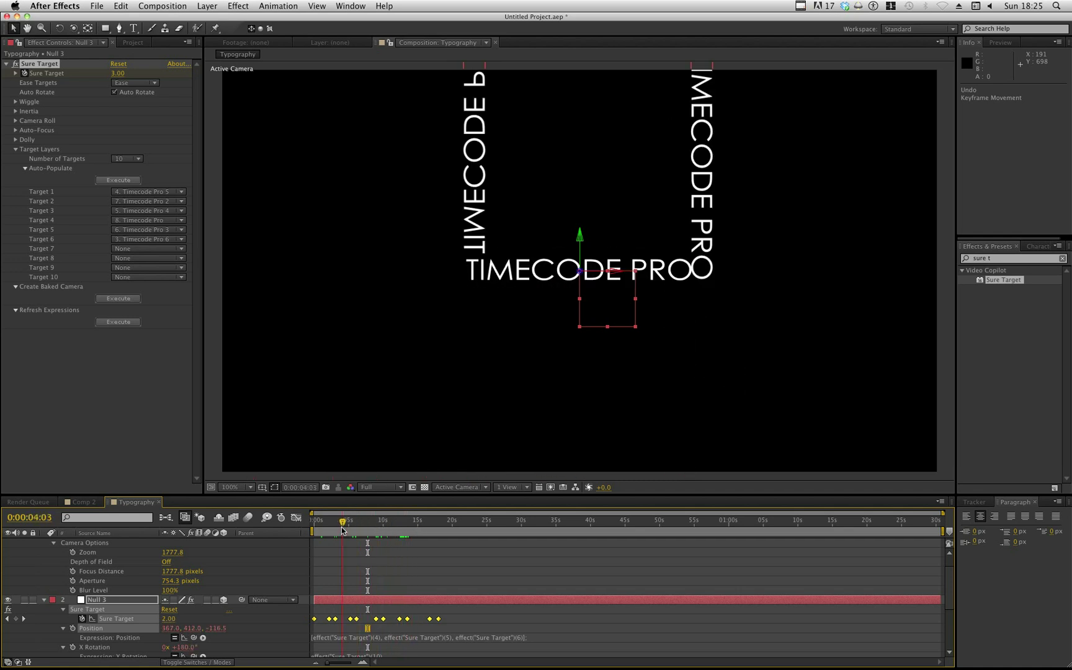
Step: Turn the camera's Depth of Field back on and collapse all expanded layer properties
{"action": "left_click", "coordinate": [165, 563]}
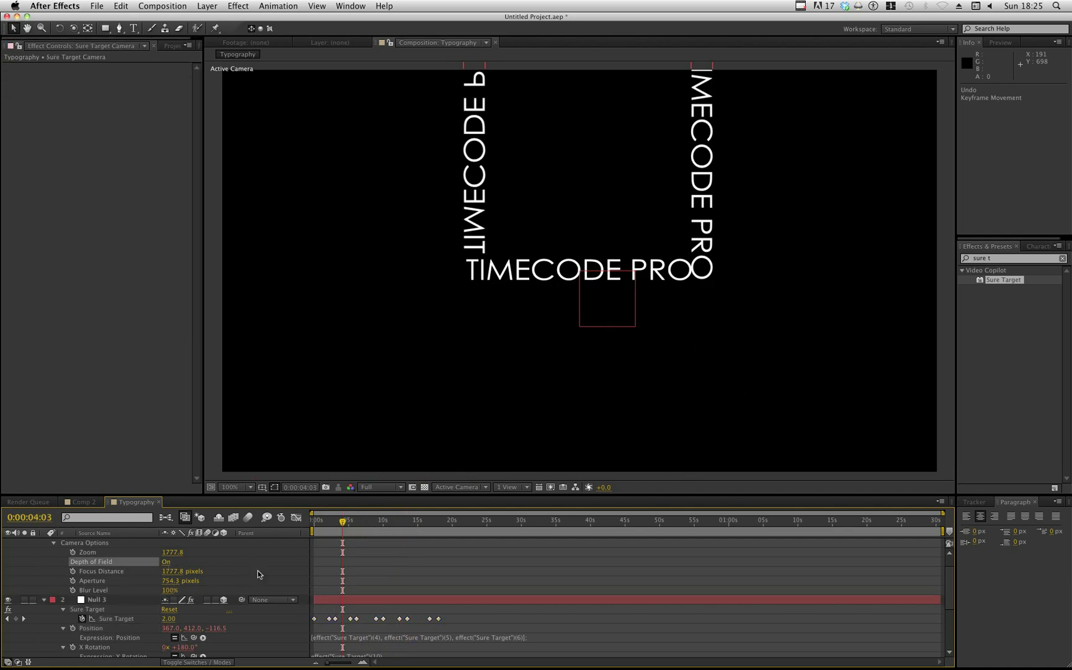
{"action": "left_click_drag", "start_coordinate": [341, 527], "coordinate": [333, 525]}
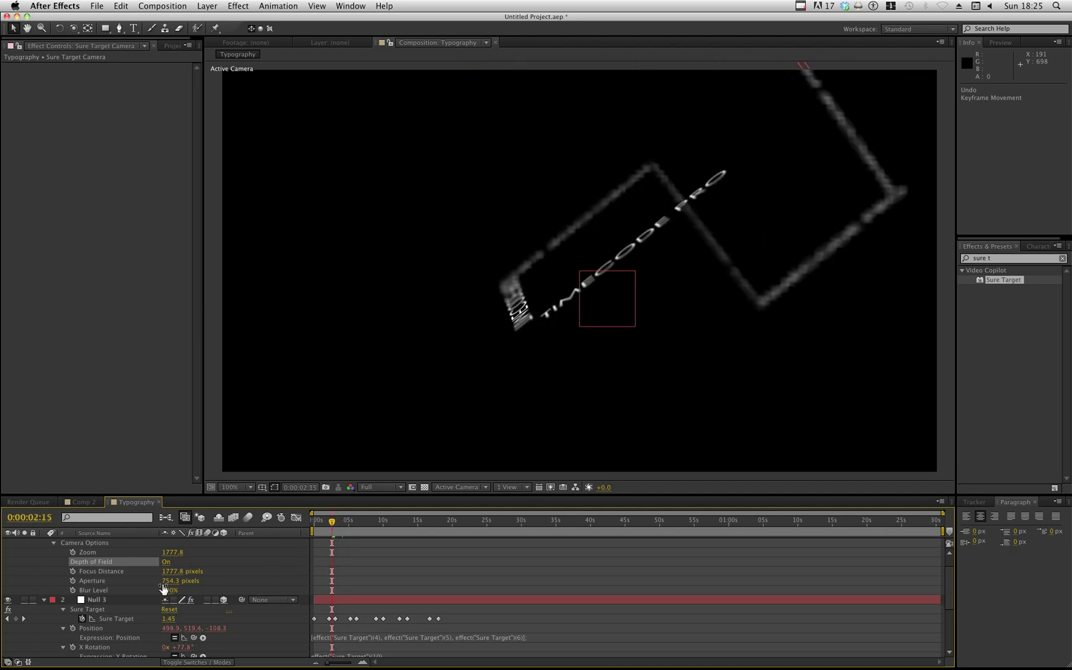
{"action": "scroll", "coordinate": [73, 591], "scroll_direction": "up", "scroll_amount": 2}
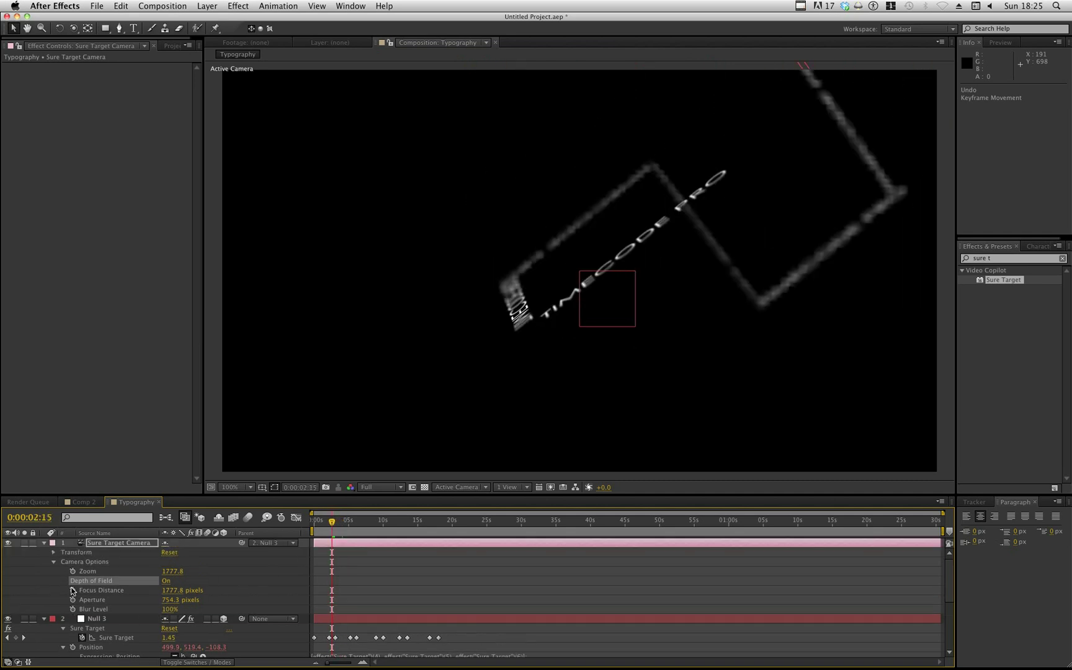
{"action": "left_click", "coordinate": [143, 544]}
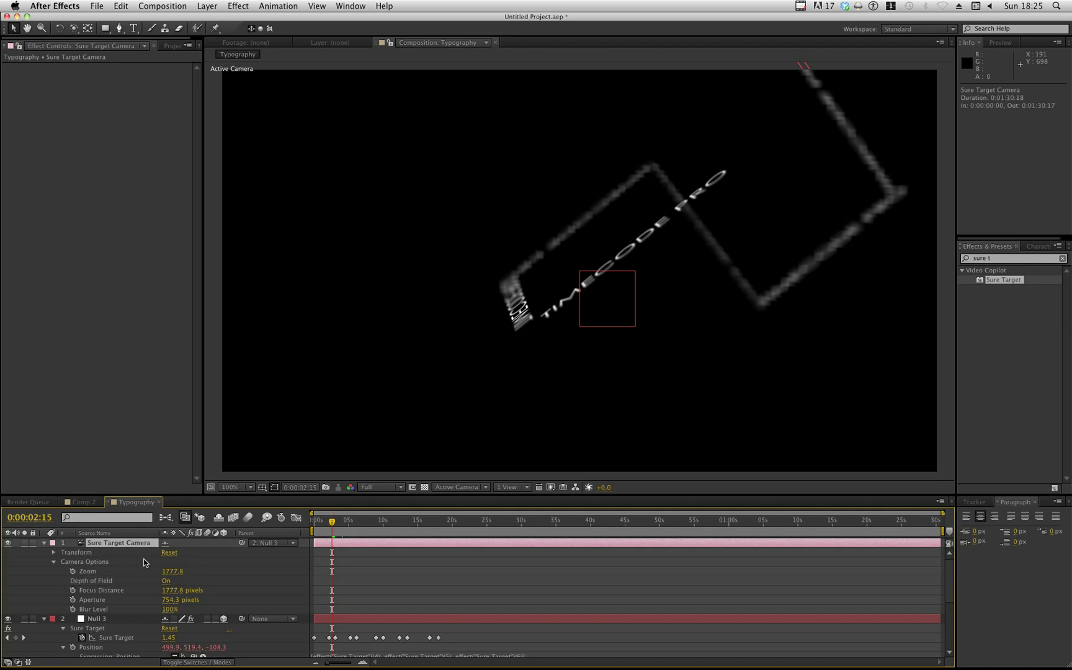
{"action": "key", "text": "super+a"}
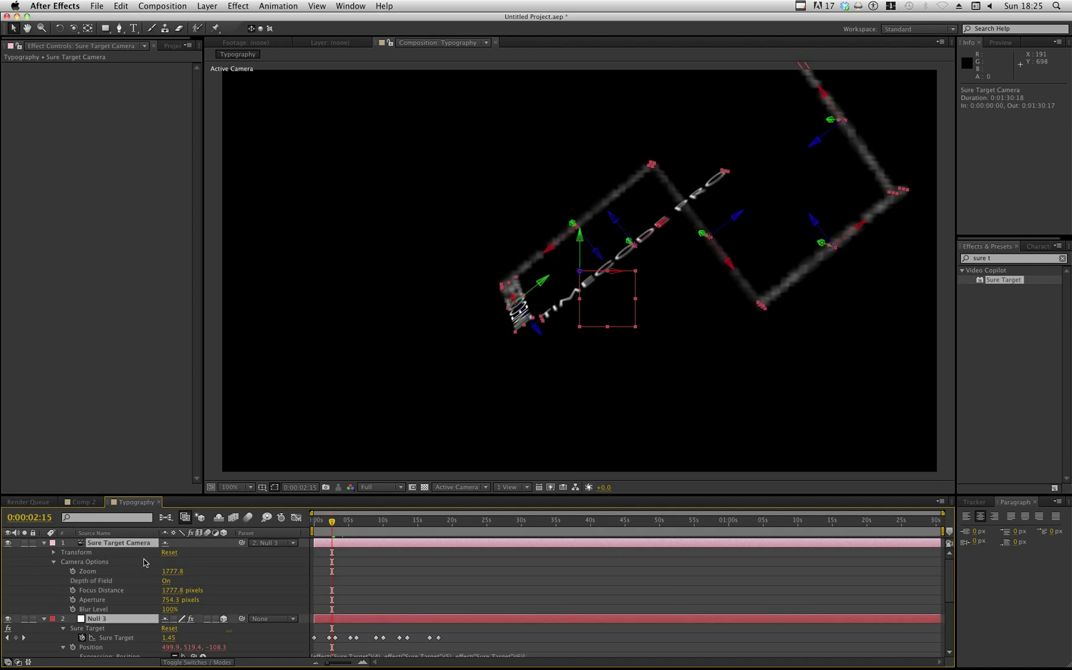
{"action": "left_click", "coordinate": [46, 544]}
{"action": "left_click", "coordinate": [172, 631]}
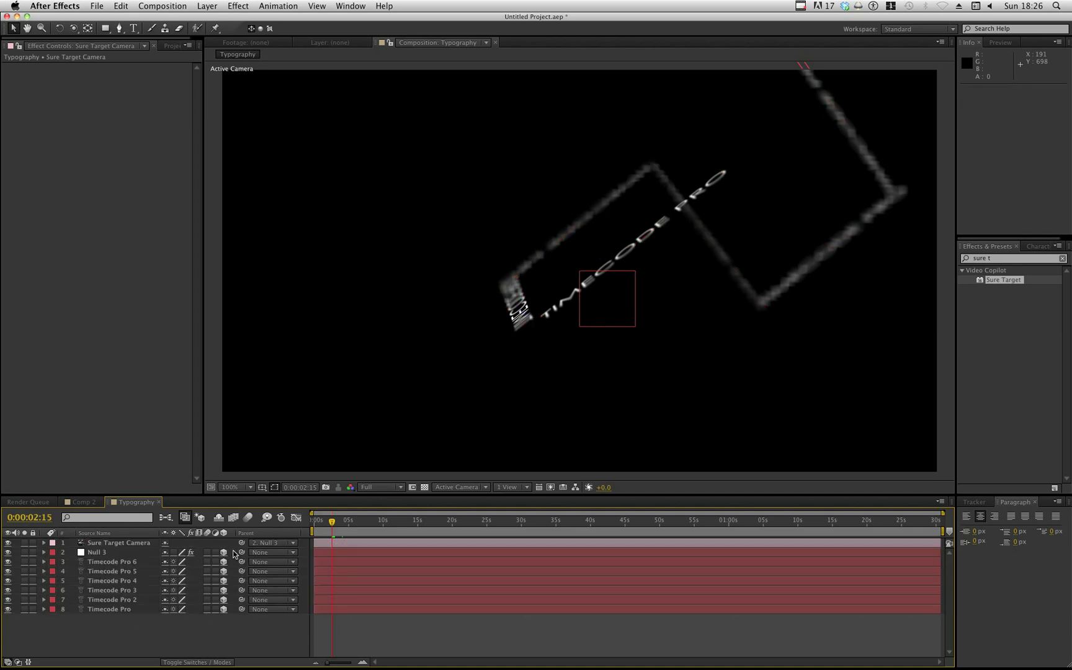
Step: Enable composition motion blur and motion blur on the six Timecode Pro layers, then preview
{"action": "left_click", "coordinate": [249, 518]}
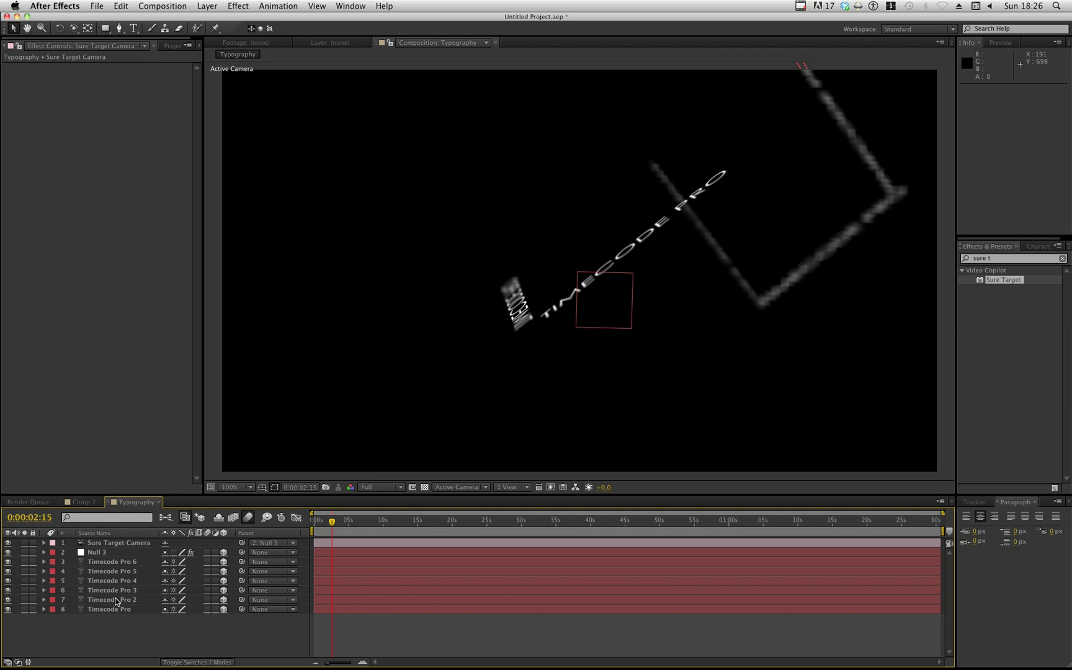
{"action": "left_click_drag", "start_coordinate": [120, 620], "coordinate": [112, 565]}
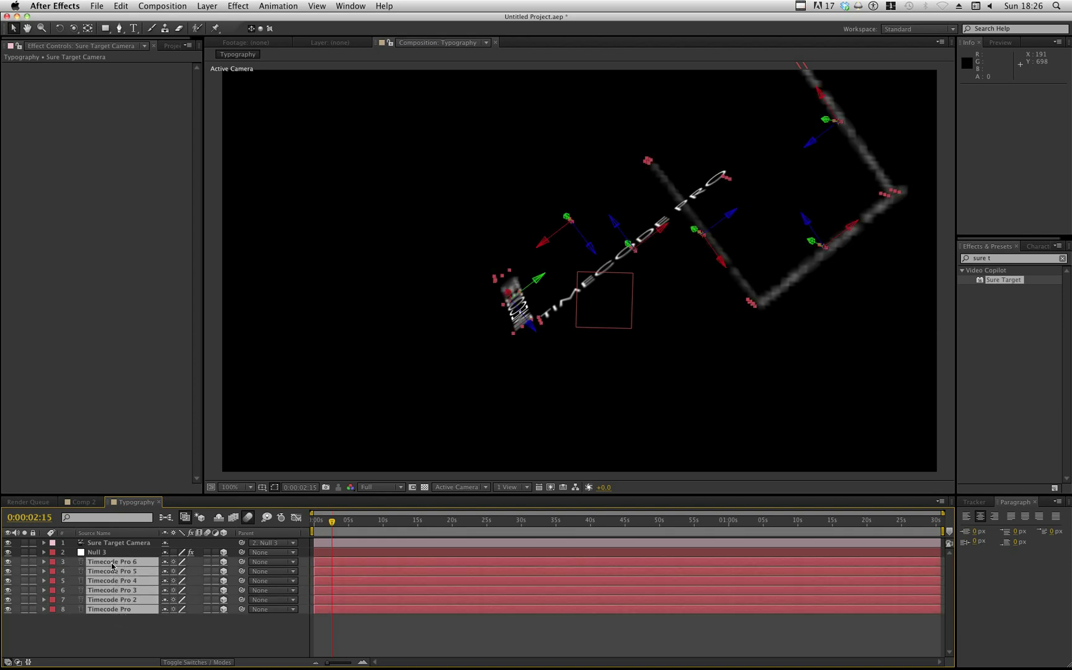
{"action": "left_click", "coordinate": [207, 562]}
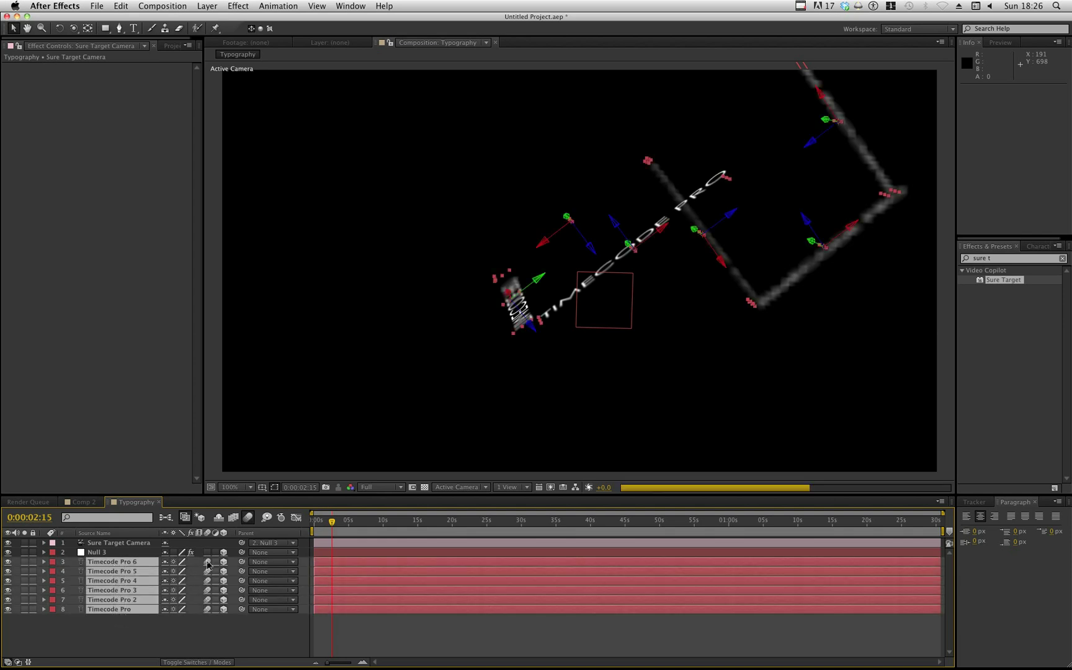
{"action": "left_click", "coordinate": [272, 632]}
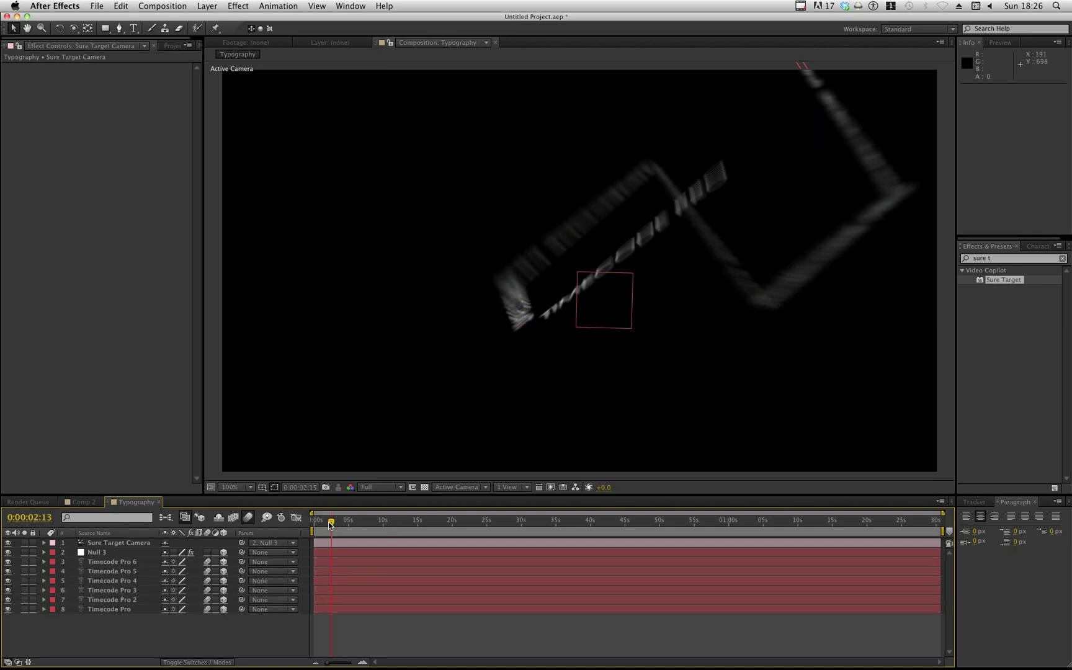
{"action": "left_click_drag", "start_coordinate": [330, 525], "coordinate": [328, 525]}
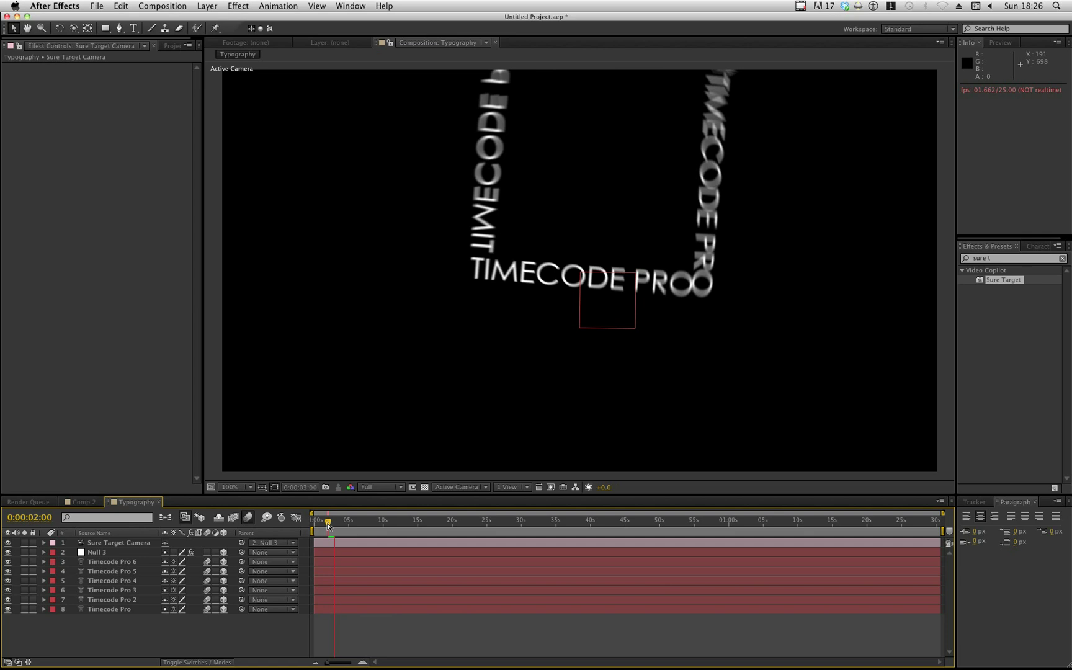
{"action": "left_click_drag", "start_coordinate": [329, 526], "coordinate": [330, 525]}
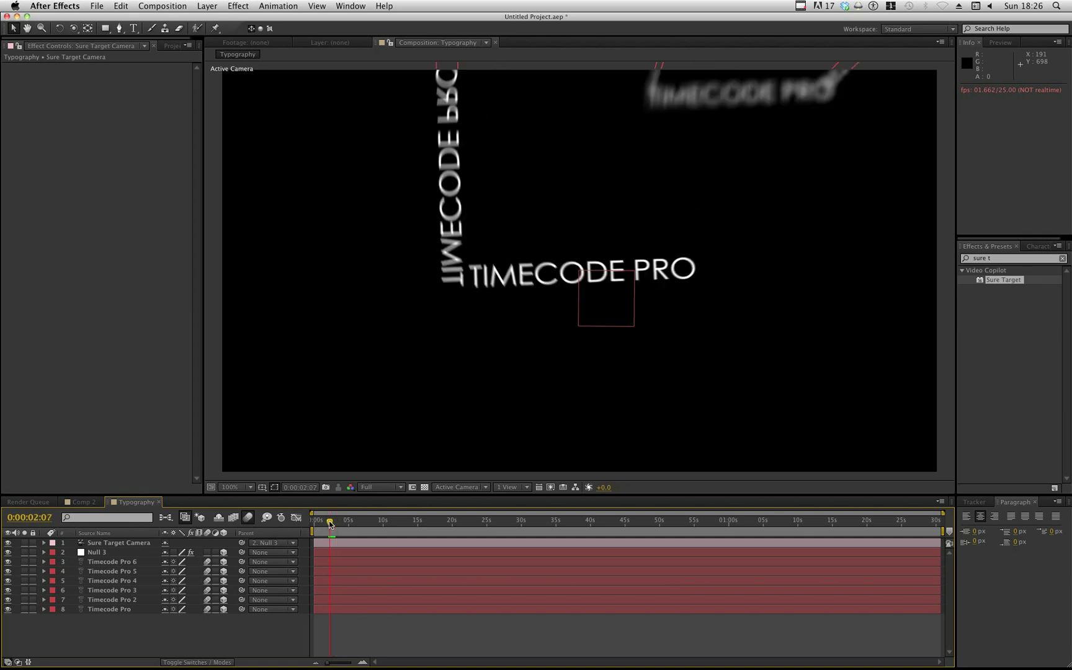
{"action": "key", "text": "space"}
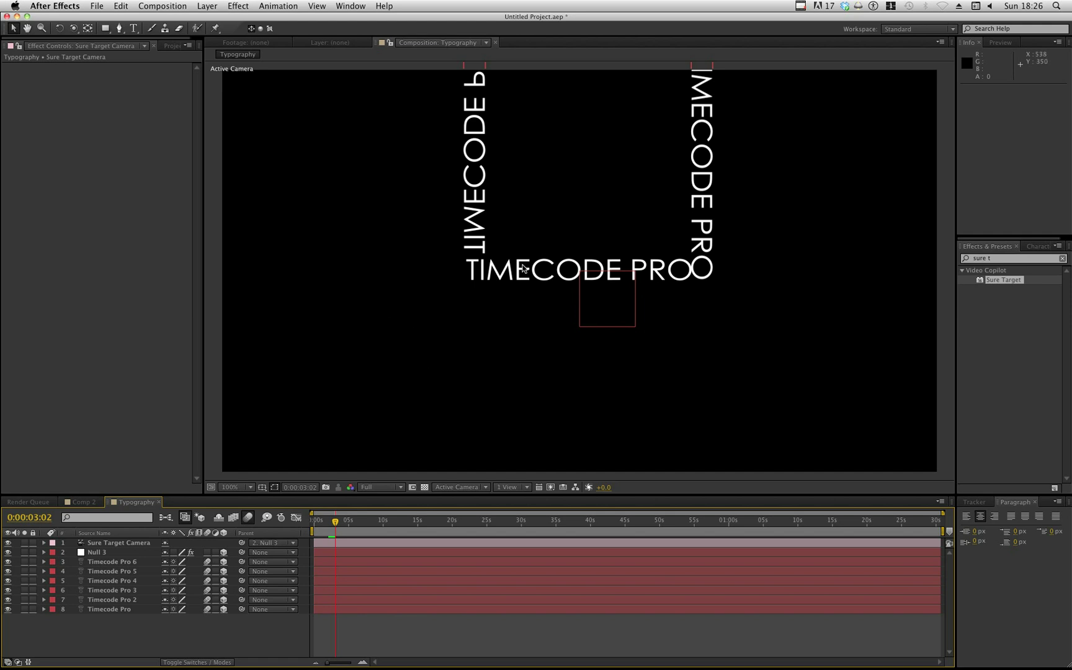
{"action": "left_click", "coordinate": [189, 6]}
{"action": "mouse_move", "coordinate": [207, 5]}
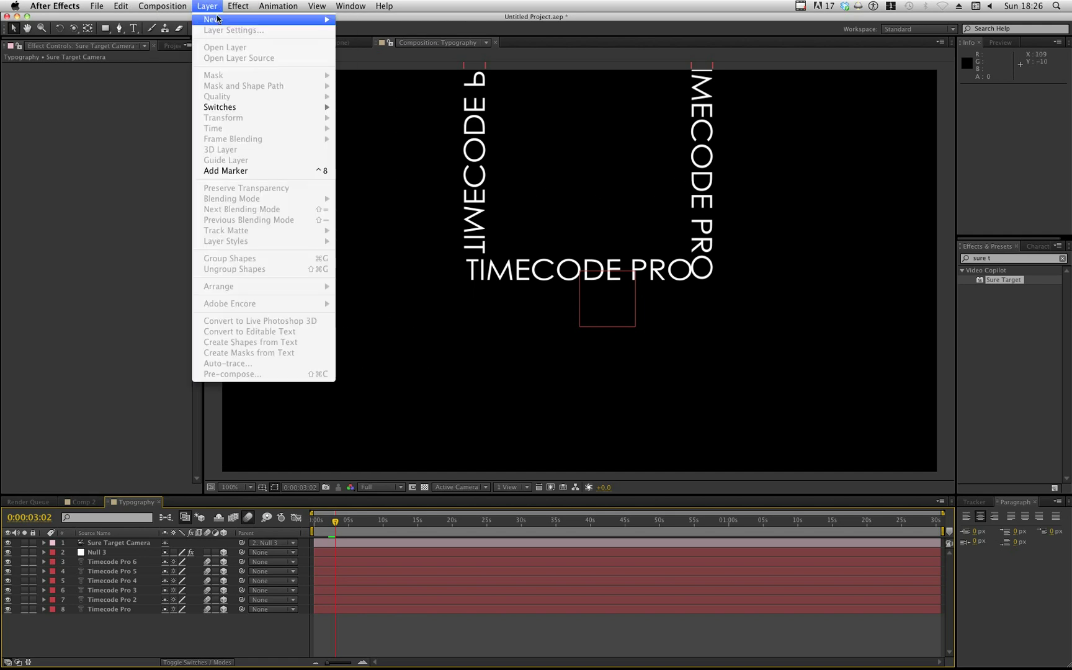
{"action": "left_click", "coordinate": [374, 88]}
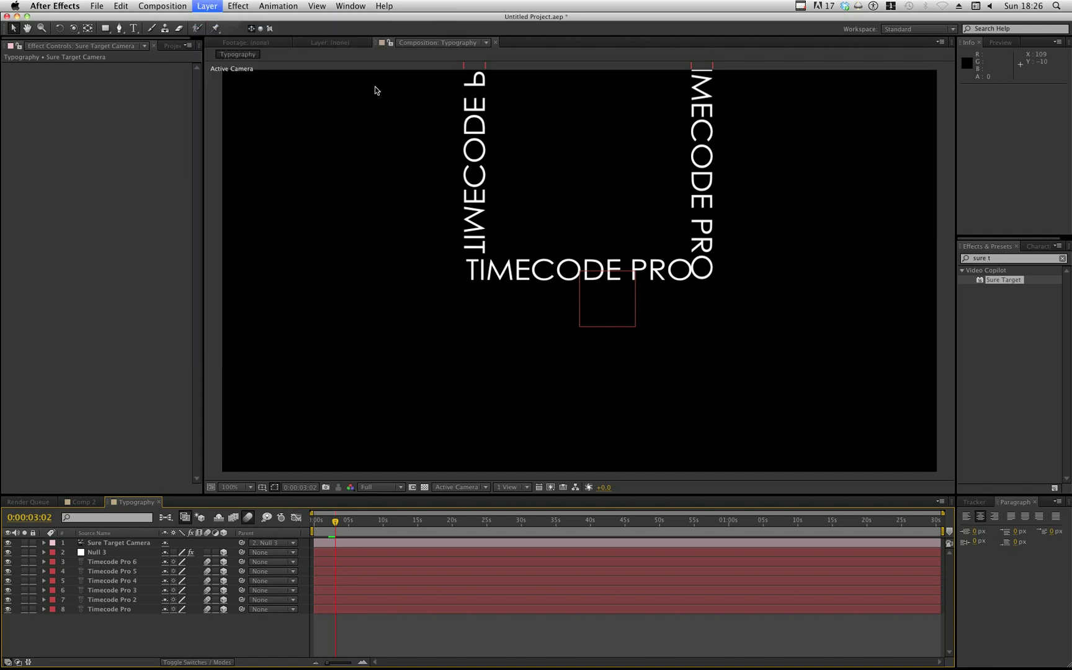
{"action": "key", "text": "super+5"}
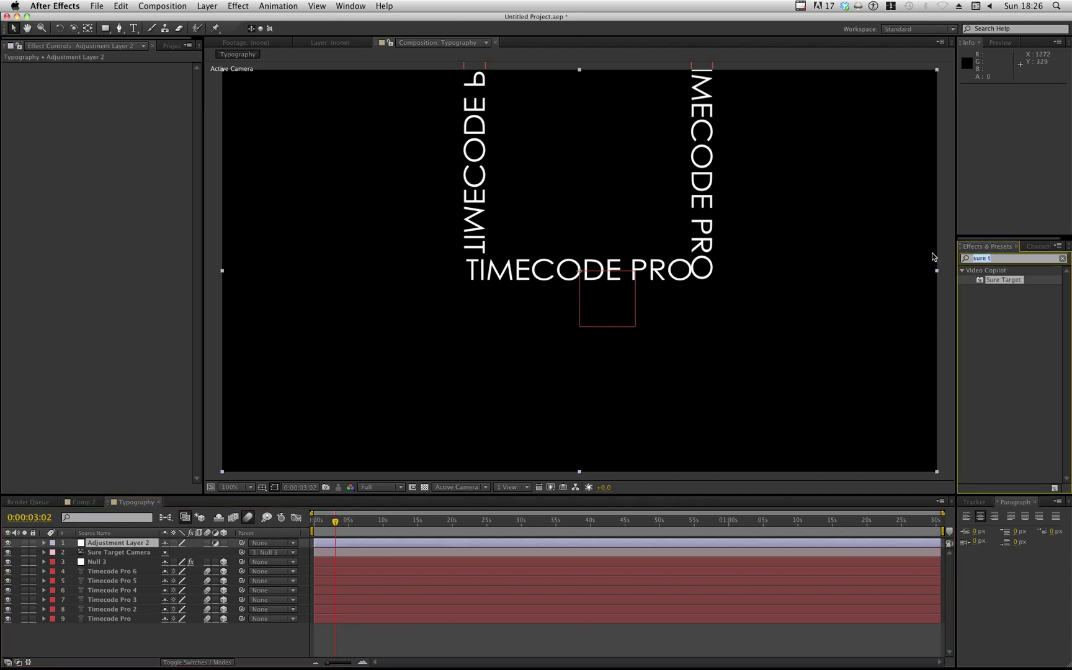
{"action": "type", "text": "inv"}
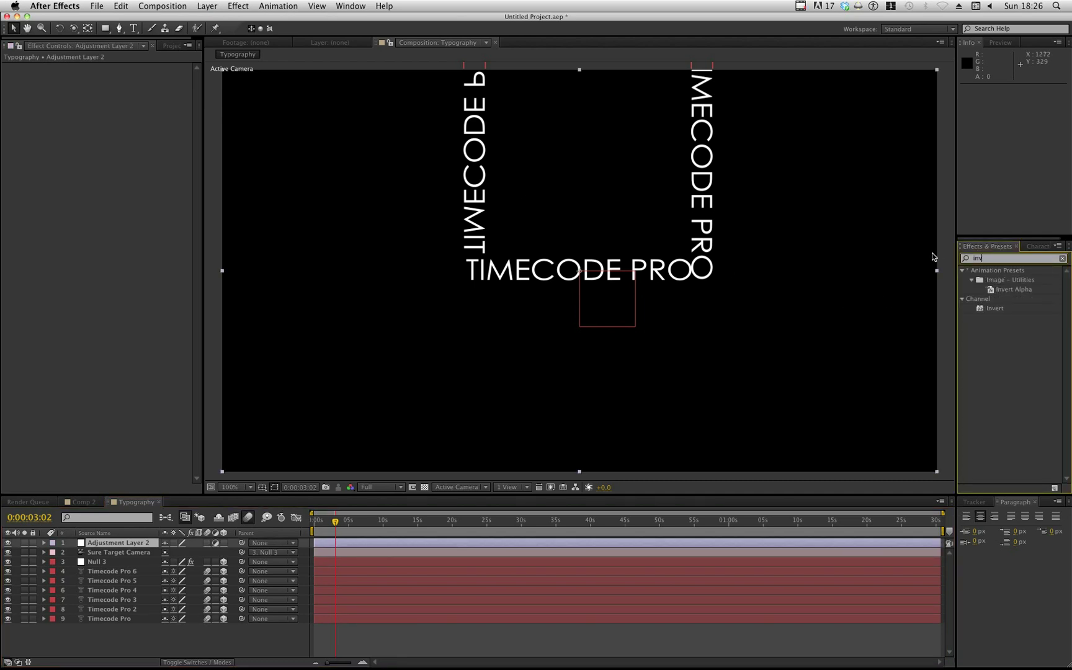
{"action": "type", "text": "ert"}
{"action": "left_click_drag", "start_coordinate": [993, 309], "coordinate": [737, 309]}
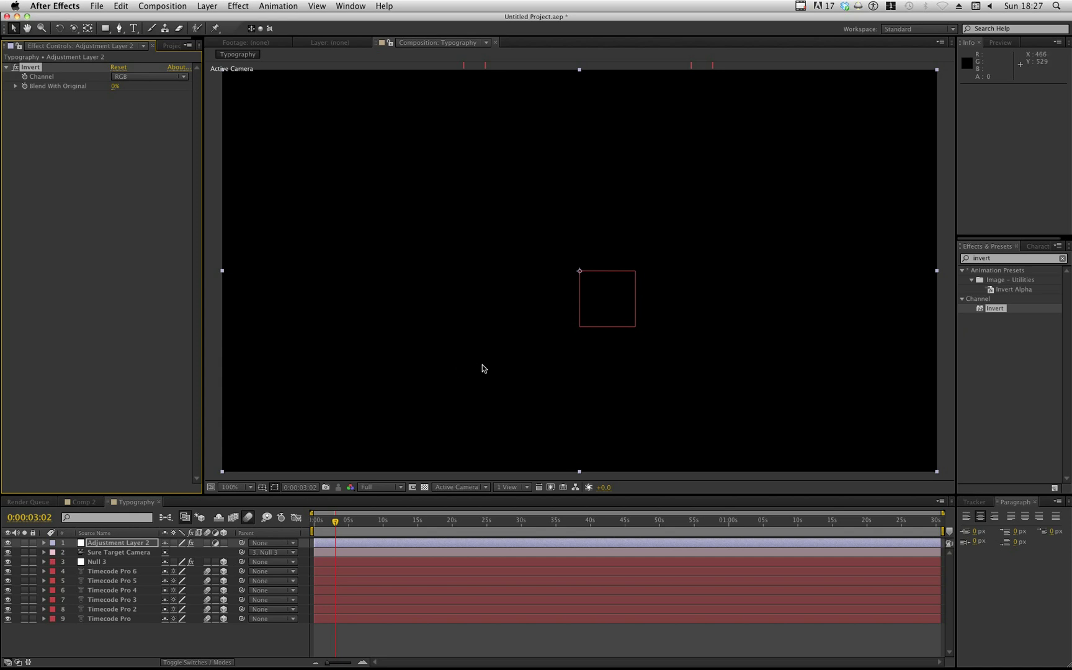
{"action": "left_click", "coordinate": [263, 632]}
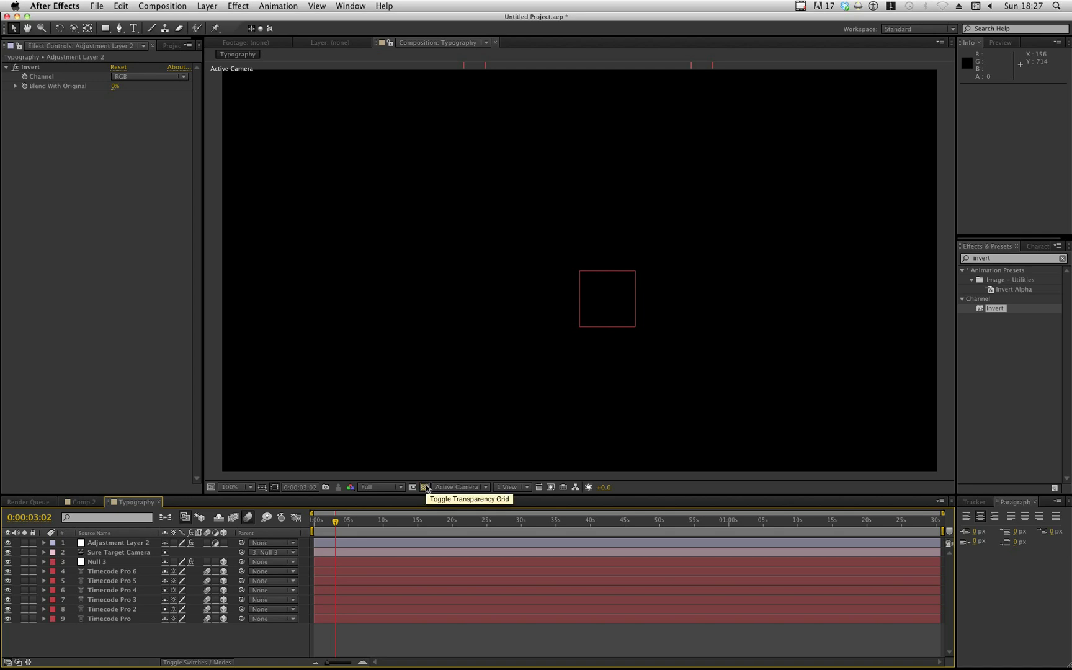
{"action": "left_click", "coordinate": [425, 487]}
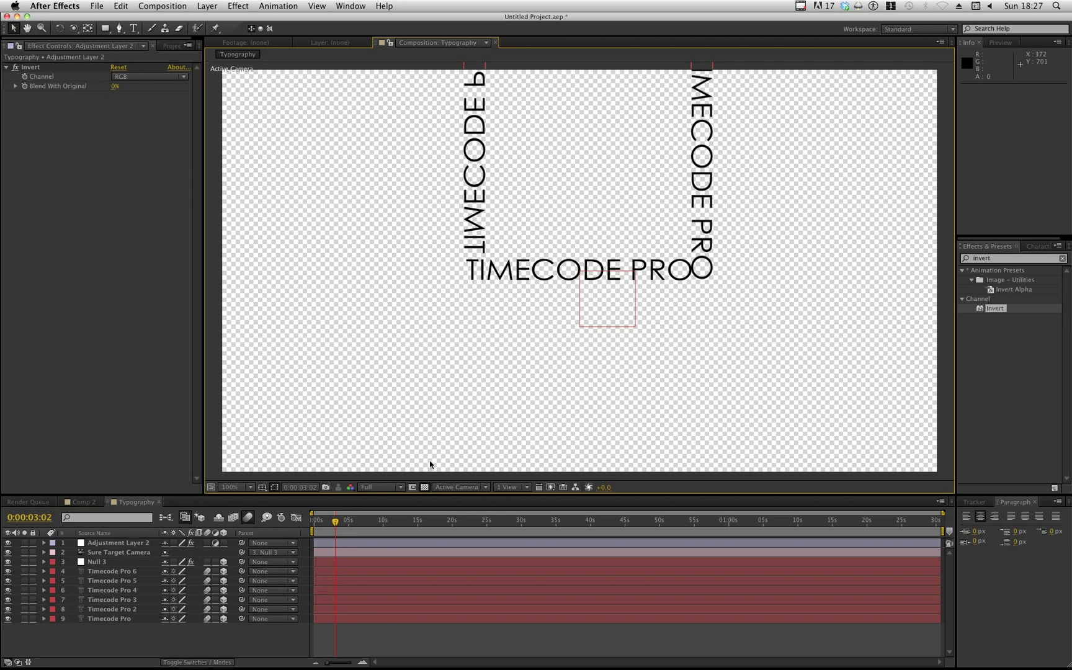
{"action": "left_click", "coordinate": [424, 488]}
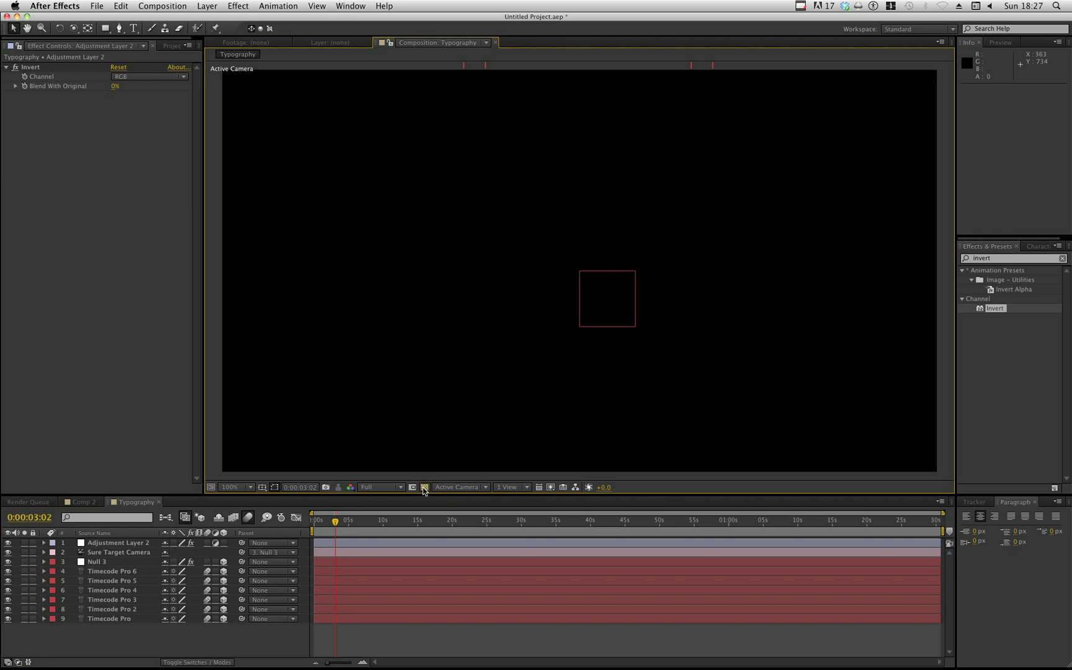
{"action": "left_click", "coordinate": [425, 488]}
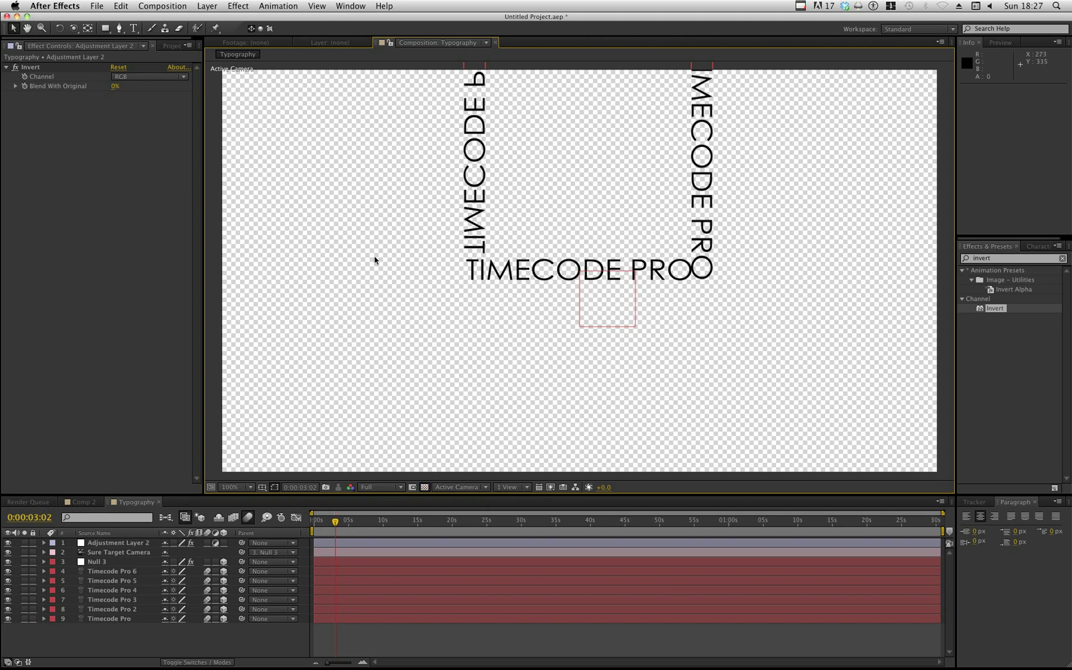
Step: Create a comp-sized Black Solid 3 and move it below all Timecode Pro layers
{"action": "left_click", "coordinate": [233, 5]}
{"action": "mouse_move", "coordinate": [207, 6]}
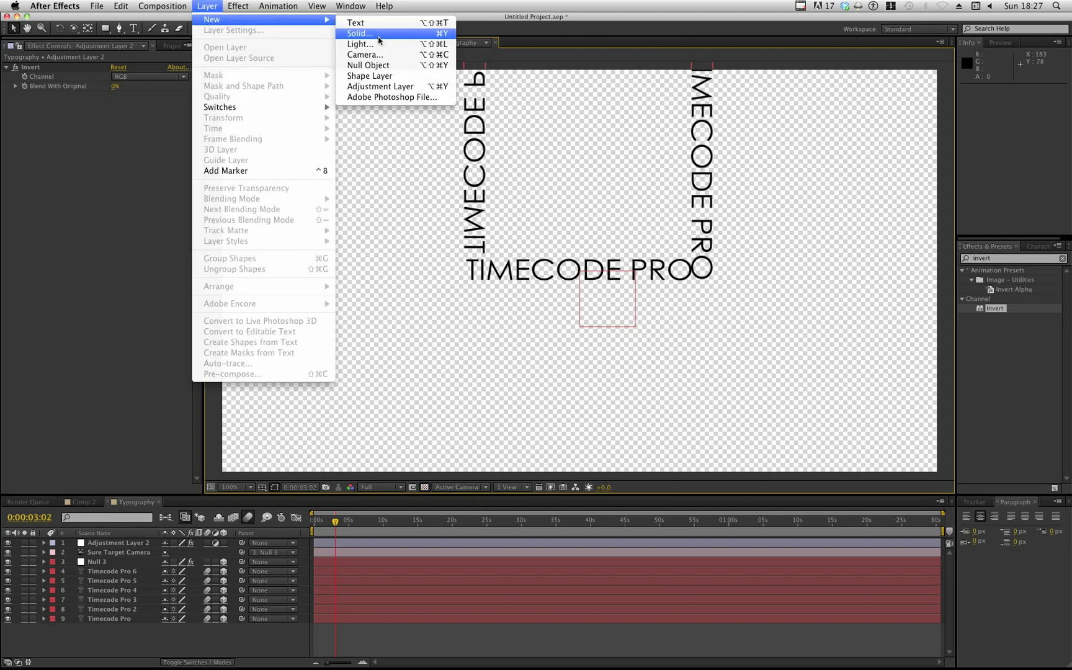
{"action": "left_click", "coordinate": [379, 35]}
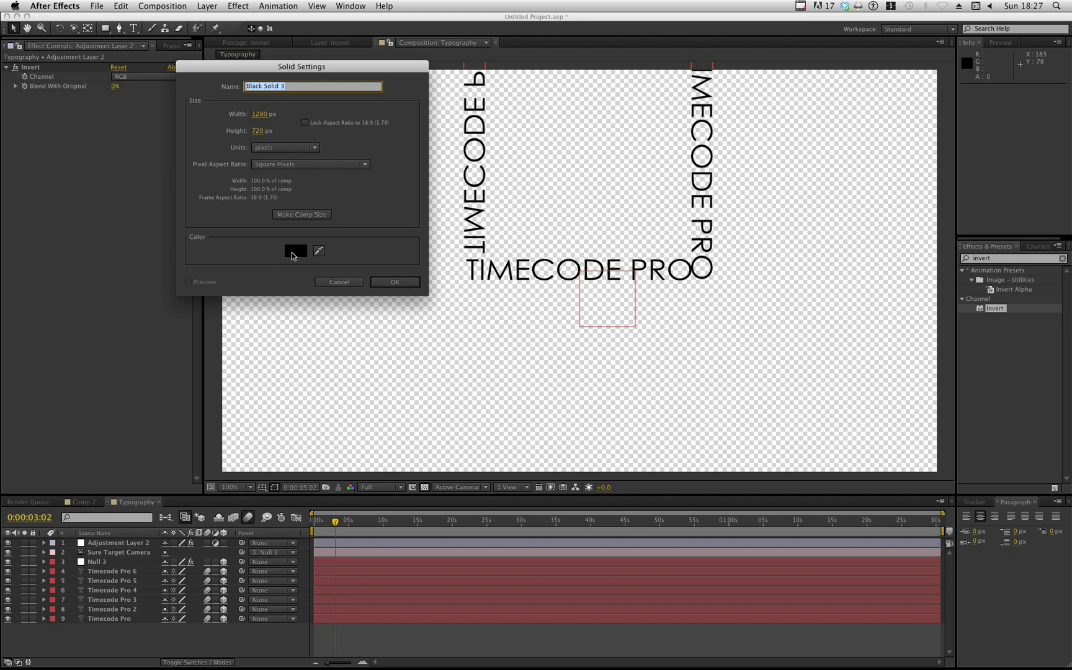
{"action": "left_click", "coordinate": [400, 283]}
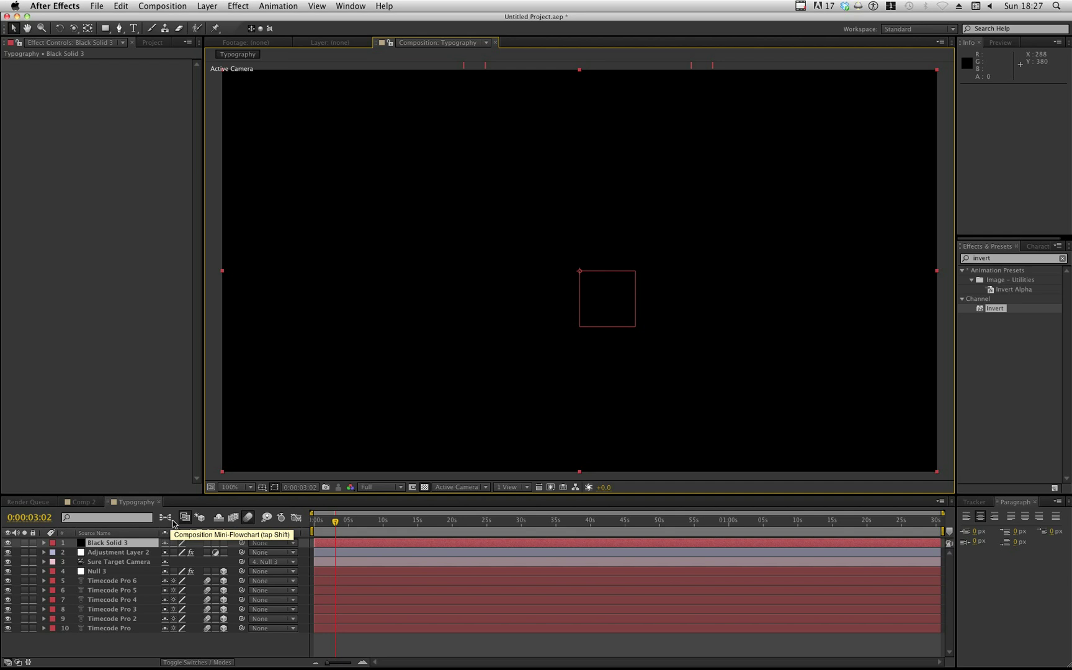
{"action": "left_click_drag", "start_coordinate": [126, 545], "coordinate": [123, 648]}
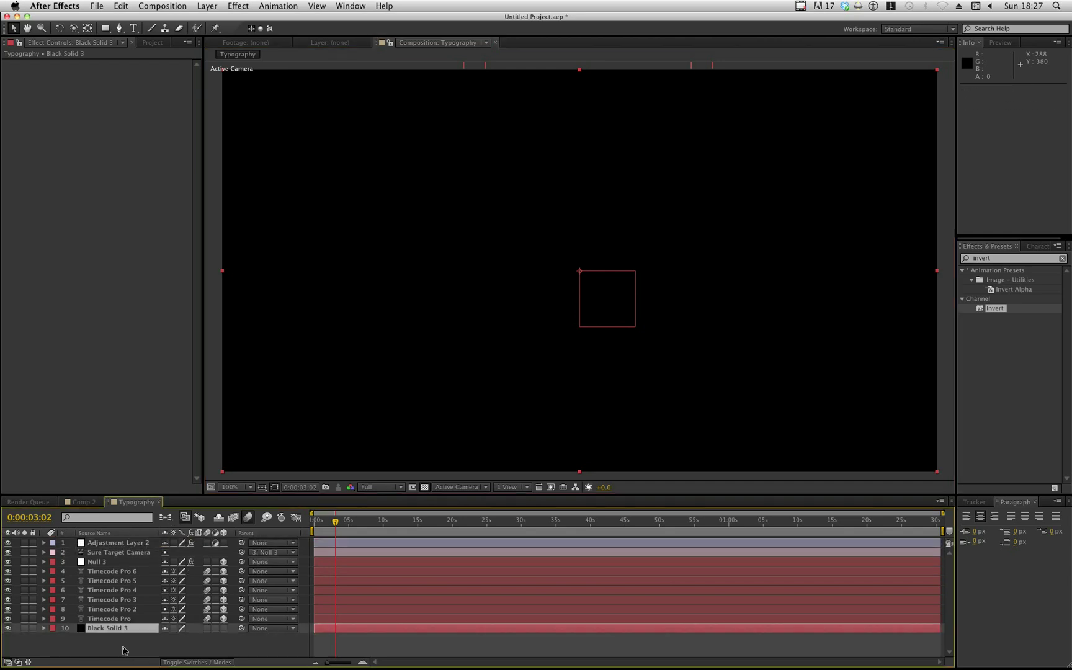
{"action": "left_click", "coordinate": [119, 543]}
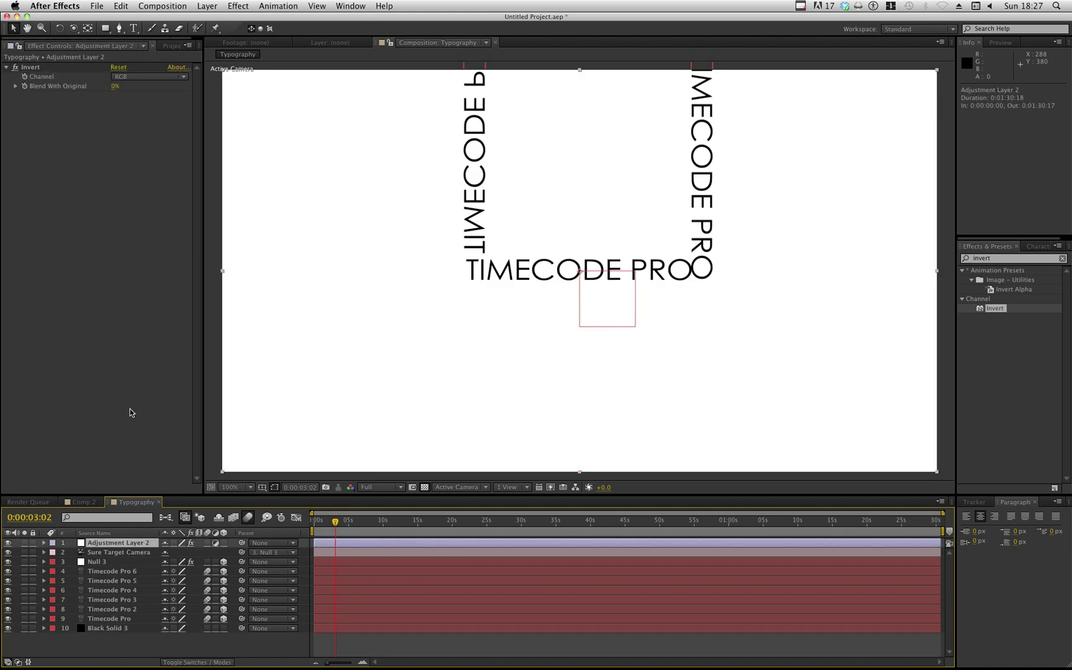
{"action": "left_click", "coordinate": [132, 646]}
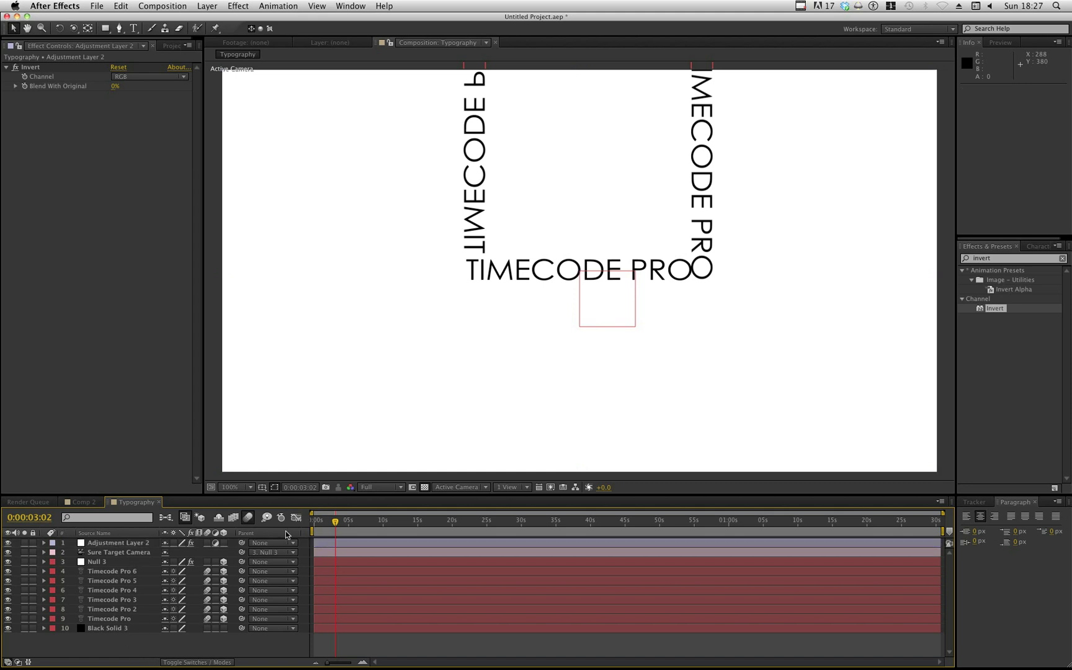
Step: Apply the Ramp effect to Black Solid 3
{"action": "left_click", "coordinate": [336, 521]}
{"action": "left_click", "coordinate": [115, 630]}
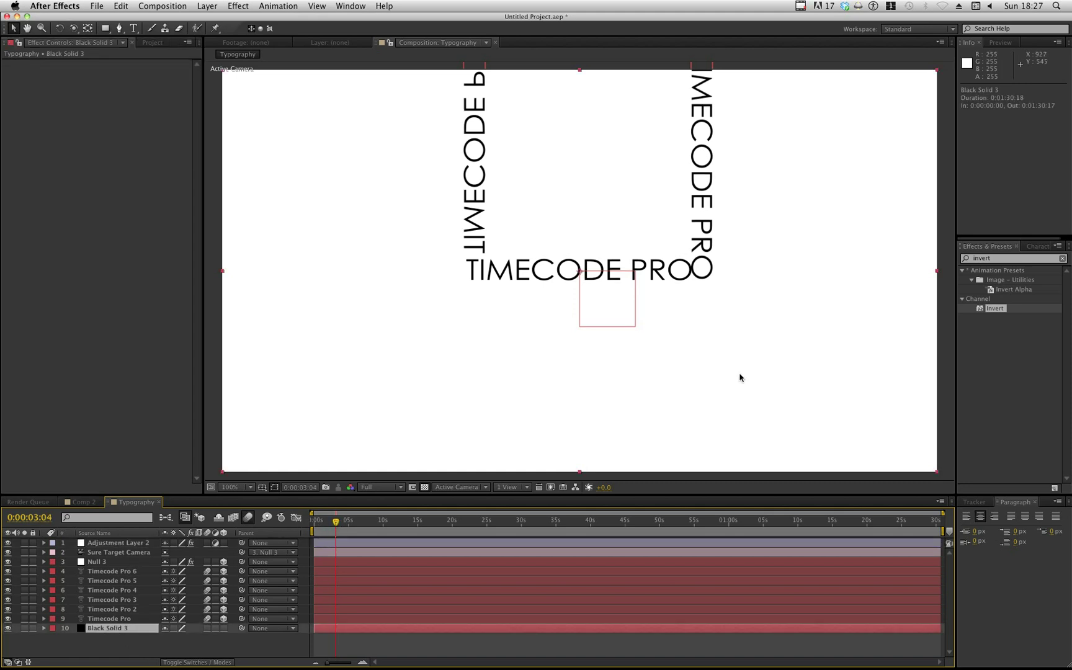
{"action": "left_click", "coordinate": [987, 259]}
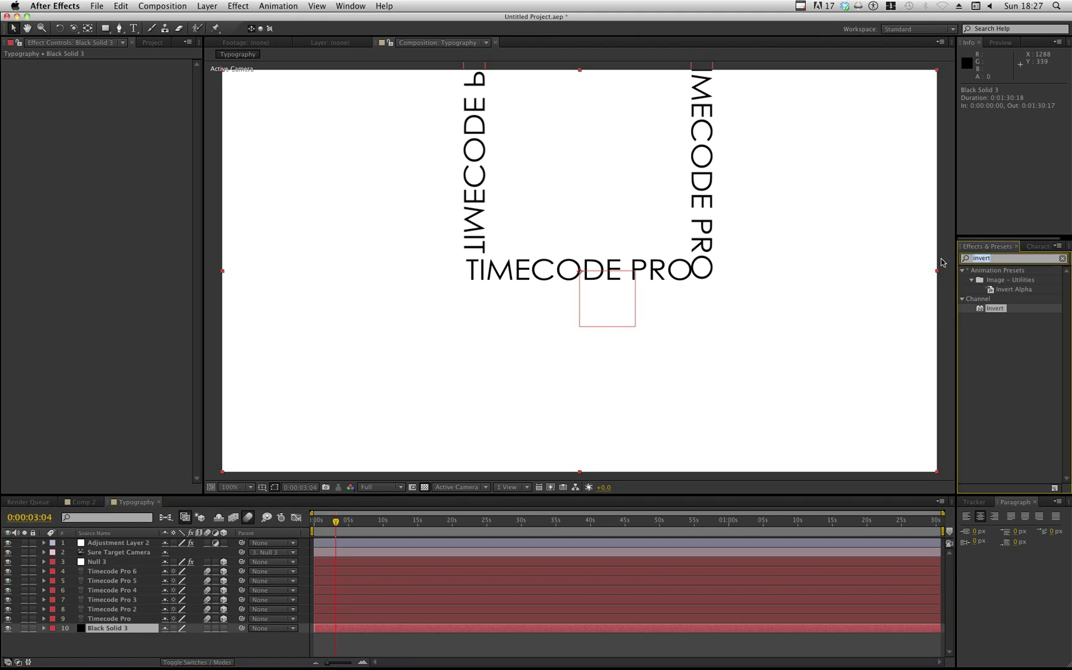
{"action": "type", "text": "ramp"}
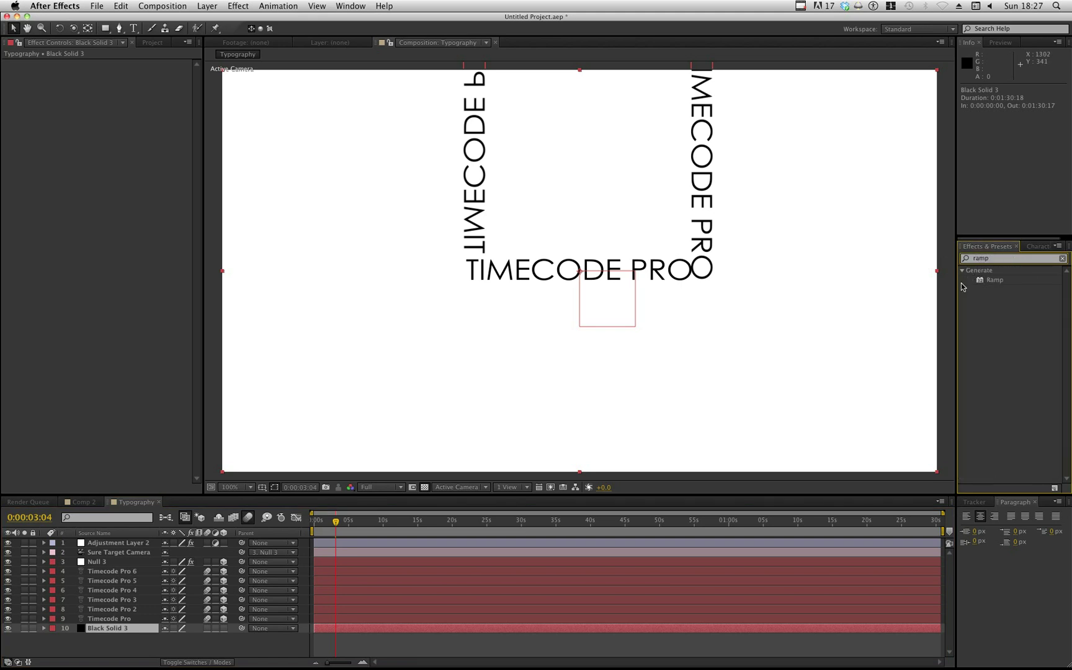
{"action": "left_click_drag", "start_coordinate": [996, 284], "coordinate": [134, 627]}
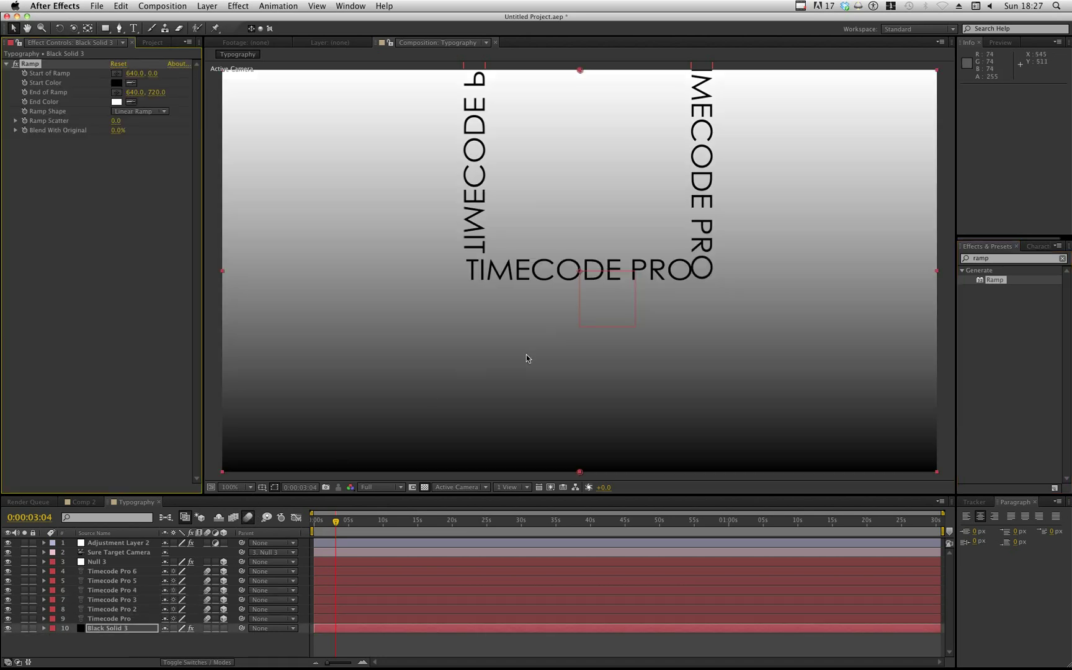
Step: Make it a Radial Ramp starting at frame centre, with the end point pushed below the frame
{"action": "key", "text": "comma"}
{"action": "key", "text": "comma"}
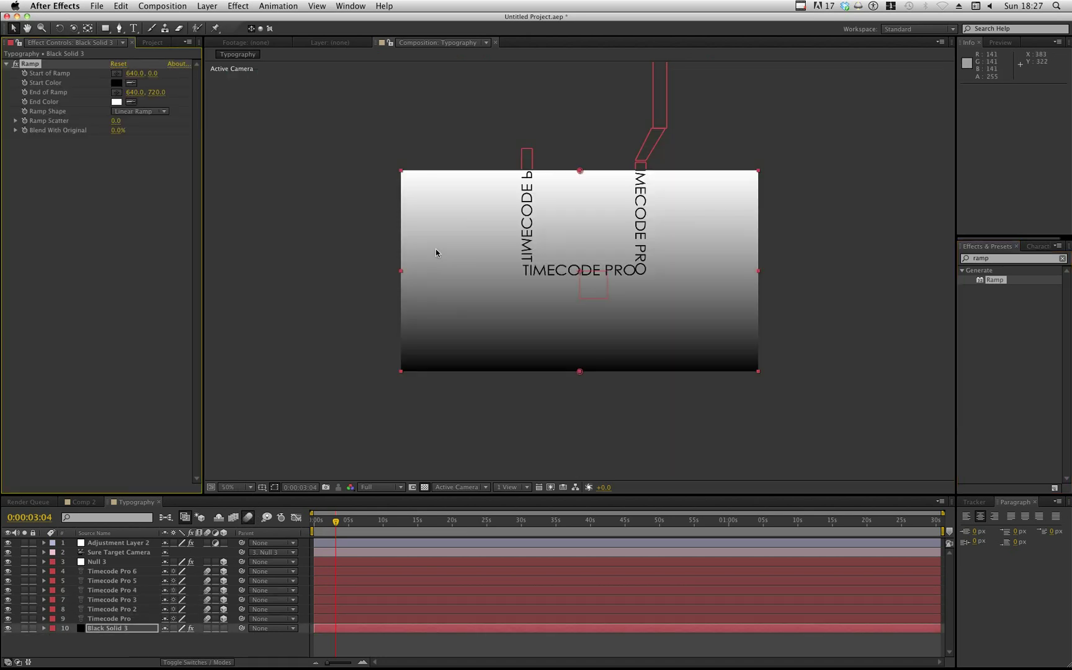
{"action": "left_click", "coordinate": [143, 112]}
{"action": "left_click", "coordinate": [147, 132]}
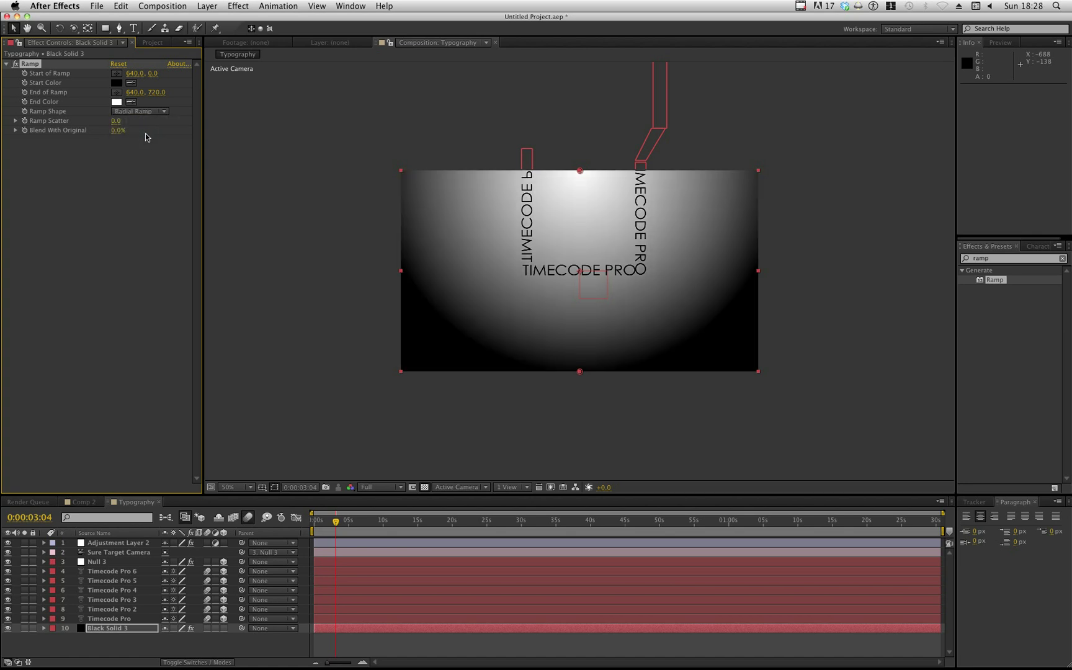
{"action": "left_click_drag", "start_coordinate": [581, 170], "coordinate": [581, 272]}
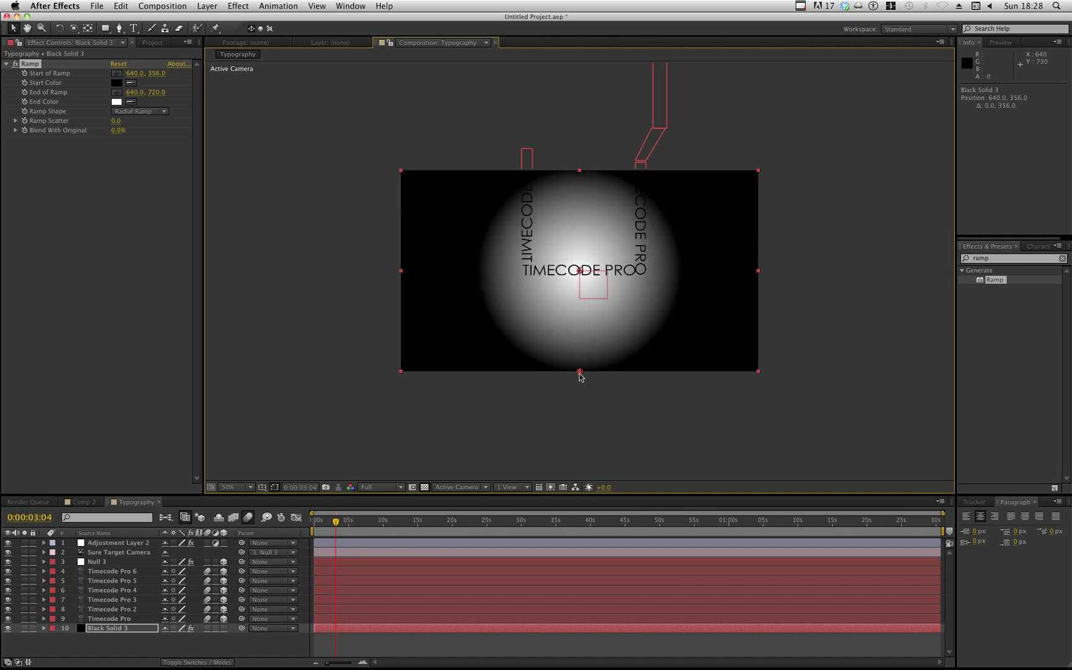
{"action": "left_click_drag", "start_coordinate": [581, 372], "coordinate": [579, 484]}
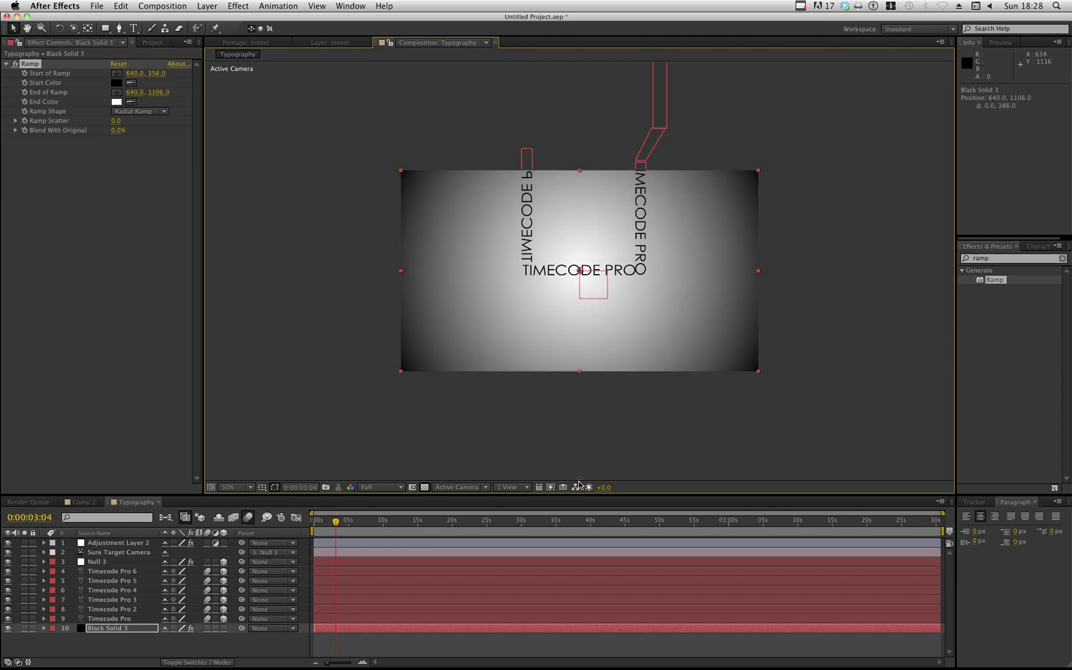
{"action": "key", "text": "period"}
{"action": "key", "text": "period"}
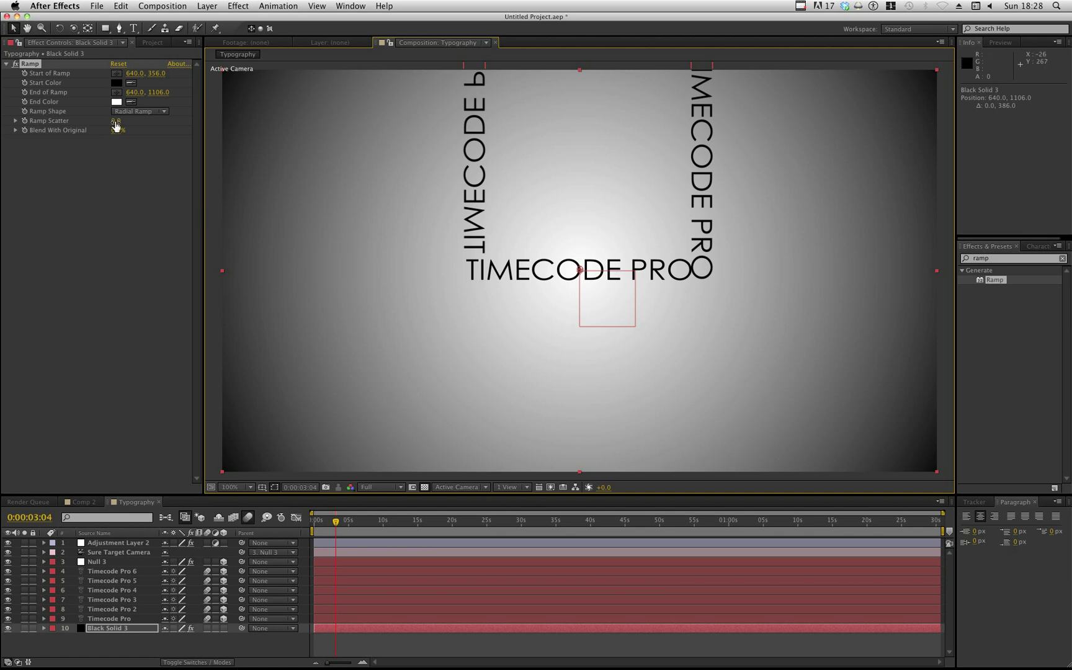
Step: Set the Ramp Scatter to about 26.6 for subtle grain on the gradient
{"action": "left_click_drag", "start_coordinate": [116, 125], "coordinate": [256, 122]}
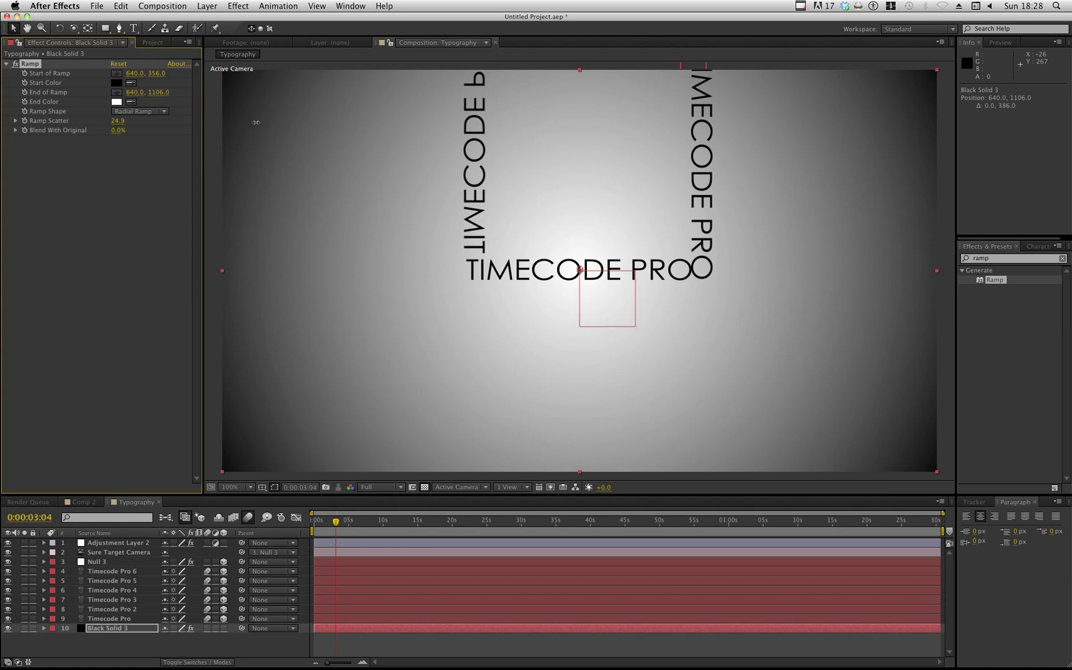
{"action": "left_click_drag", "start_coordinate": [554, 126], "coordinate": [658, 129]}
{"action": "left_click_drag", "start_coordinate": [119, 125], "coordinate": [84, 143]}
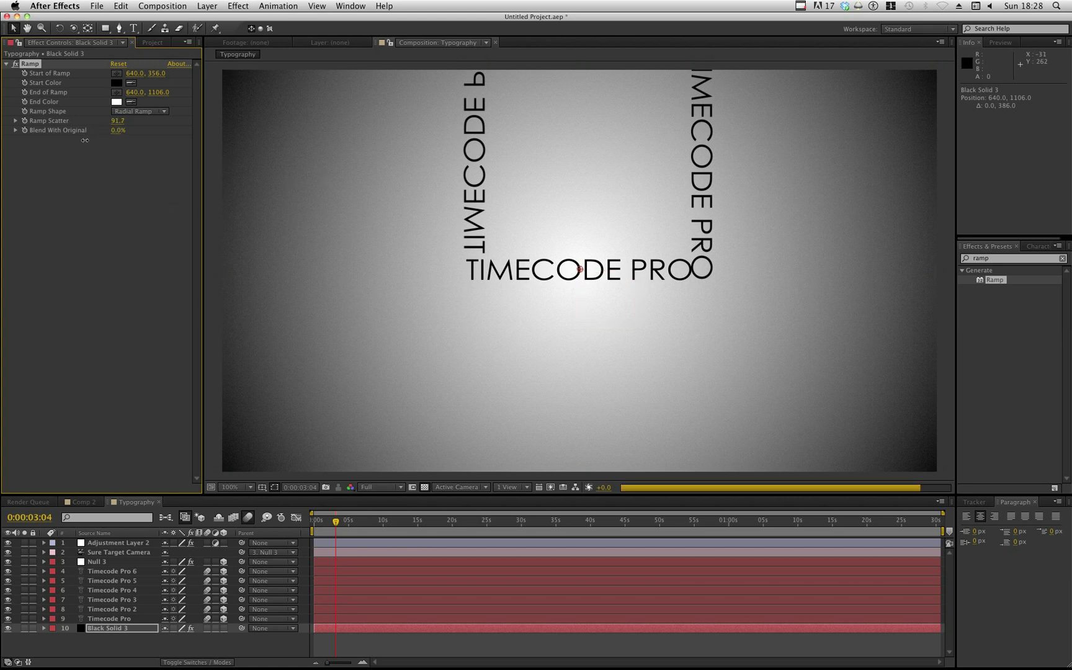
{"action": "left_click_drag", "start_coordinate": [61, 232], "coordinate": [79, 199]}
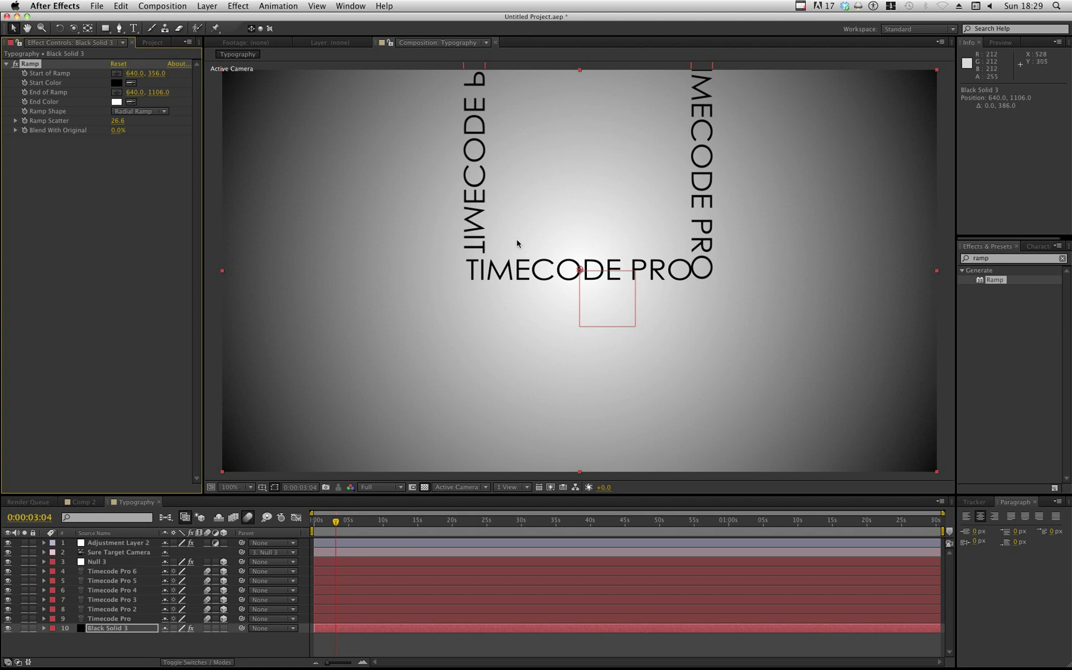
{"action": "key", "text": "h"}
{"action": "left_click_drag", "start_coordinate": [608, 227], "coordinate": [636, 225]}
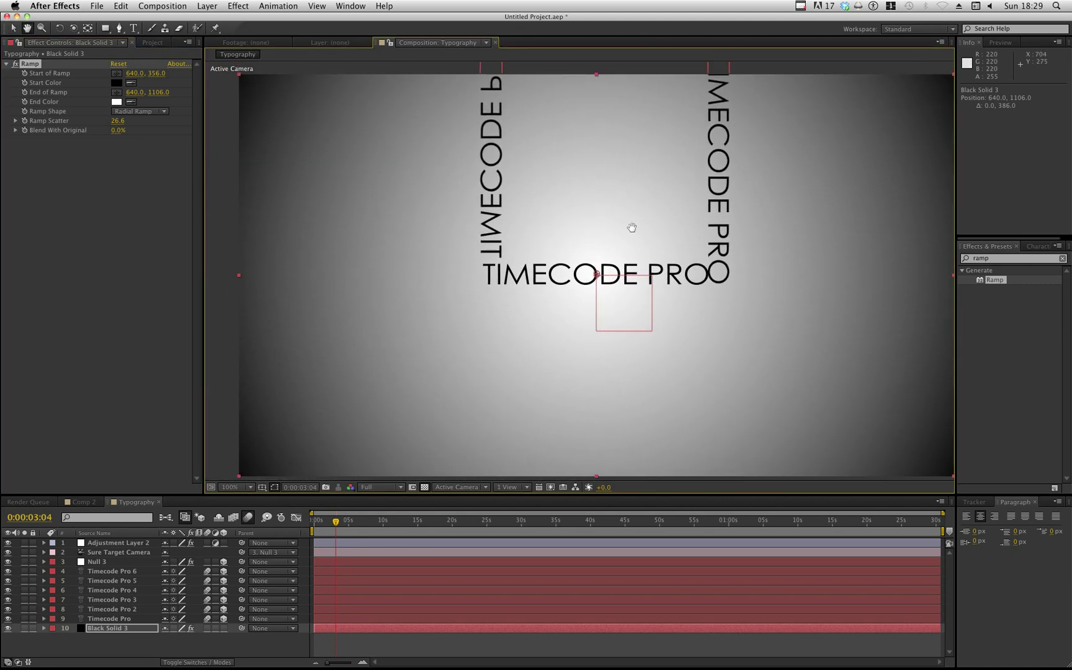
{"action": "key", "text": "v"}
{"action": "left_click_drag", "start_coordinate": [847, 136], "coordinate": [830, 132]}
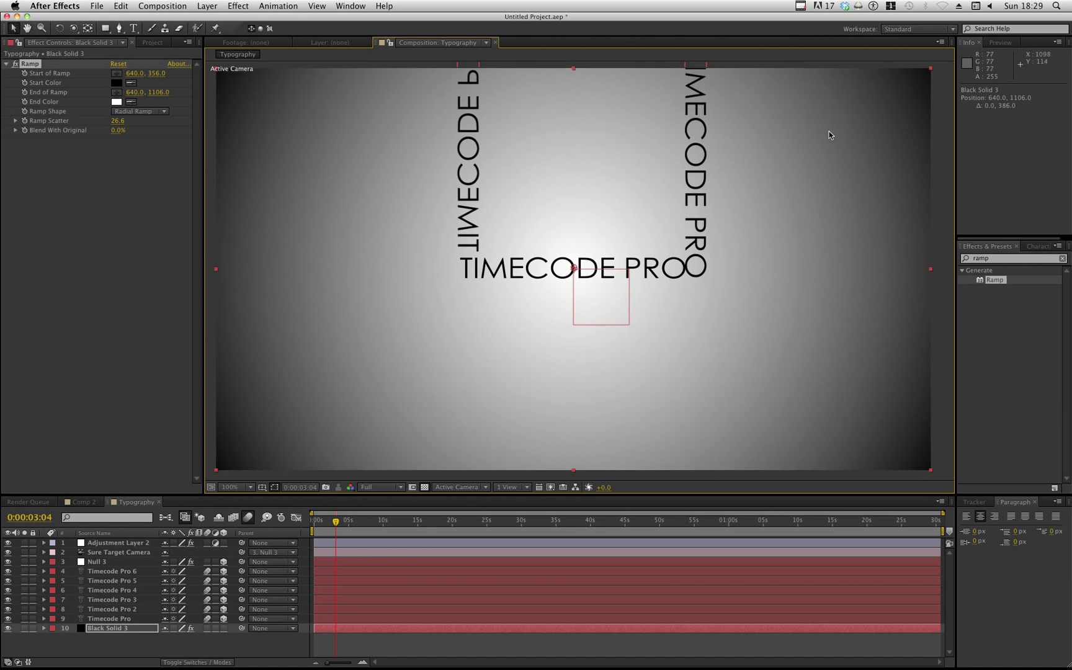
{"action": "key", "text": "space"}
Step: Scrub from about 2 seconds to 0:00:03:22 to review the motion-blurred camera flight
{"action": "left_click_drag", "start_coordinate": [429, 257], "coordinate": [429, 262]}
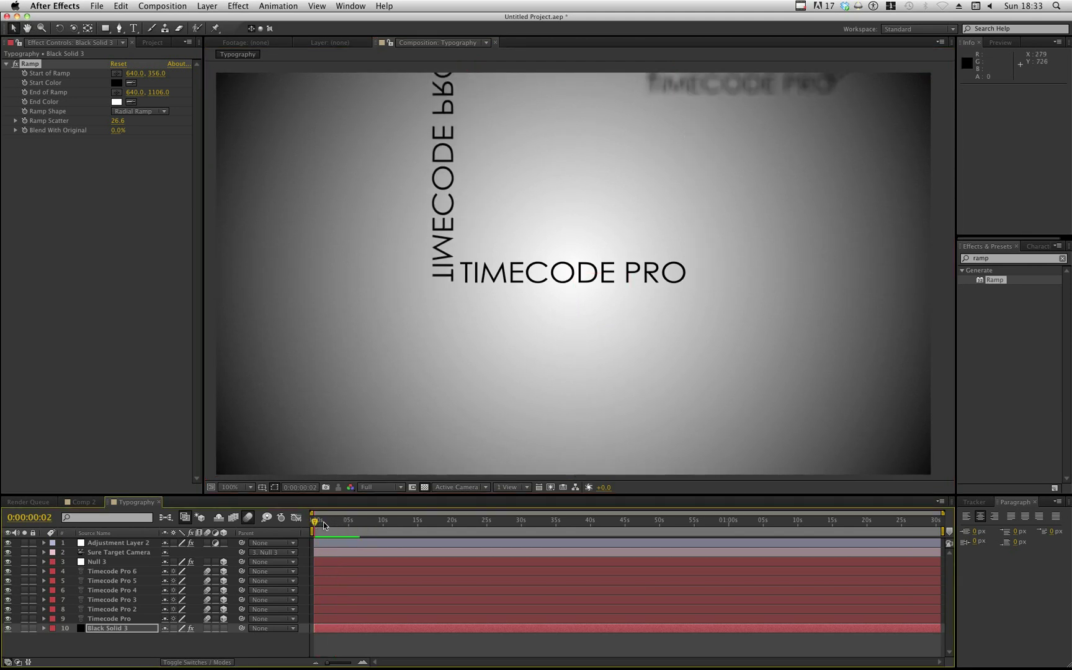
{"action": "left_click_drag", "start_coordinate": [323, 522], "coordinate": [332, 526]}
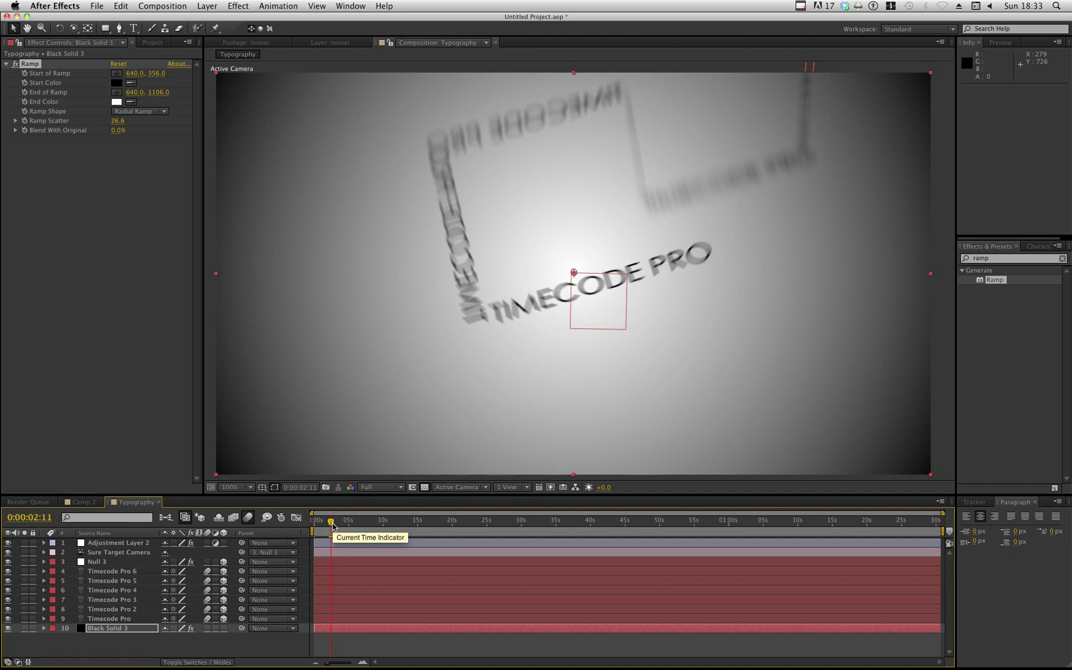
{"action": "left_click_drag", "start_coordinate": [332, 526], "coordinate": [349, 526]}
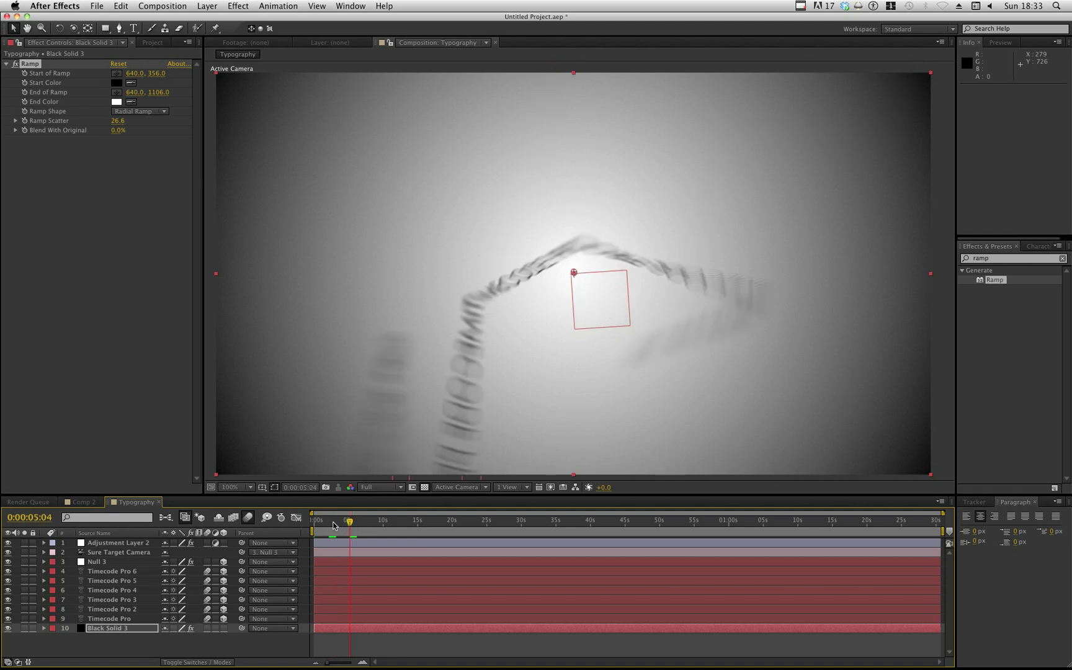
{"action": "left_click", "coordinate": [333, 525]}
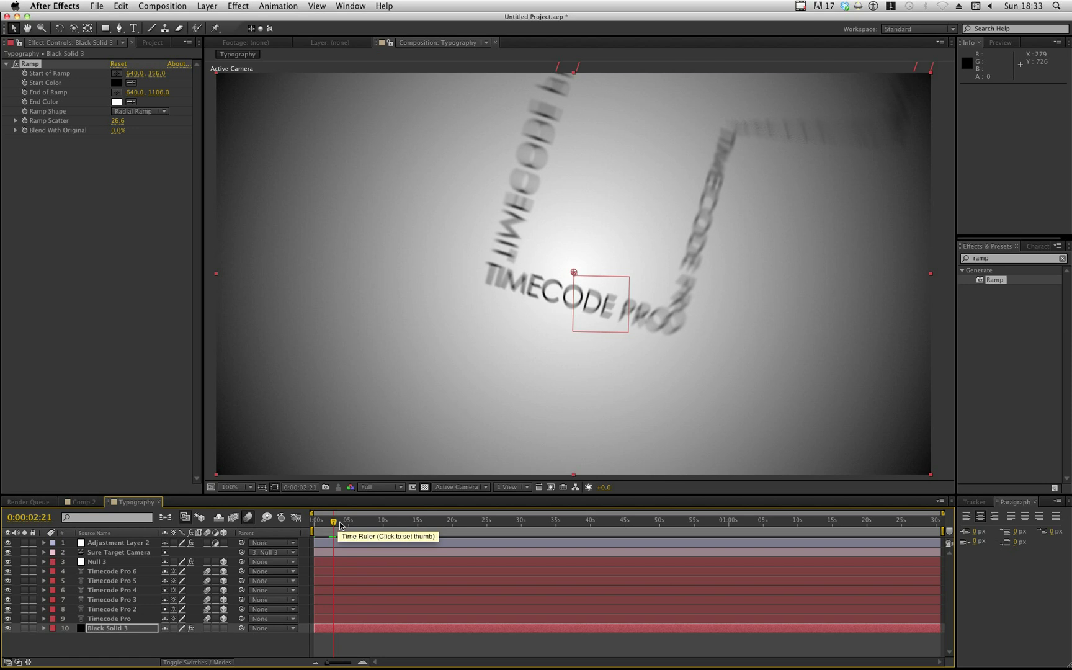
{"action": "left_click_drag", "start_coordinate": [333, 525], "coordinate": [361, 525]}
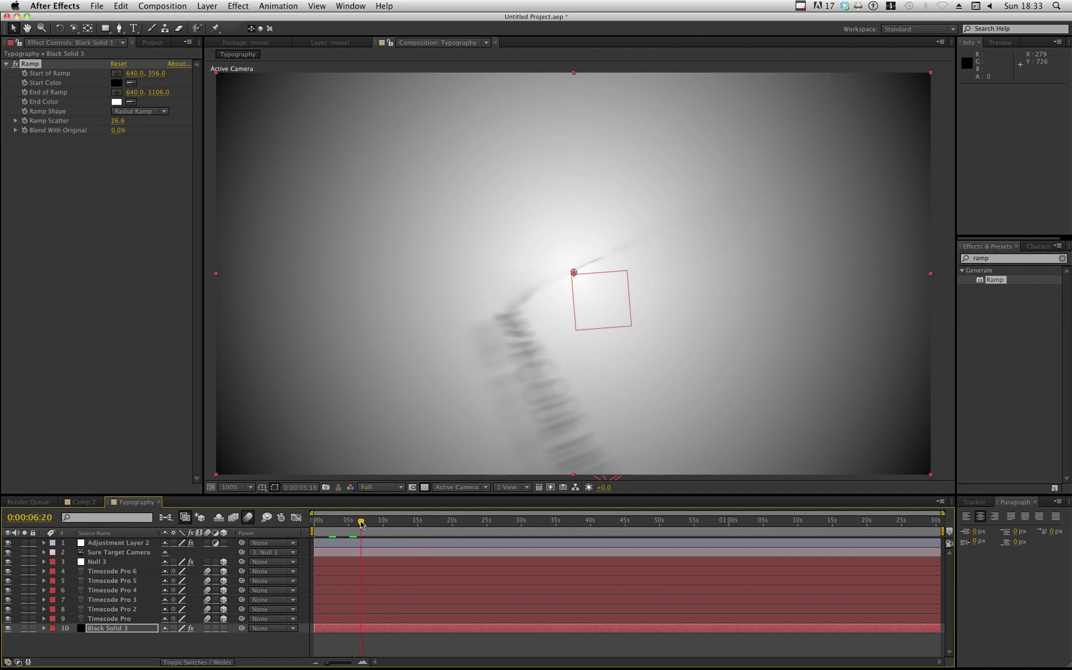